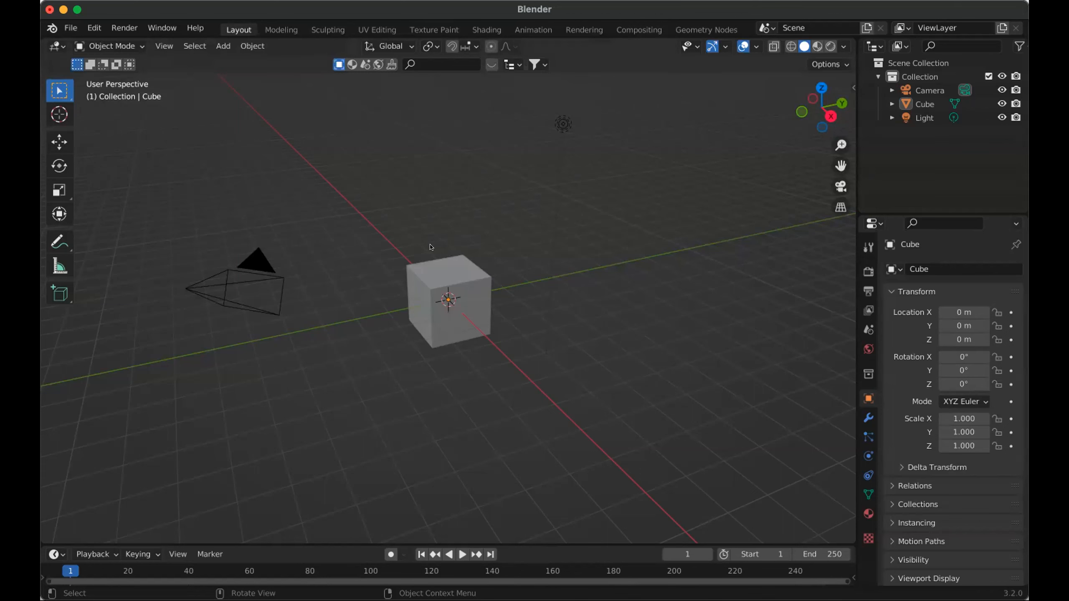
- Select the cube and shift it with the Move tool to about X -0.44, Y 0.17, Z -0.28 m
scroll(429, 245, "up", 4)
scroll(430, 245, "down", 2)
middle_click_drag(430, 245, 442, 258)
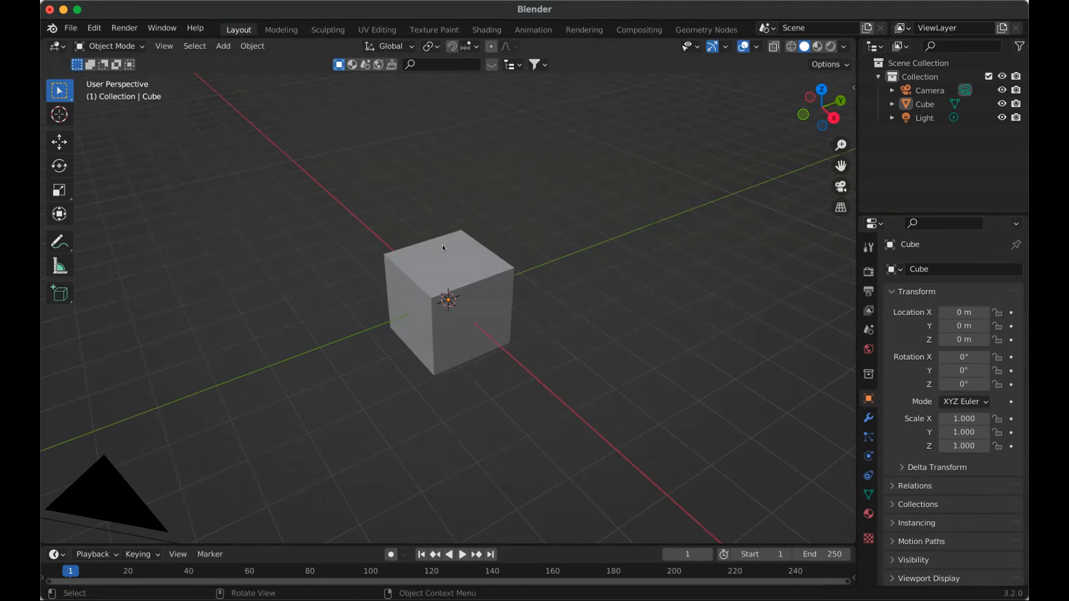
left_click(473, 254)
scroll(471, 244, "up", 2)
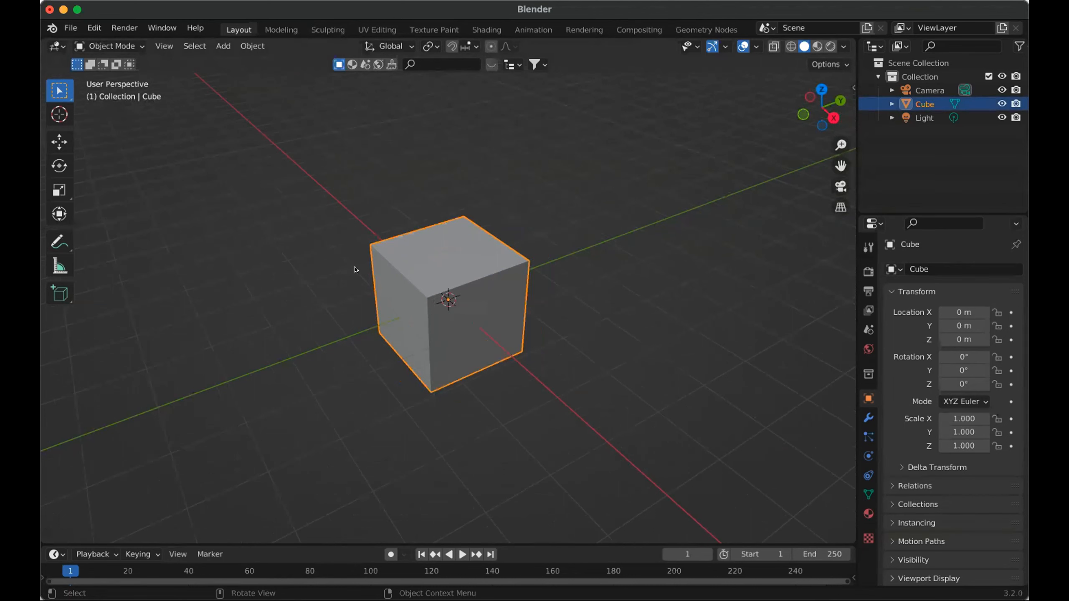
scroll(356, 270, "down", 2)
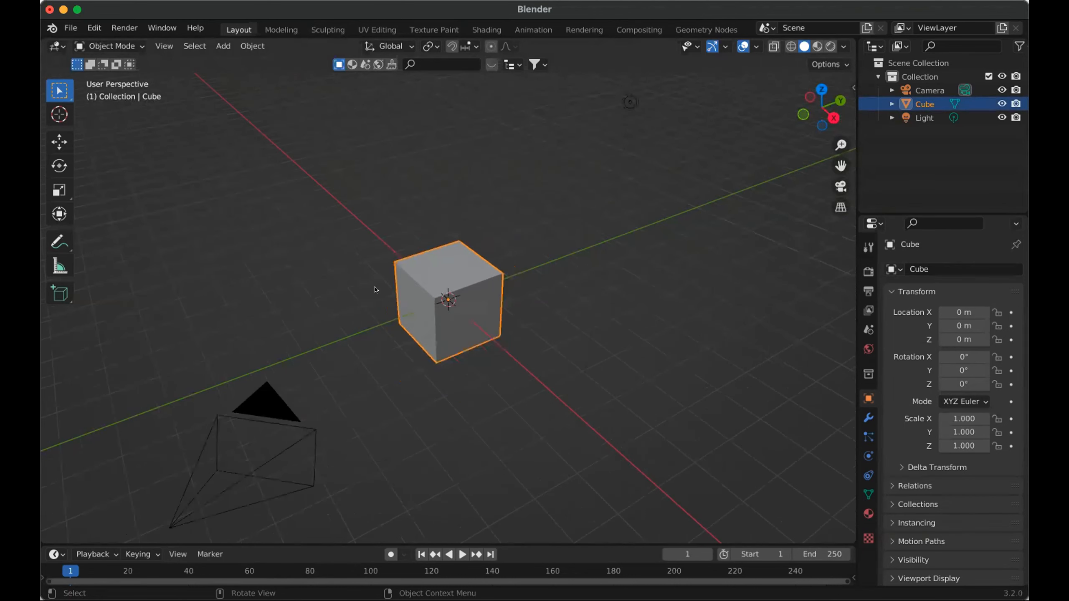
left_click(73, 139)
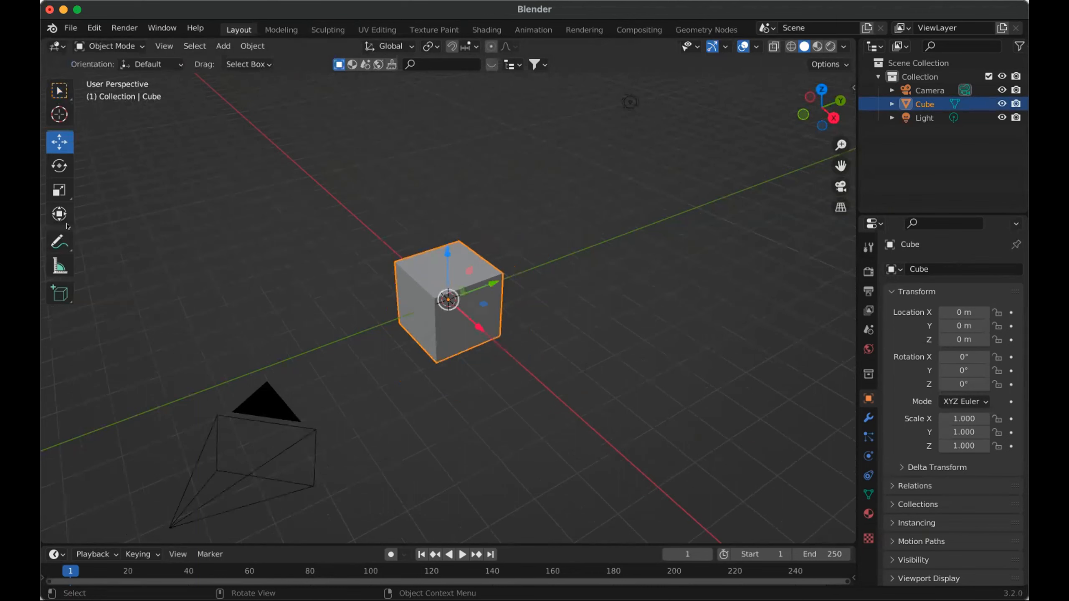
left_click_drag(481, 291, 511, 312)
mouse_move(503, 316)
left_mouse_down()
mouse_move(482, 297)
mouse_move(489, 302)
left_mouse_up()
left_click_drag(462, 237, 462, 269)
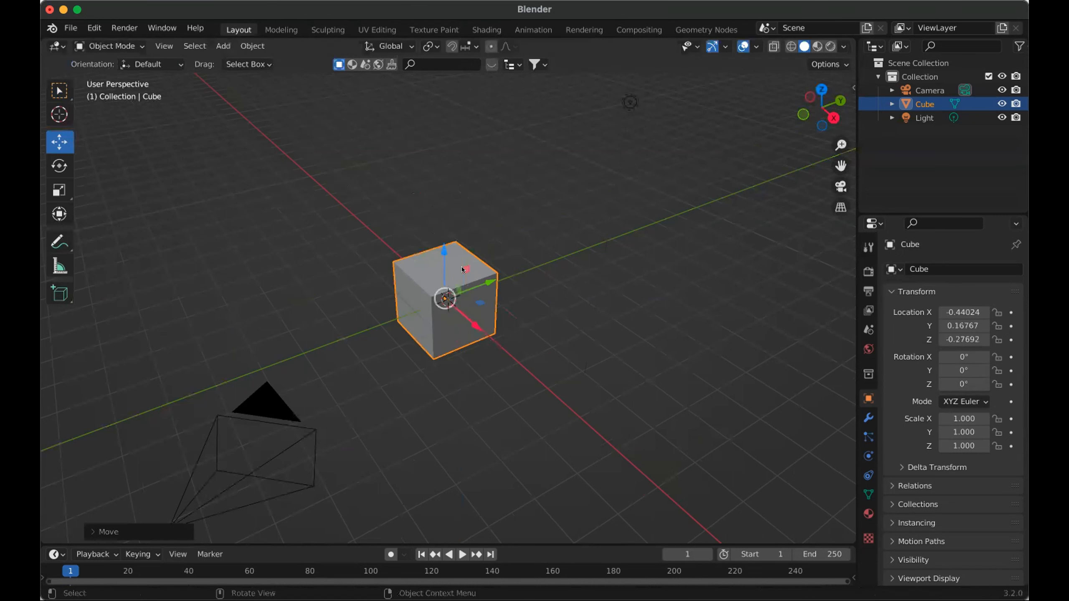
- Deselect the cube, return to the box selection tool and select the cube again
left_click(482, 212)
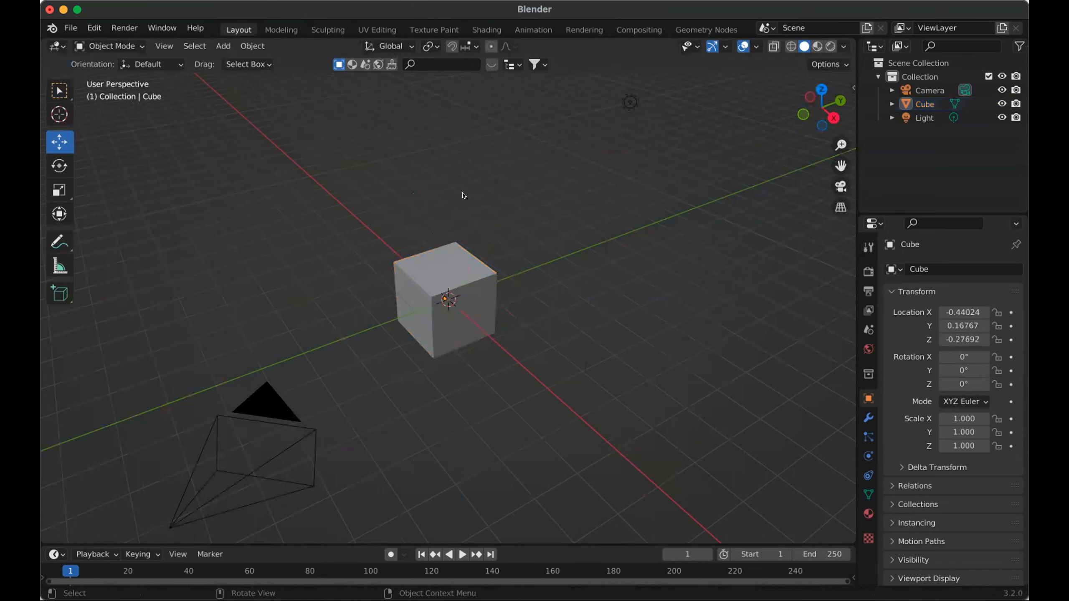
key("w")
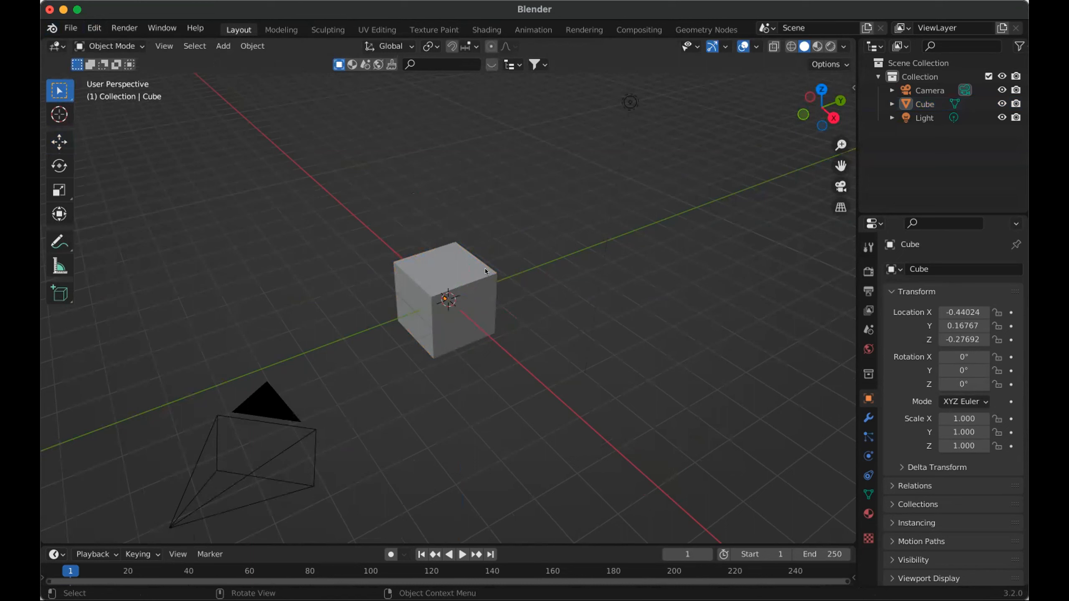
left_click(488, 290)
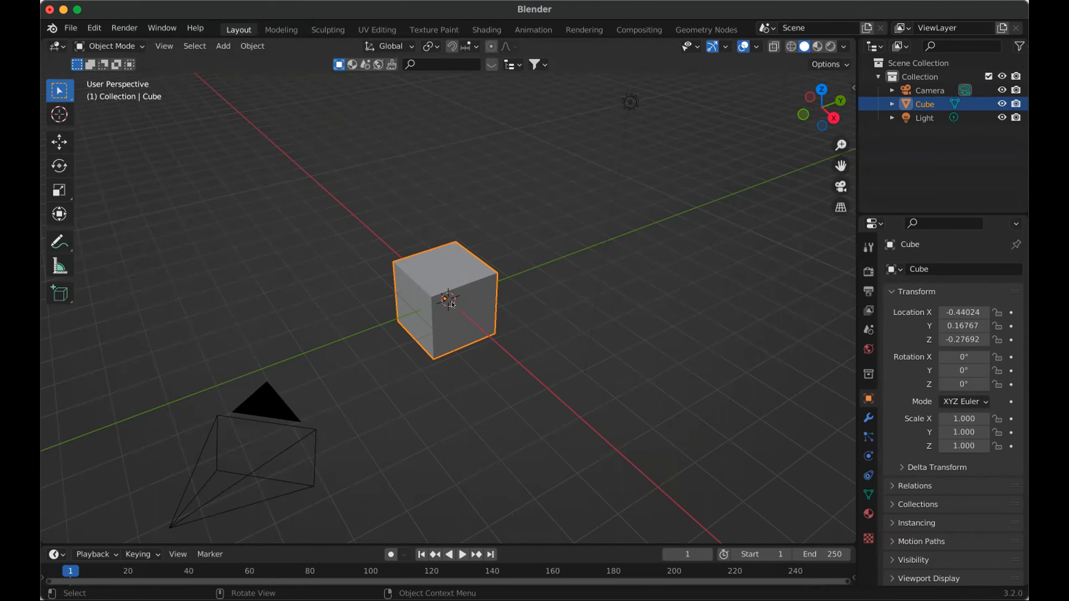
- Try to grab the cube and move it freely without an axis constraint
key("g")
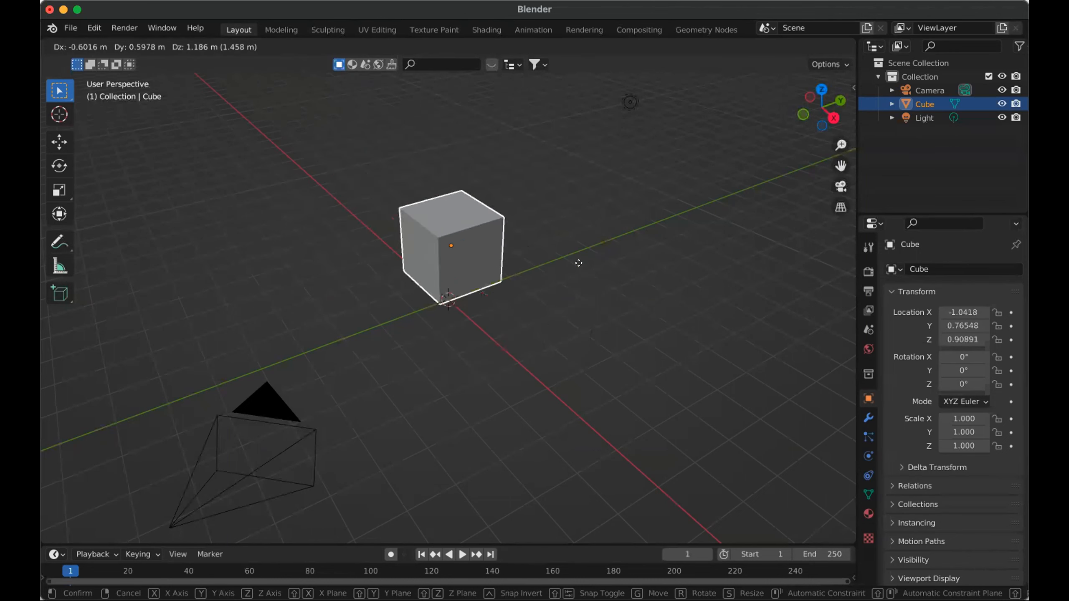
right_click(569, 212)
key("g")
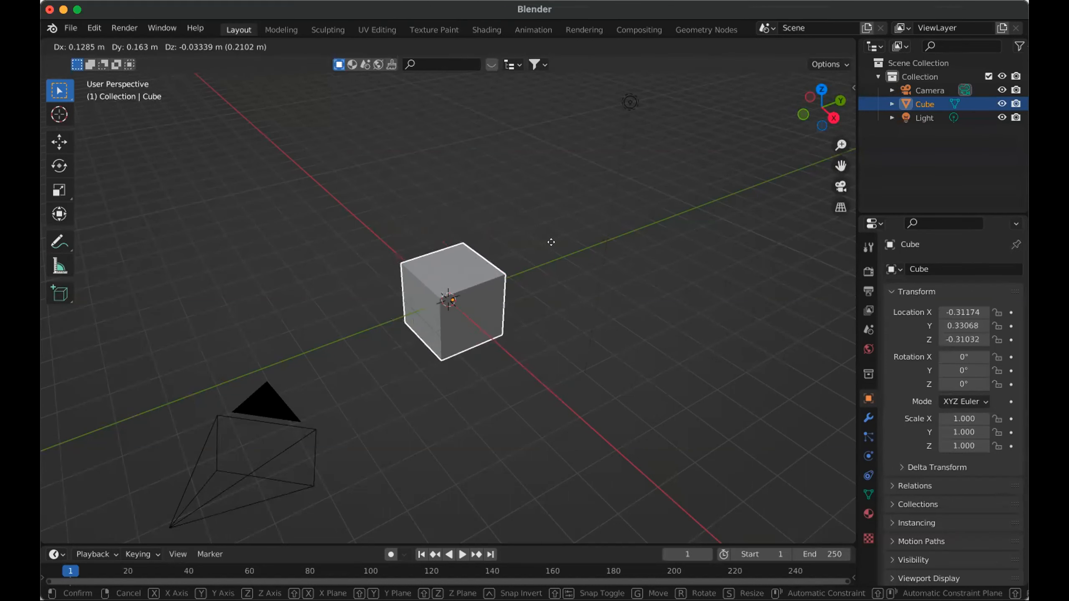
left_click(551, 242)
- Examine the cube's position relative to the red and green axes from several viewing angles
middle_click_drag(680, 238, 572, 224)
scroll(573, 224, "down", 1)
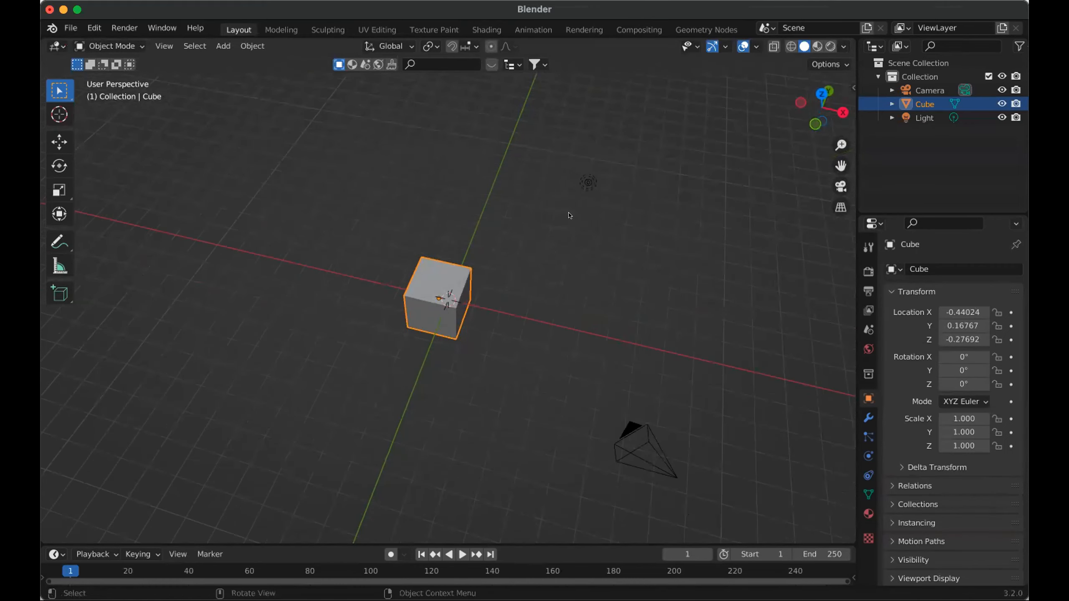
middle_click_drag(483, 279, 484, 110)
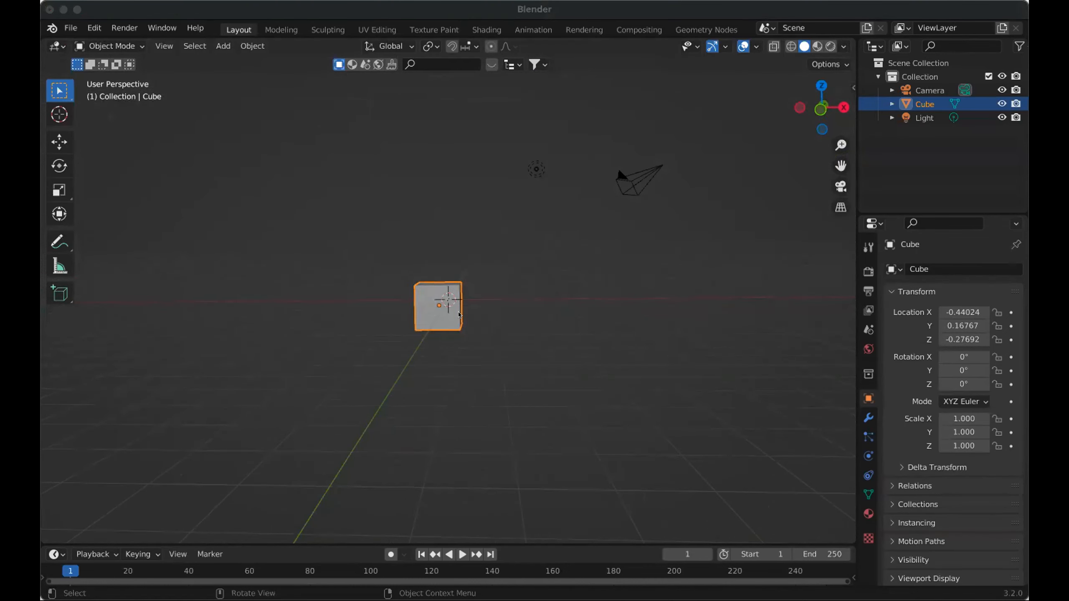
left_click(485, 220)
middle_click_drag(485, 217, 486, 224)
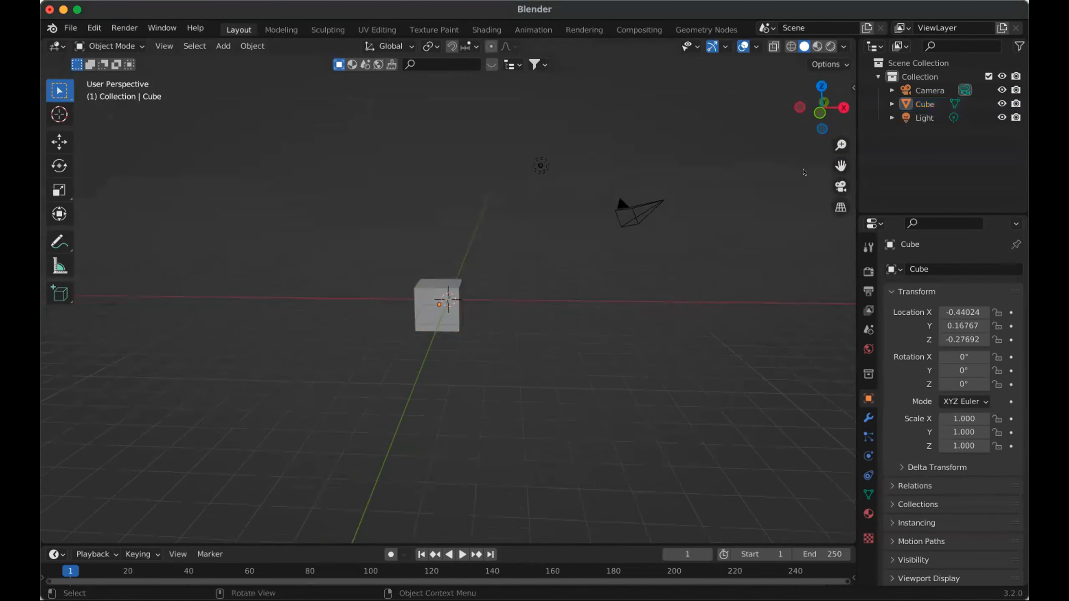
left_click_drag(812, 116, 823, 125)
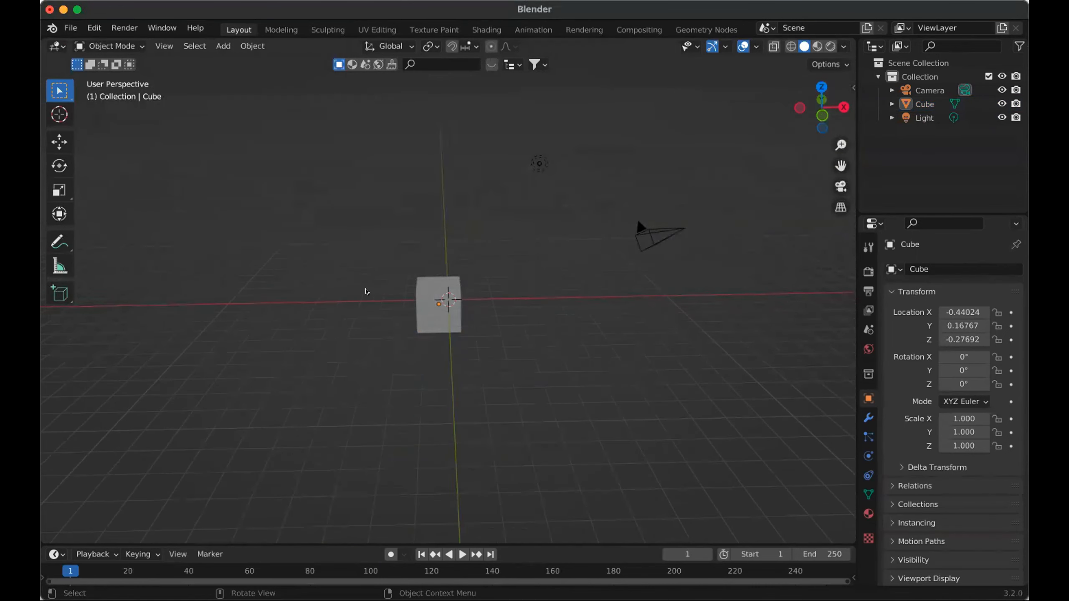
middle_click_drag(375, 291, 414, 265)
middle_click_drag(746, 168, 417, 381)
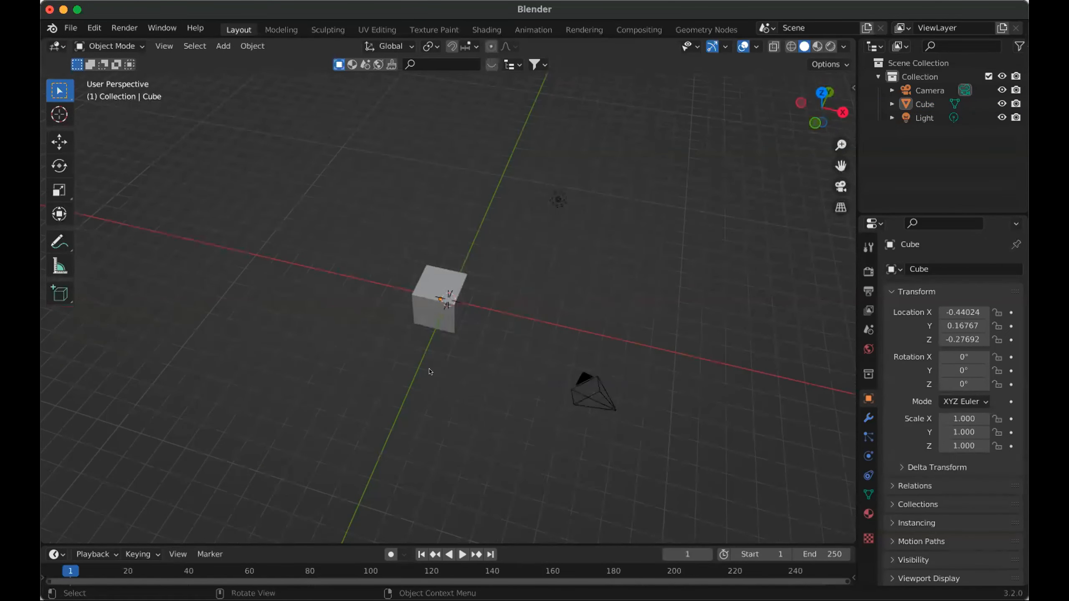
- Select the cube and use the Move tool to place it at about Y 0.71 m and X -0.12 m
left_click(430, 327)
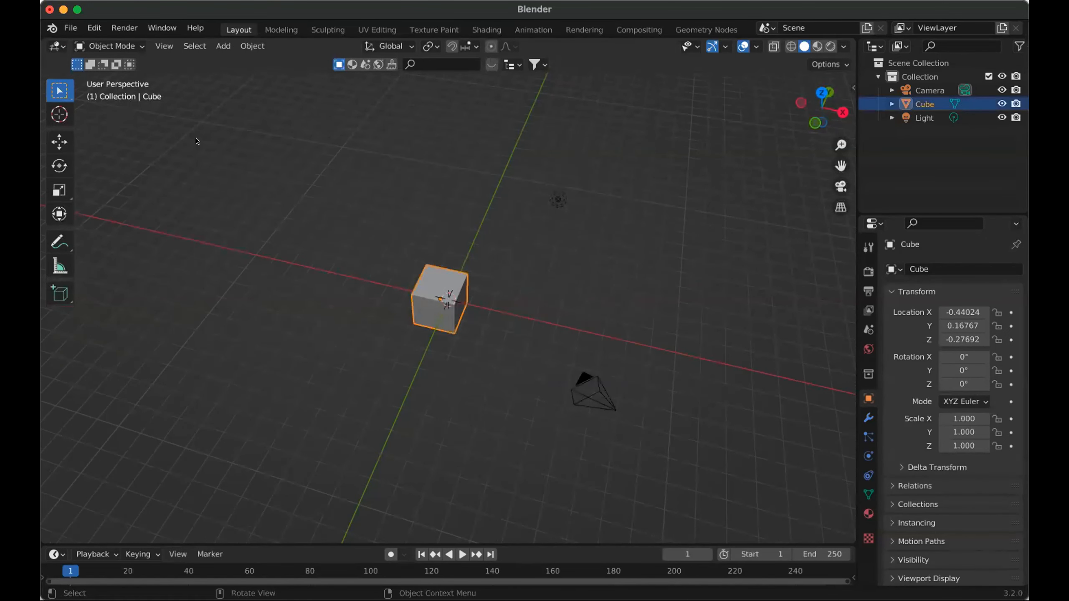
left_click(59, 139)
middle_click_drag(451, 267, 466, 260)
mouse_move(466, 262)
left_mouse_down()
mouse_move(532, 174)
mouse_move(476, 264)
mouse_move(484, 253)
left_mouse_up()
middle_click_drag(484, 253, 460, 294)
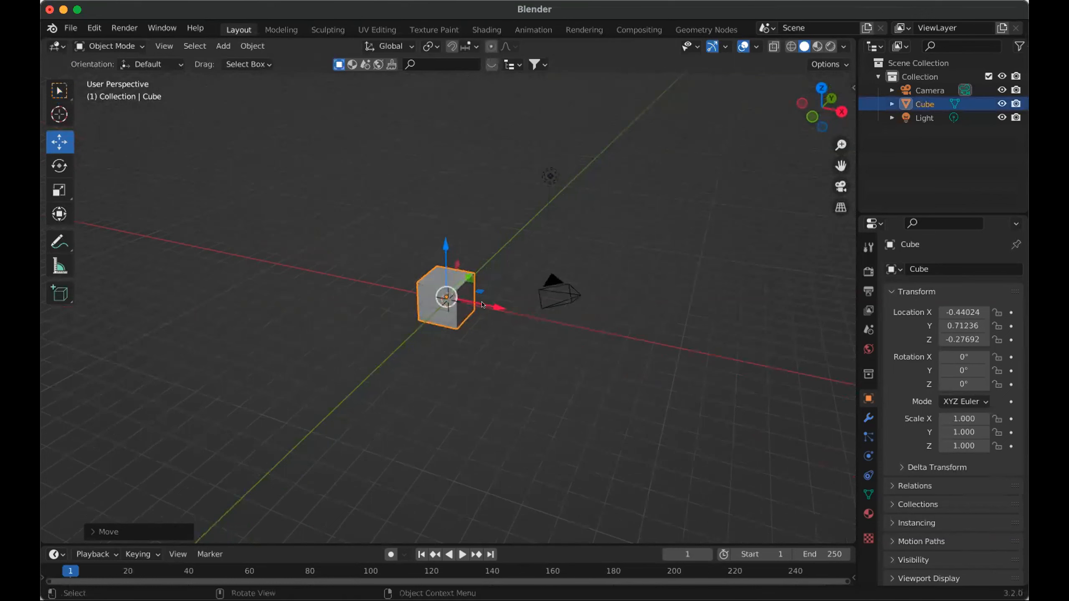
mouse_move(481, 303)
left_mouse_down()
mouse_move(498, 302)
mouse_move(472, 300)
mouse_move(480, 296)
left_mouse_up()
middle_click_drag(529, 256, 539, 315)
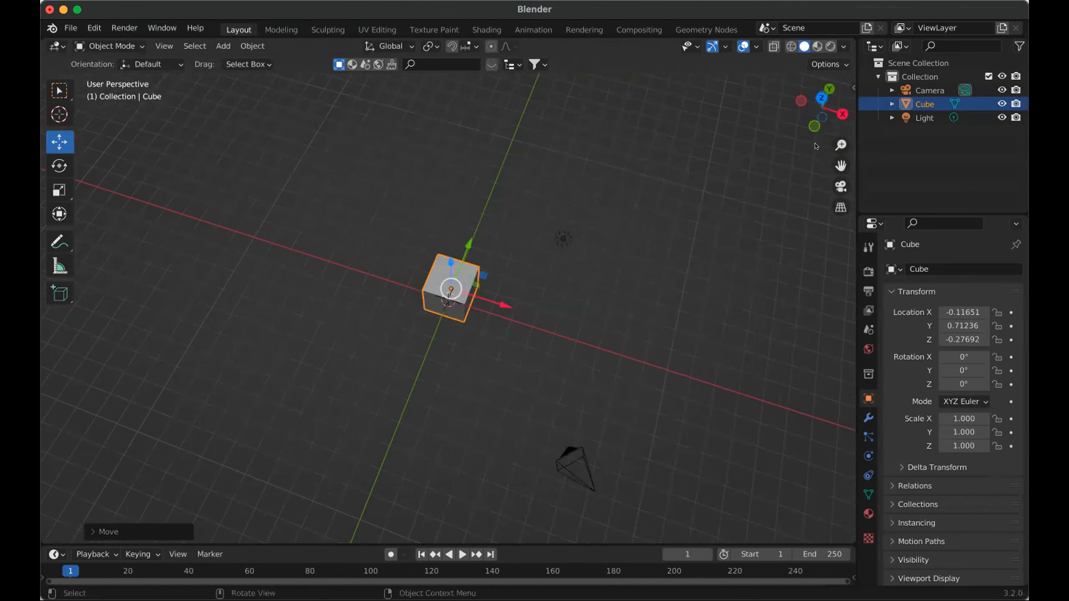
middle_click_drag(493, 385, 499, 336)
scroll(499, 336, "up", 4)
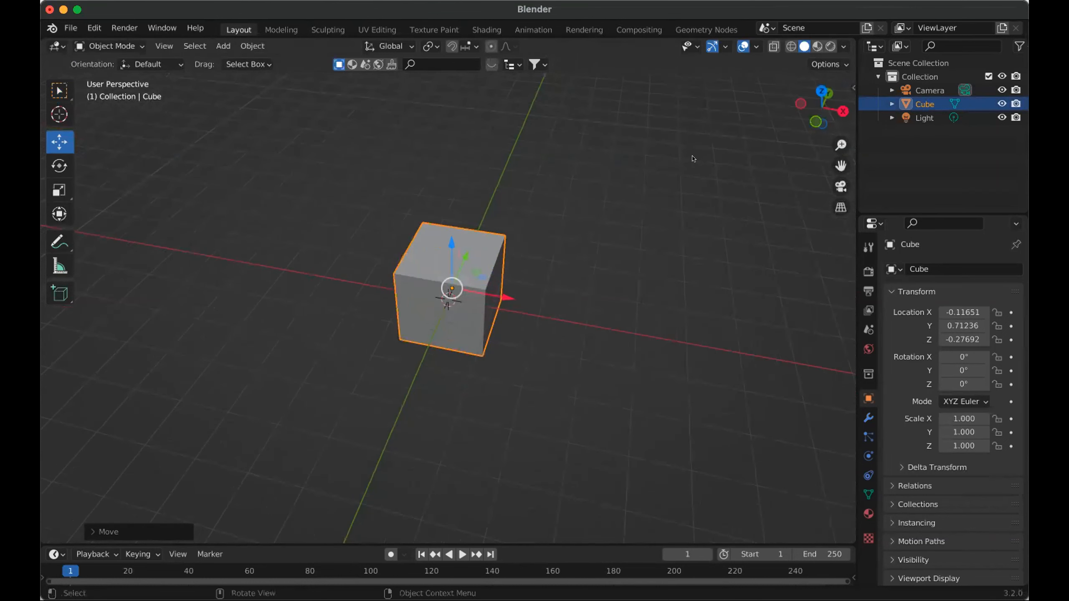
middle_click_drag(693, 158, 686, 160)
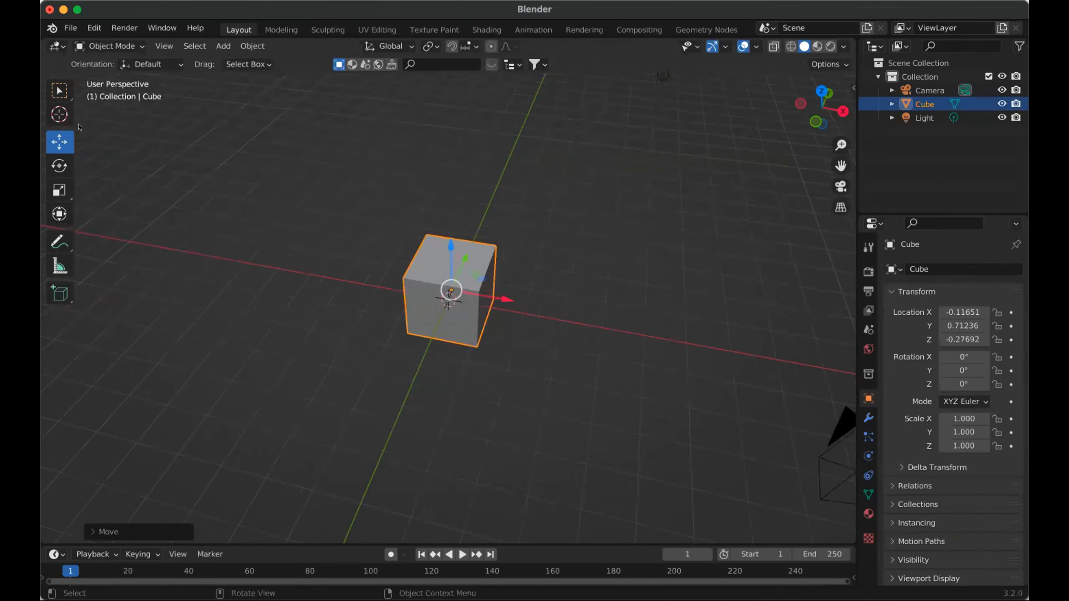
- Switch from the Move tool to box selection and reselect the cube
left_click(66, 96)
left_click(516, 229)
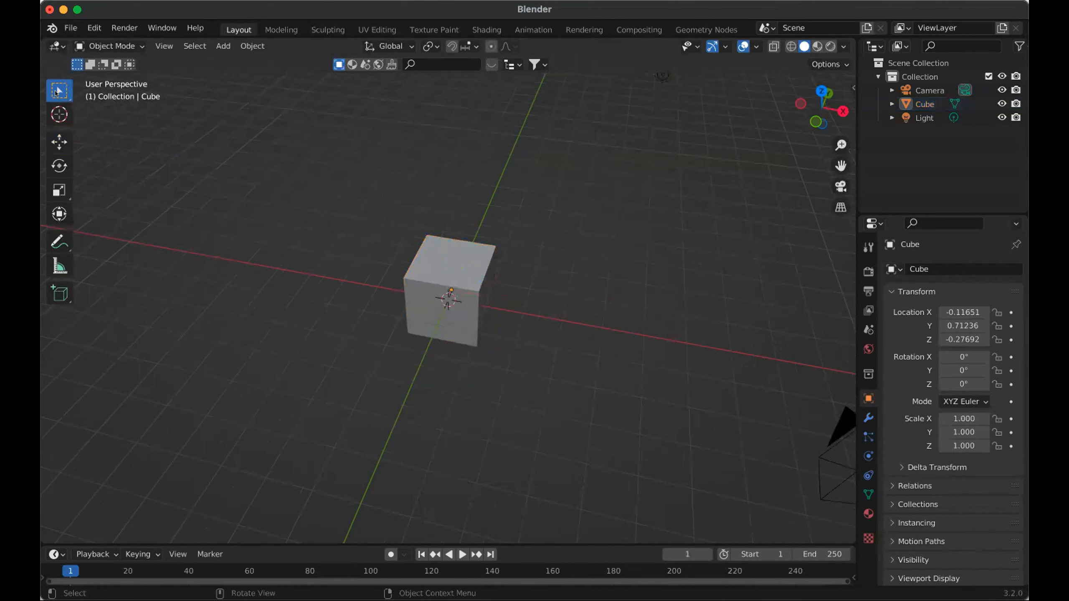
left_click(474, 259)
- Try to grab the cube freely and then move it constrained to the global X axis
key("g")
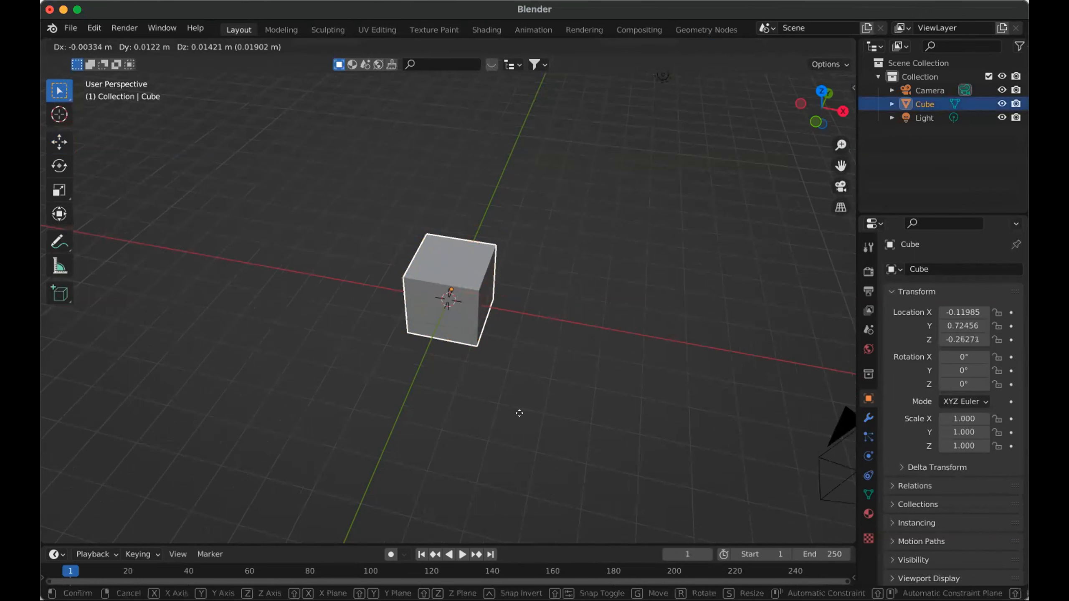
key("Escape")
scroll(496, 358, "down", 3)
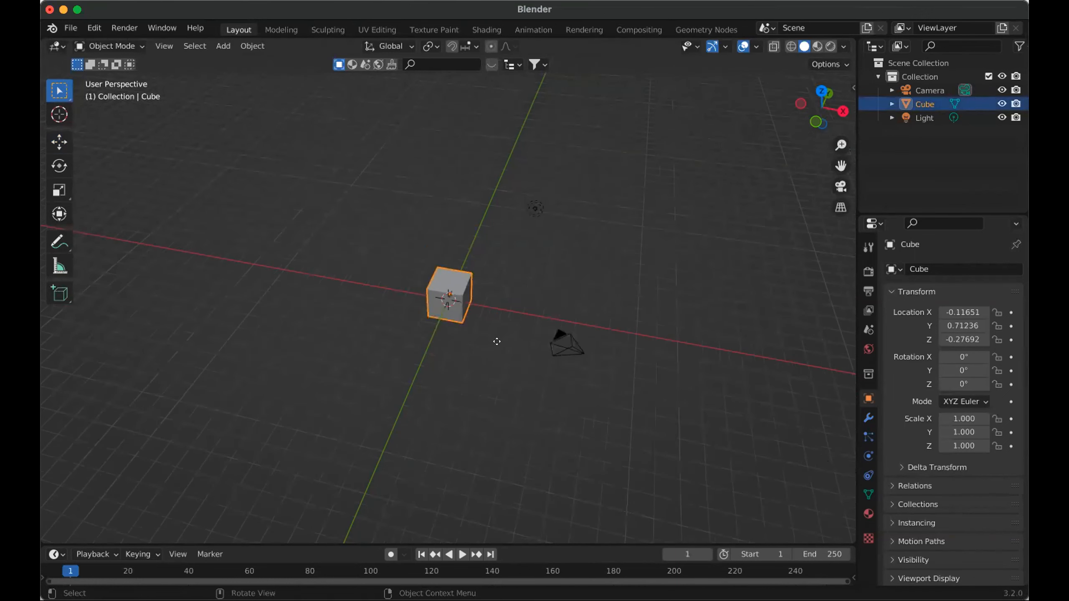
key("g")
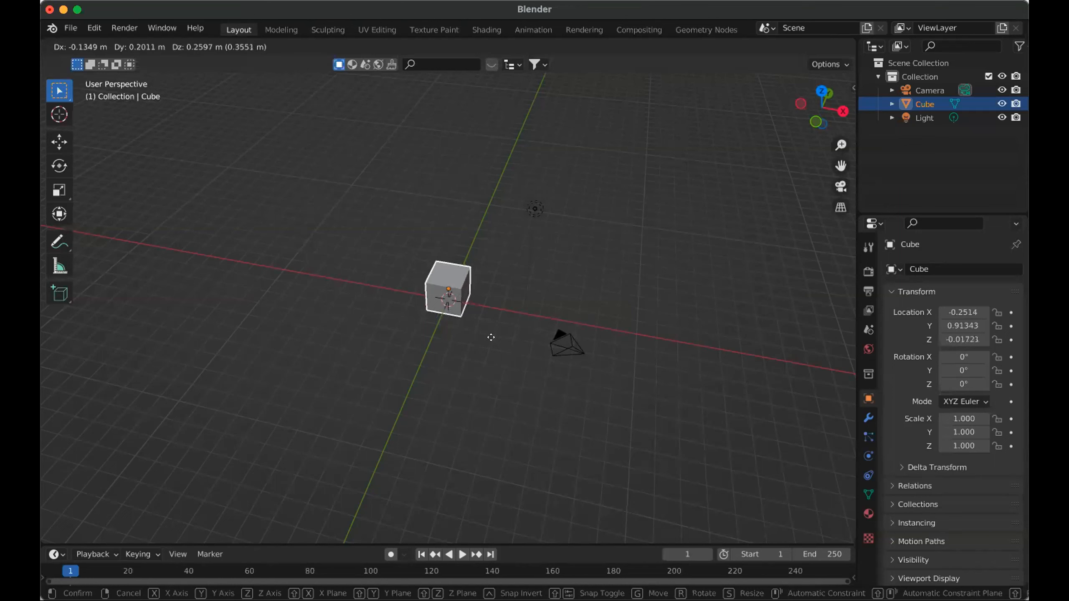
key("x")
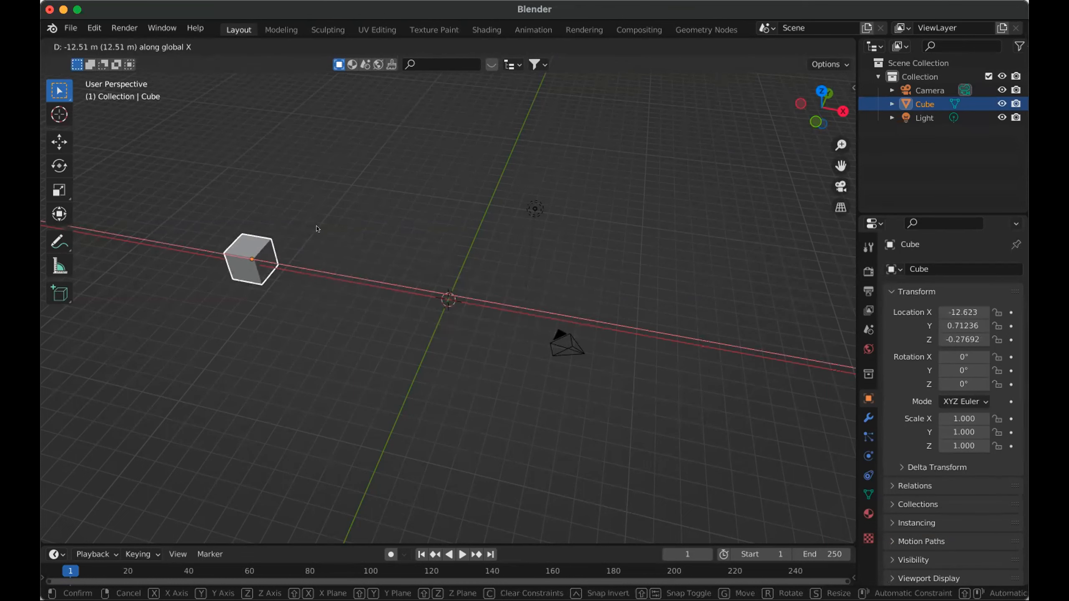
key("Escape")
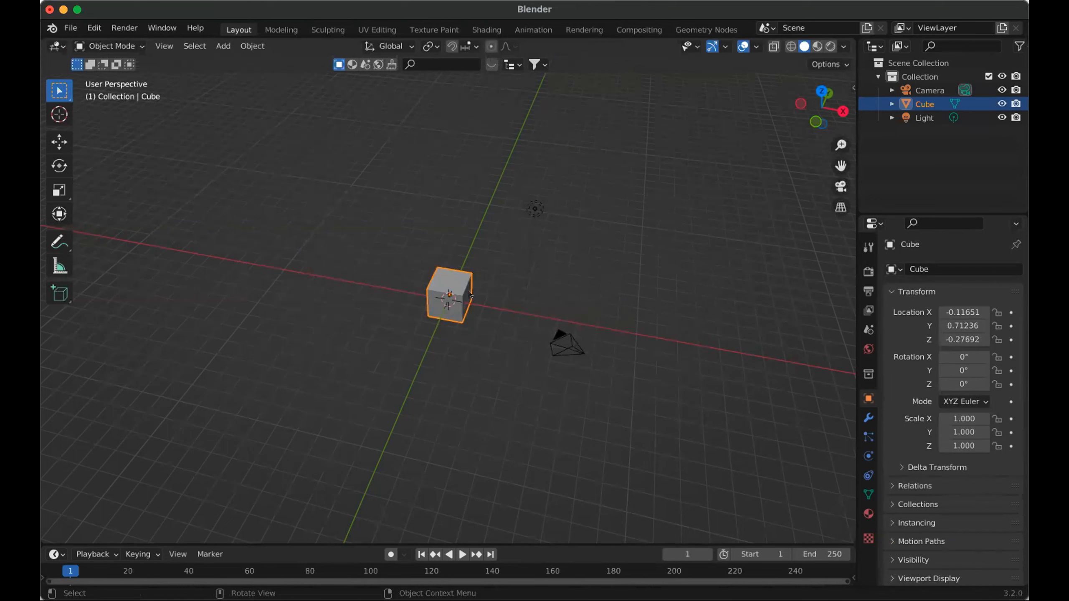
- Move the cube about -10.5 m along the global X axis
scroll(472, 293, "up", 3)
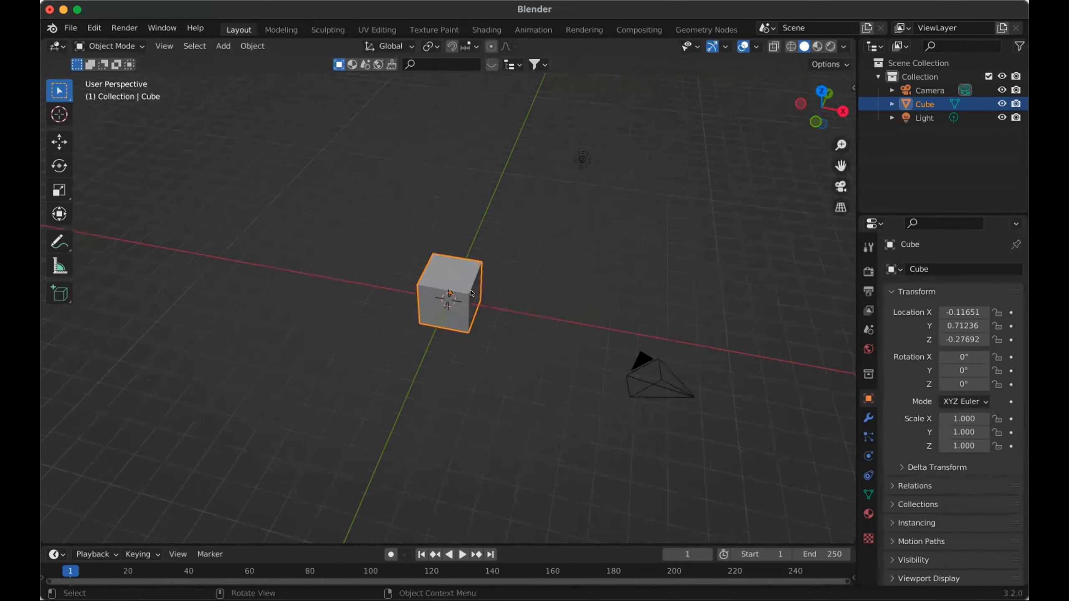
key("g")
key("x")
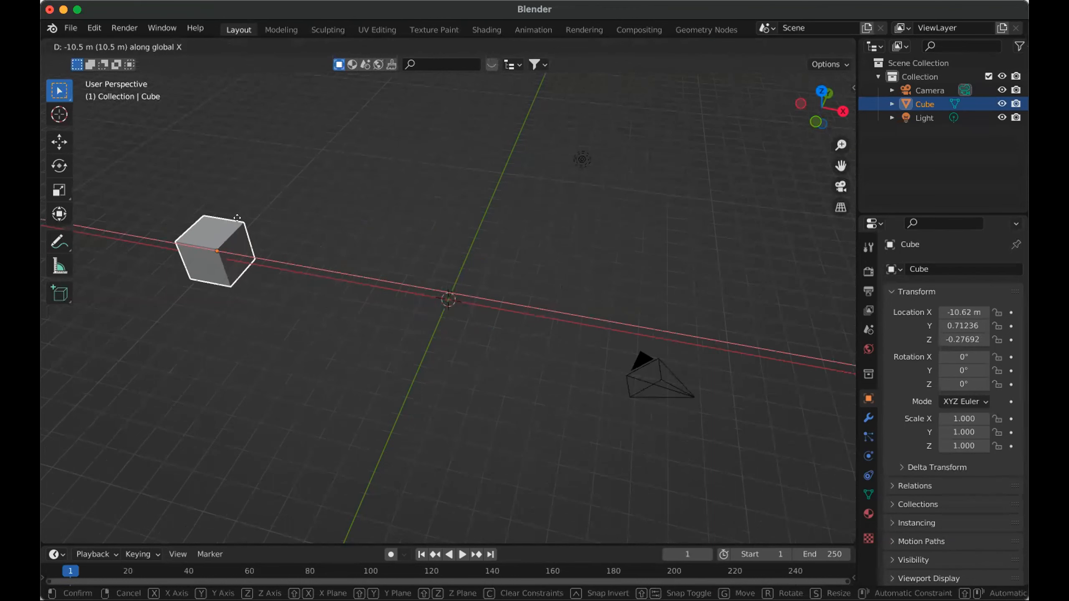
left_click(236, 218)
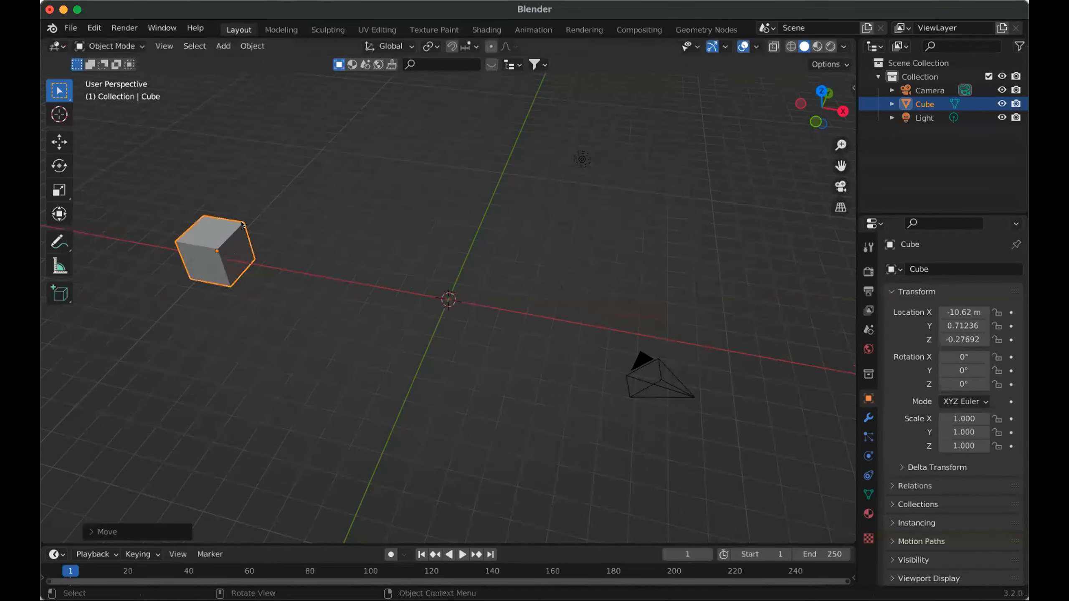
- Try to move the cube constrained to the global Y axis
scroll(240, 246, "down", 1)
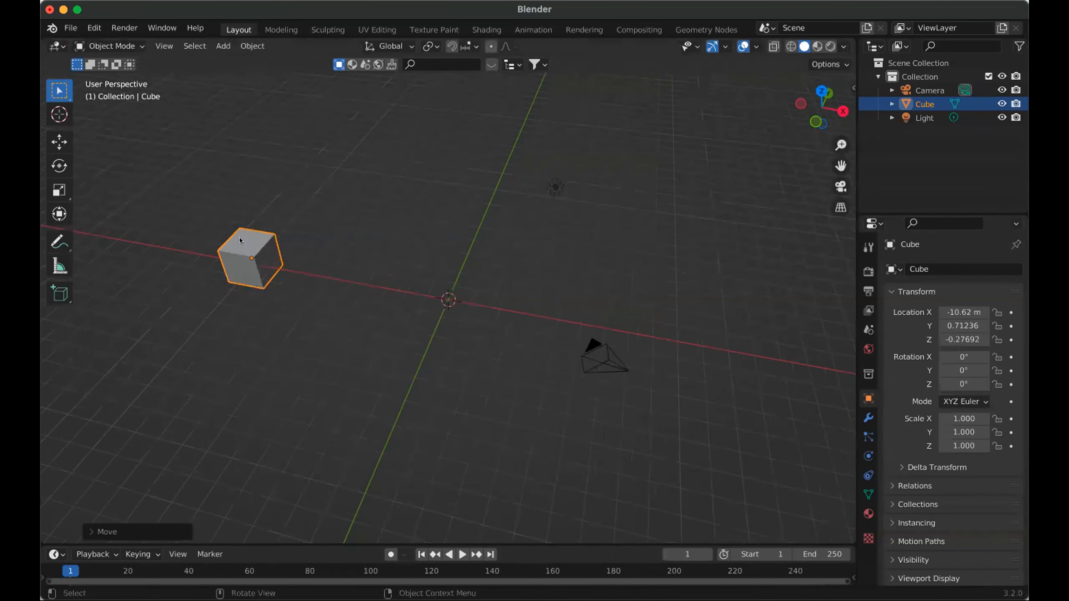
scroll(418, 247, "up", 1)
middle_click_drag(418, 248, 471, 295)
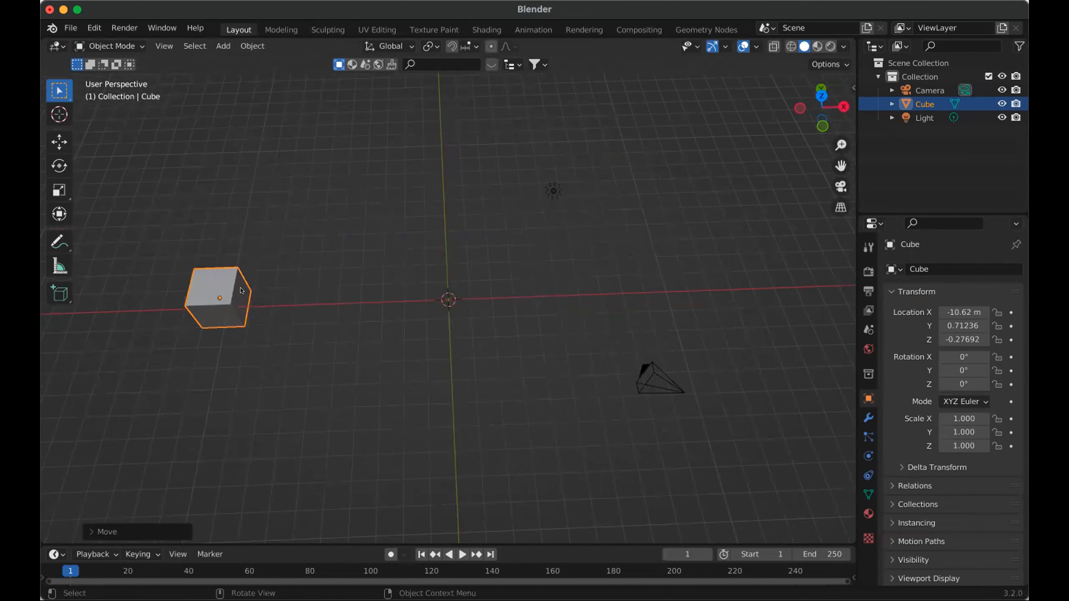
scroll(286, 236, "down", 1)
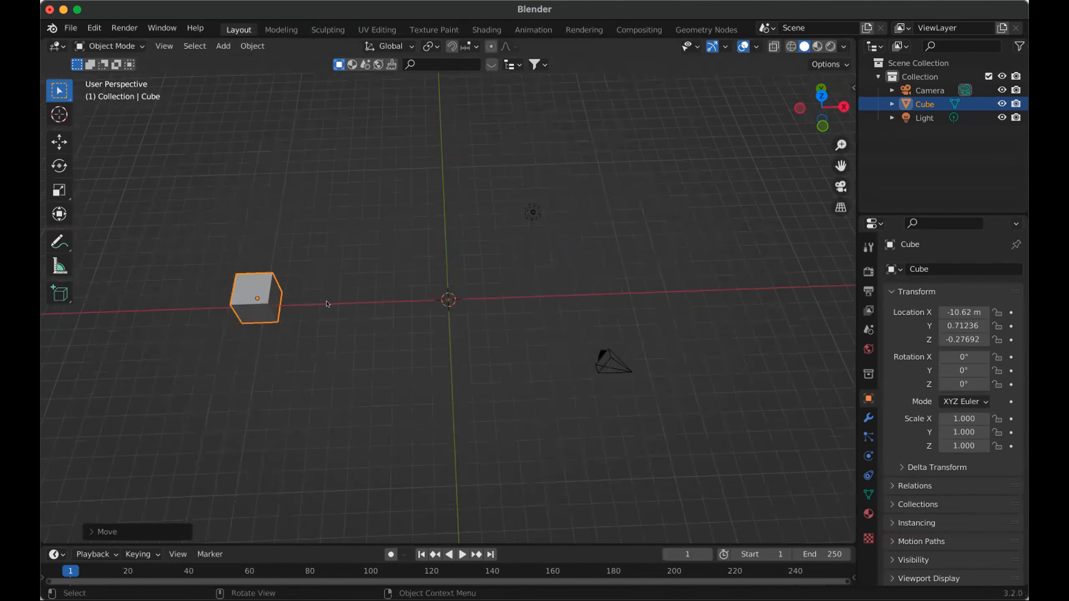
key("g")
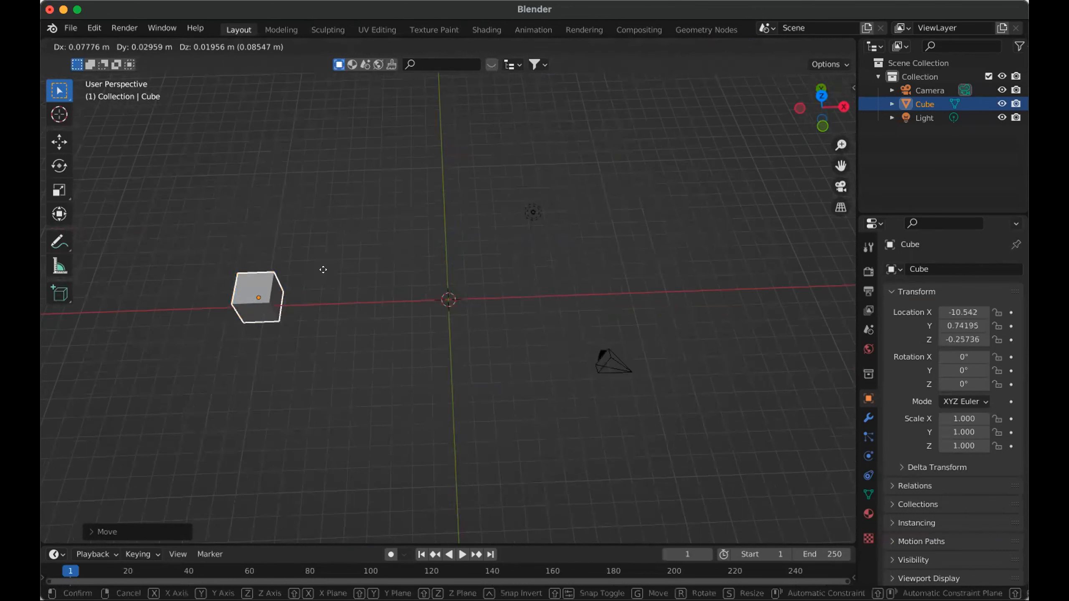
key("y")
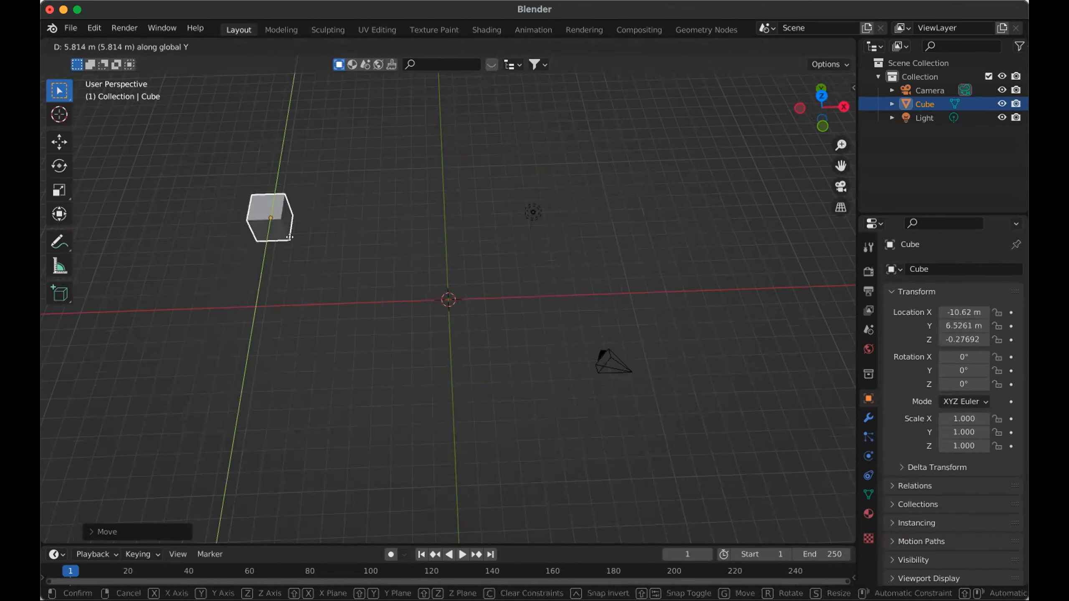
right_click(343, 204)
middle_click_drag(352, 193, 293, 107)
scroll(331, 160, "up", 2)
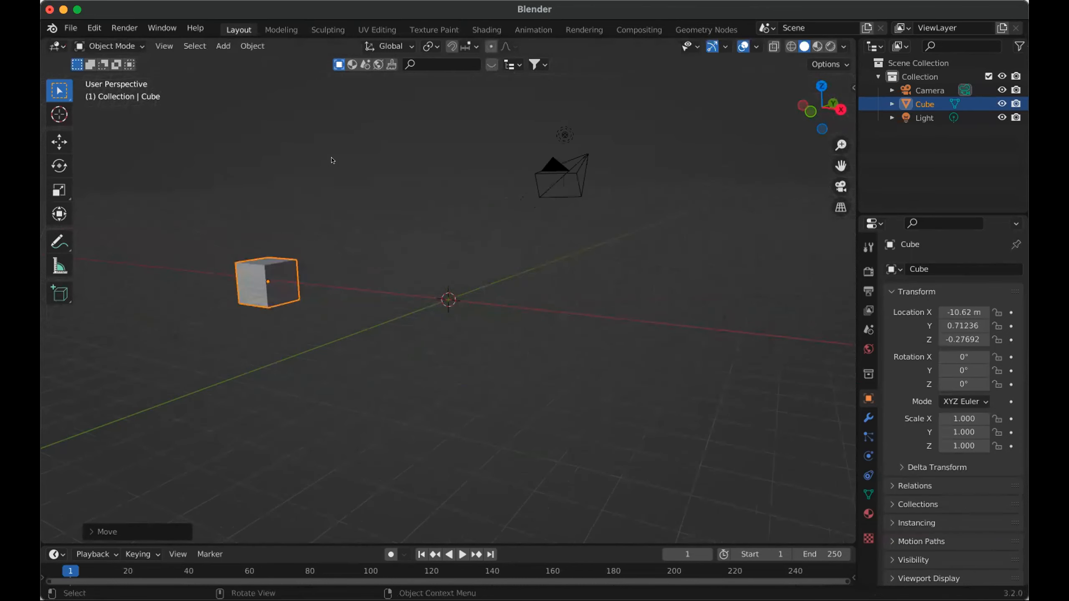
- Try to move the cube upward constrained to the global Z axis
scroll(341, 171, "down", 1)
key("g")
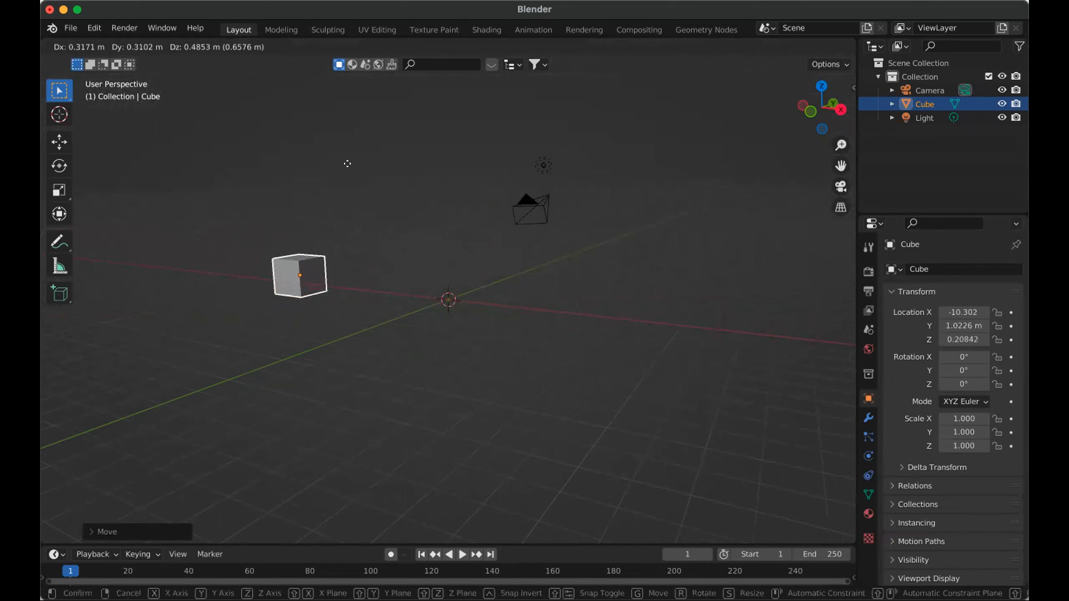
key("z")
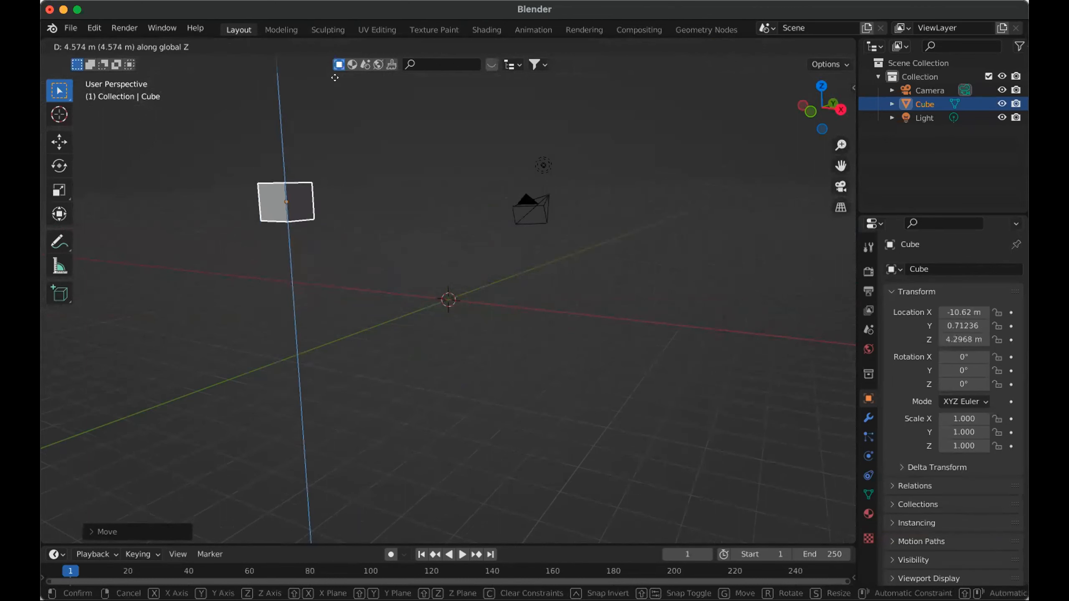
right_click(394, 168)
- Move the cube about 10.75 m along the global X axis, back near the origin
middle_click_drag(489, 229, 511, 250)
scroll(387, 193, "down", 1)
middle_click_drag(387, 193, 425, 238)
key("g")
key("x")
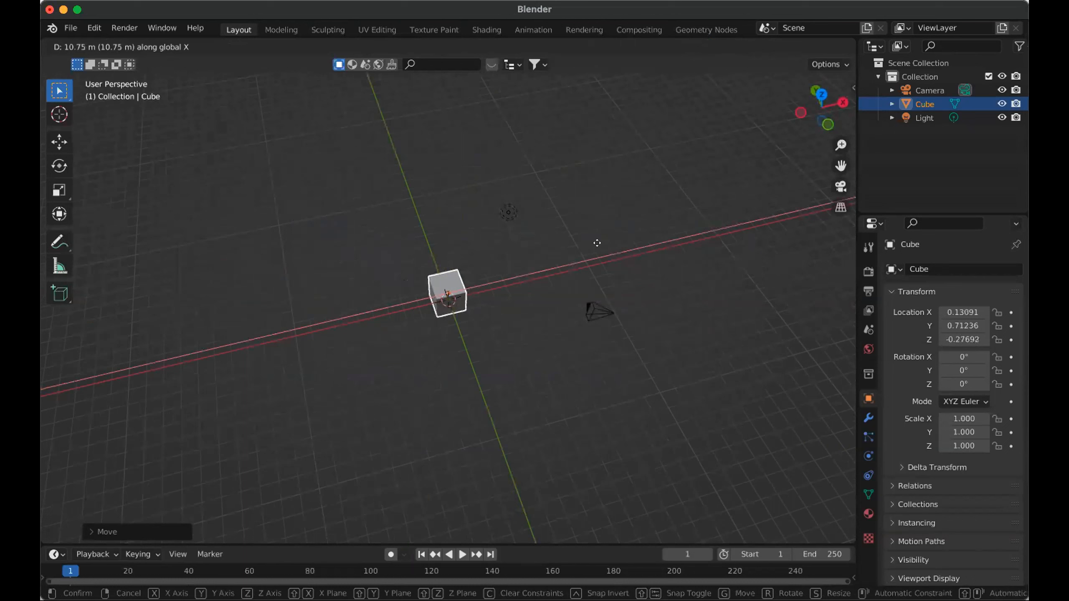
left_click(602, 249)
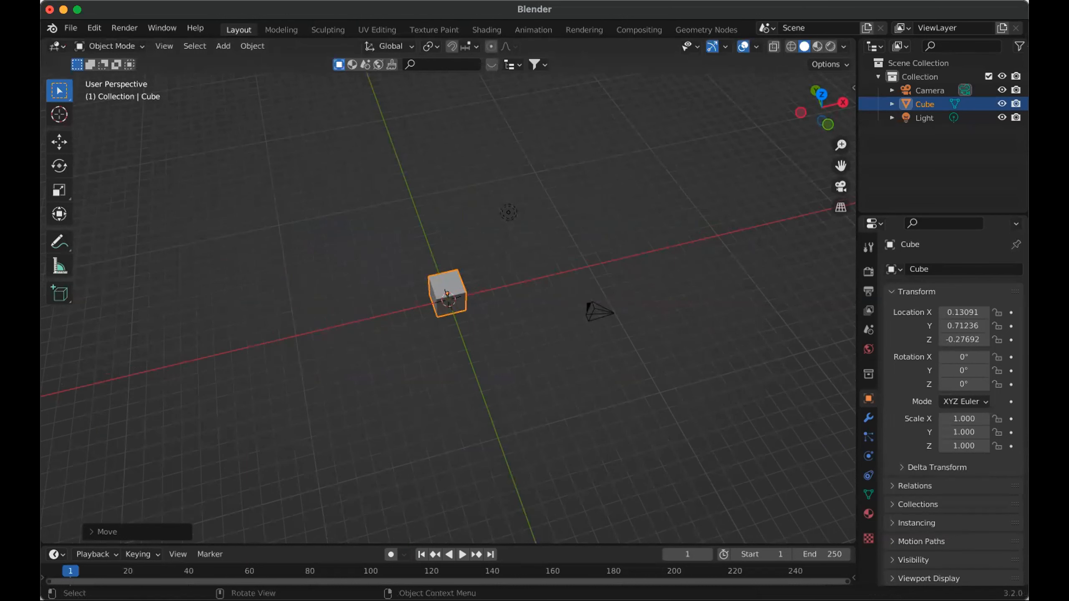
- Reselect the cube and try to move it constrained to the global X axis
left_click(517, 324)
scroll(447, 300, "down", 1)
left_click(441, 281)
scroll(441, 281, "up", 2)
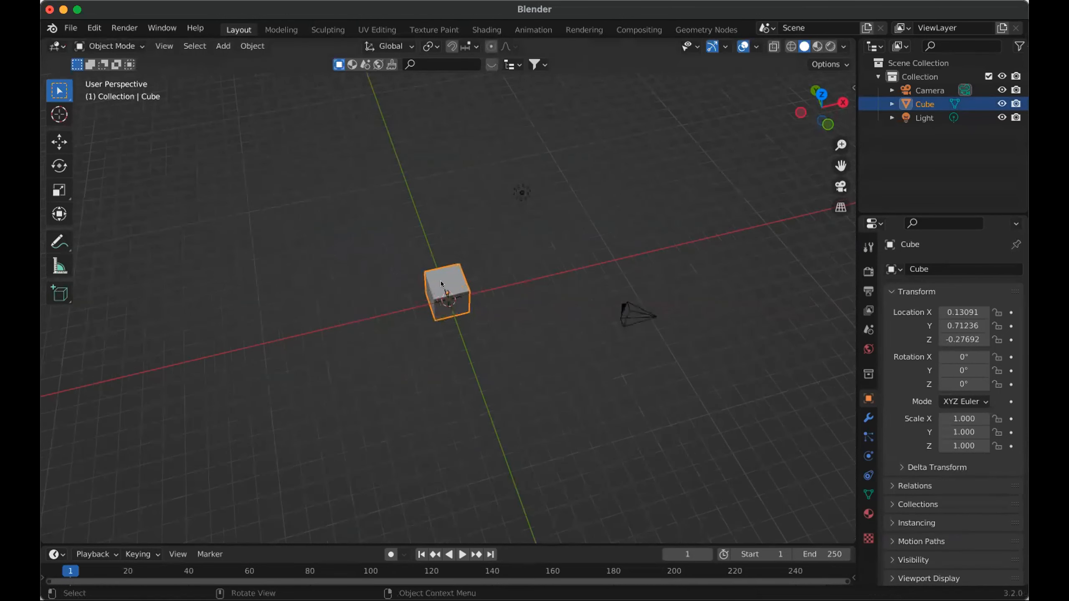
scroll(440, 271, "up", 4)
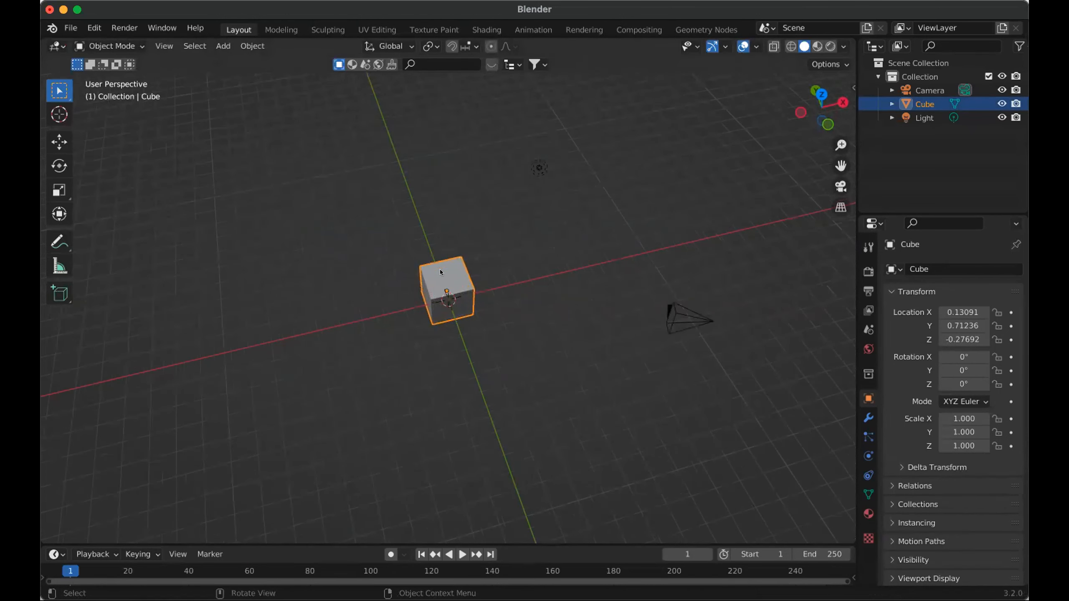
scroll(440, 272, "up", 1)
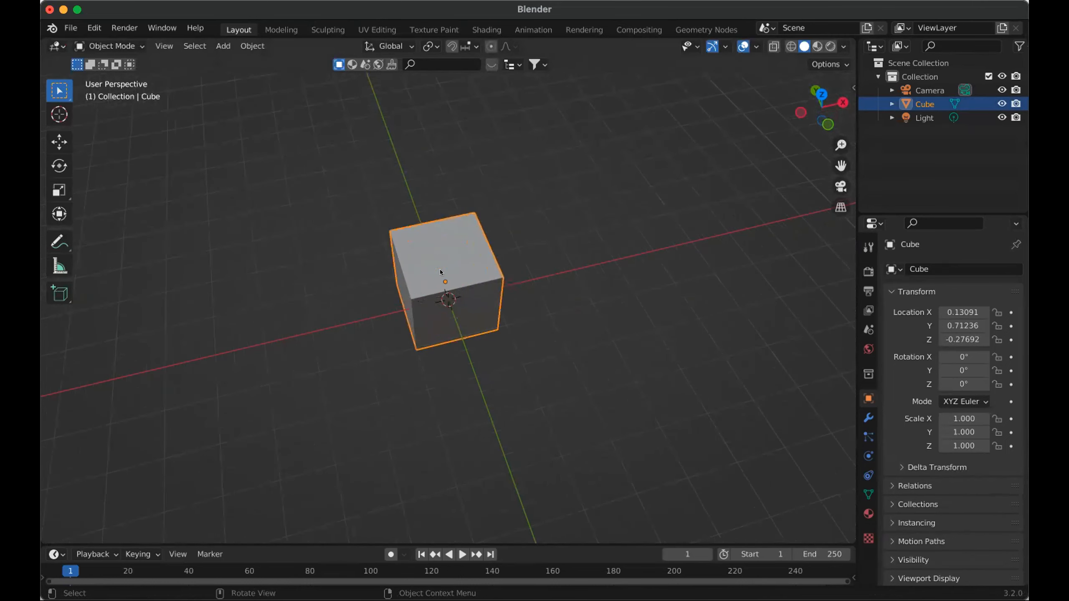
scroll(441, 272, "down", 1)
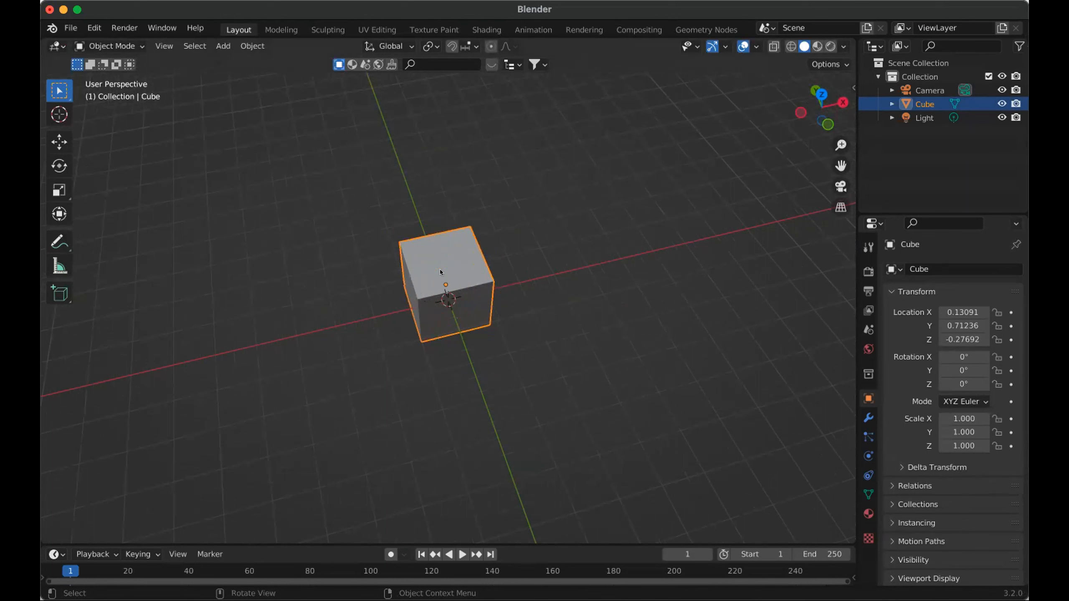
key("g")
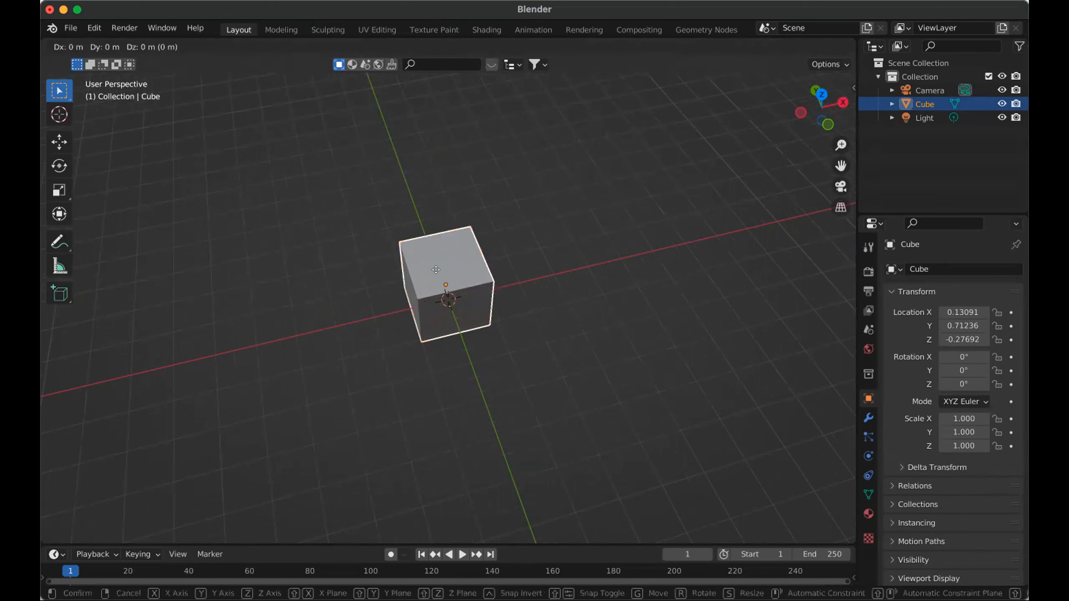
key("x")
key("Escape")
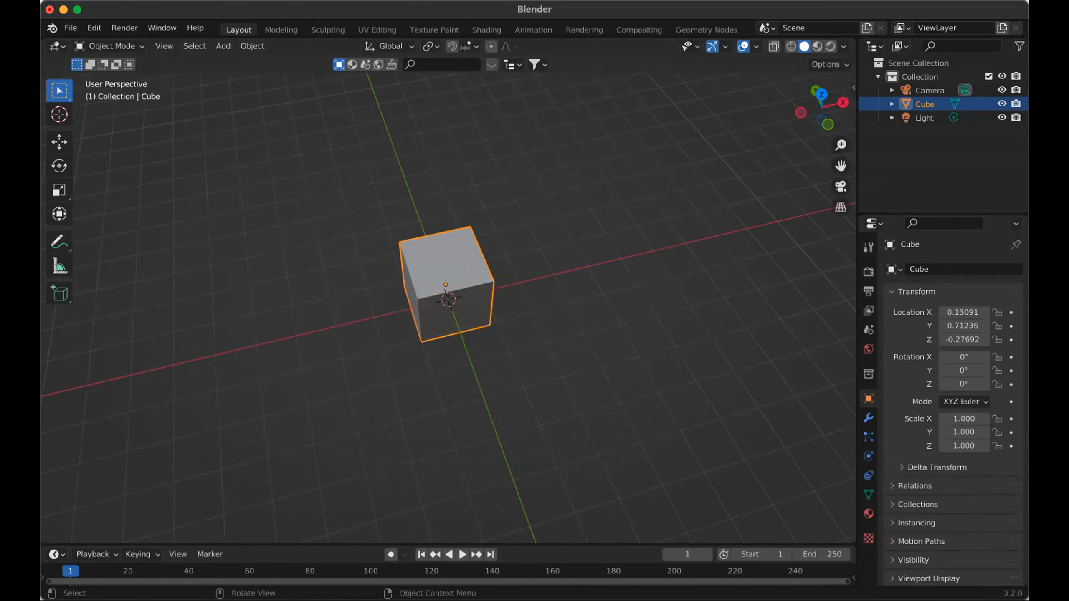
- Reselect the cube and move it about 2.2 m along the global Y axis
left_click(725, 356)
scroll(591, 327, "down", 2)
left_click(460, 286)
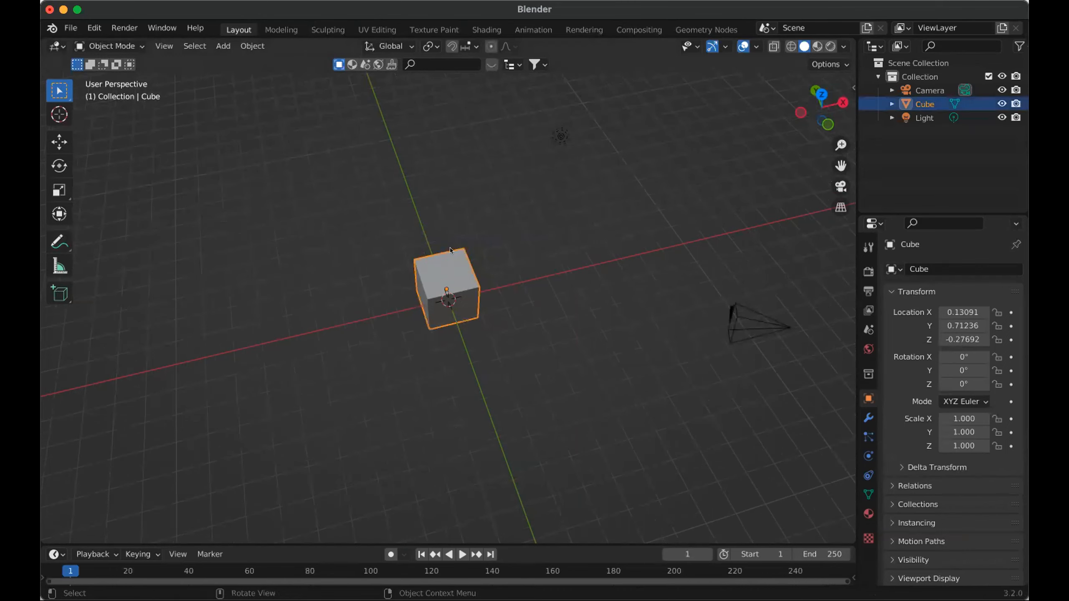
middle_click_drag(447, 252, 442, 218)
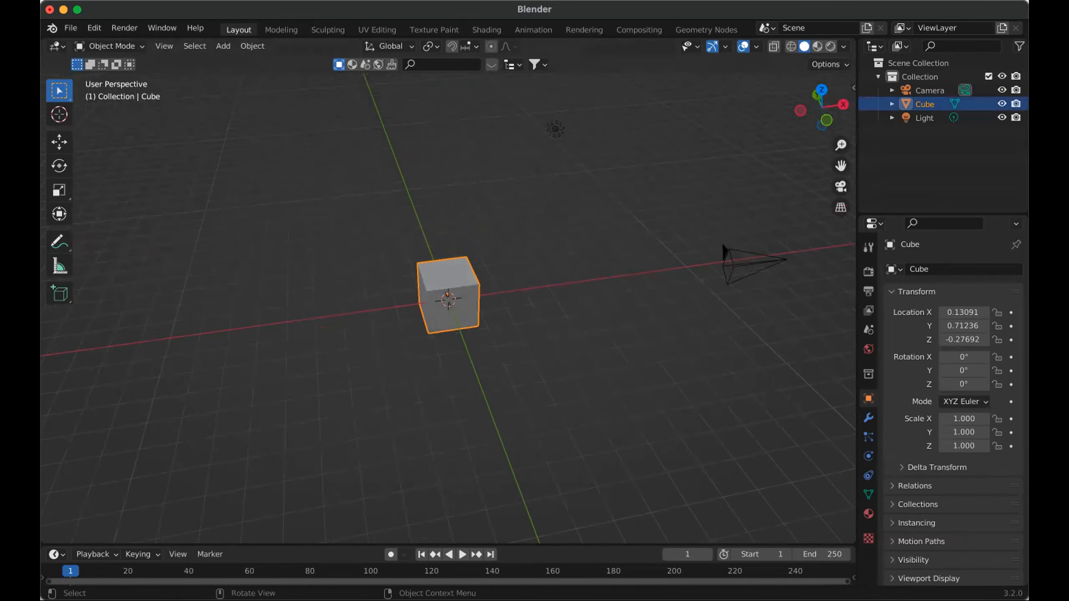
scroll(449, 284, "down", 1)
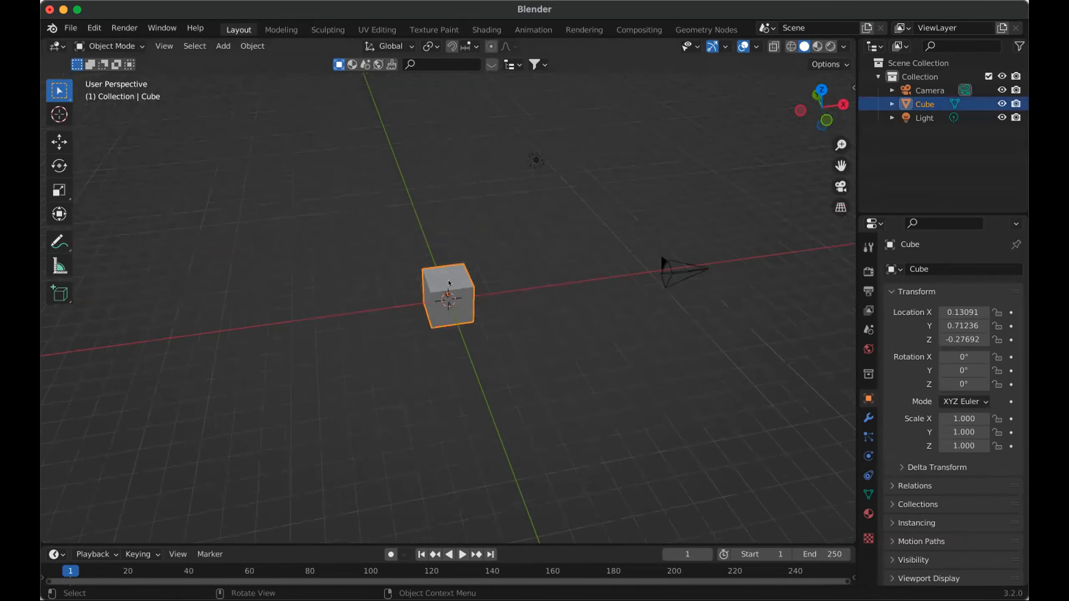
scroll(449, 284, "down", 1)
key("g")
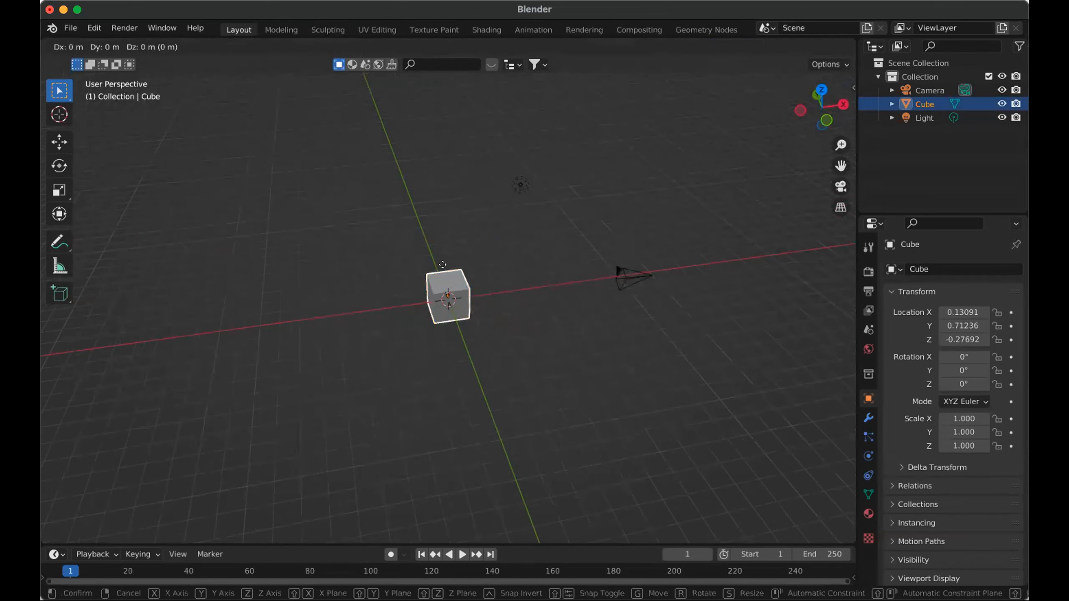
key("y")
left_click(436, 248)
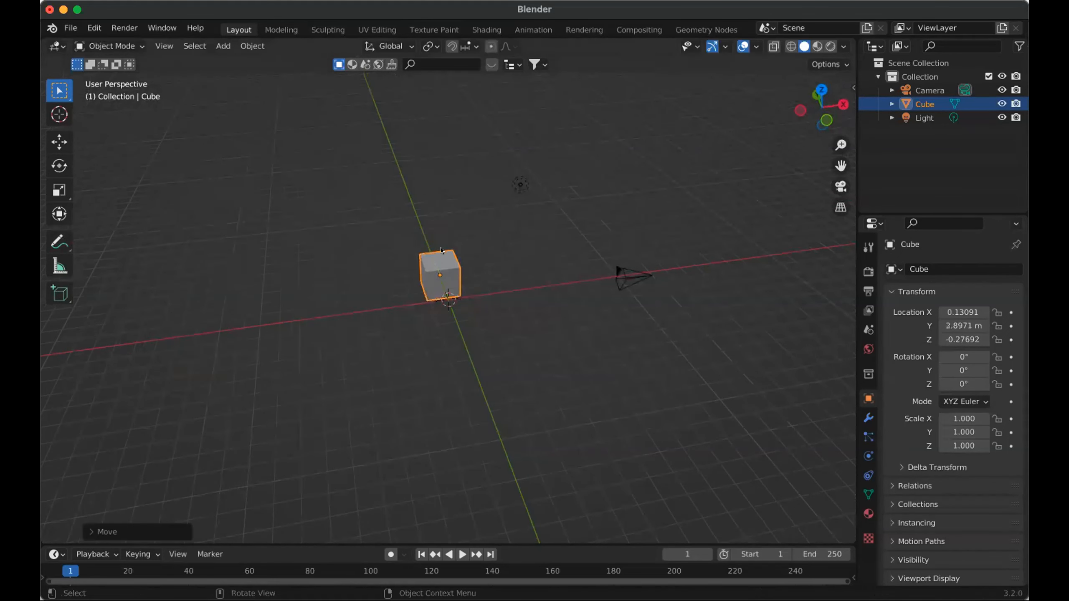
- Move the cube about -2.1 m along the global X axis and about 0.8 m along the global Z axis
key("x")
left_click(439, 266)
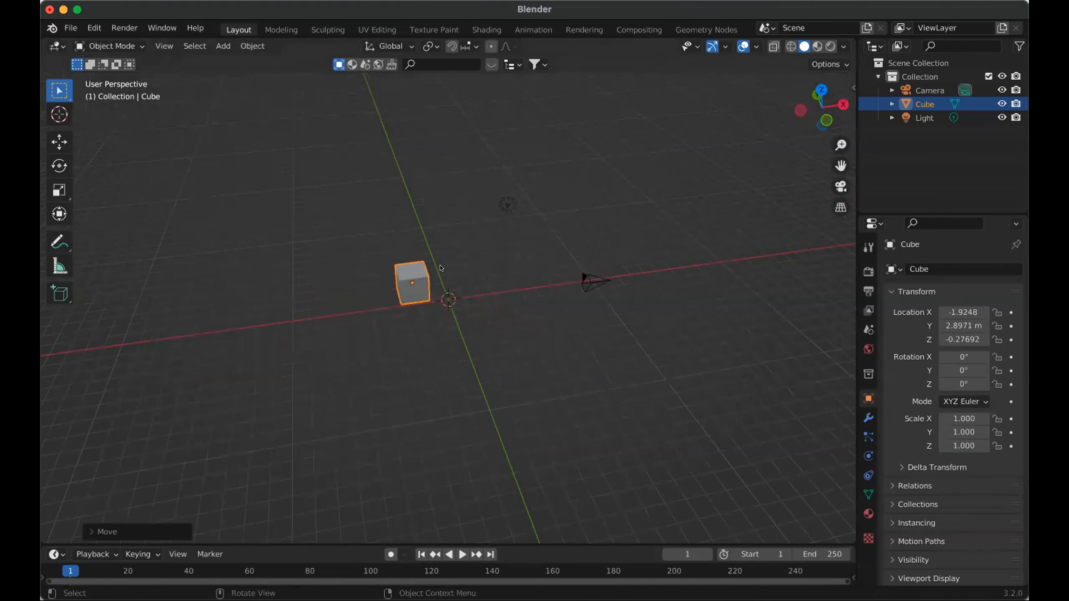
key("g")
key("z")
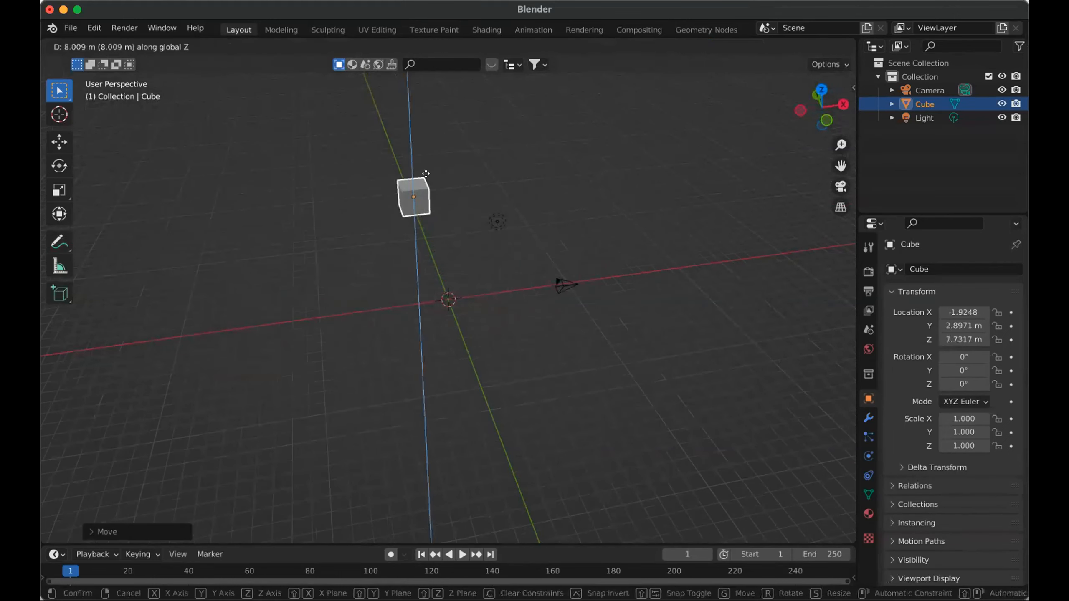
left_click(427, 290)
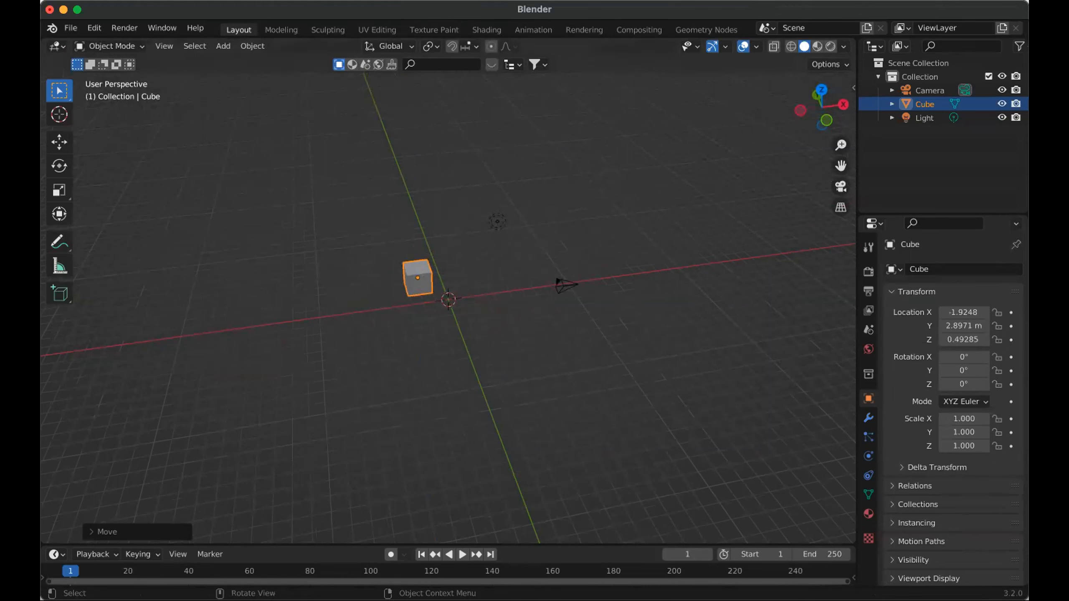
- Move the cube about 2.8 m along the global X axis
middle_click_drag(351, 314, 370, 332)
scroll(370, 331, "up", 3)
scroll(370, 332, "down", 3)
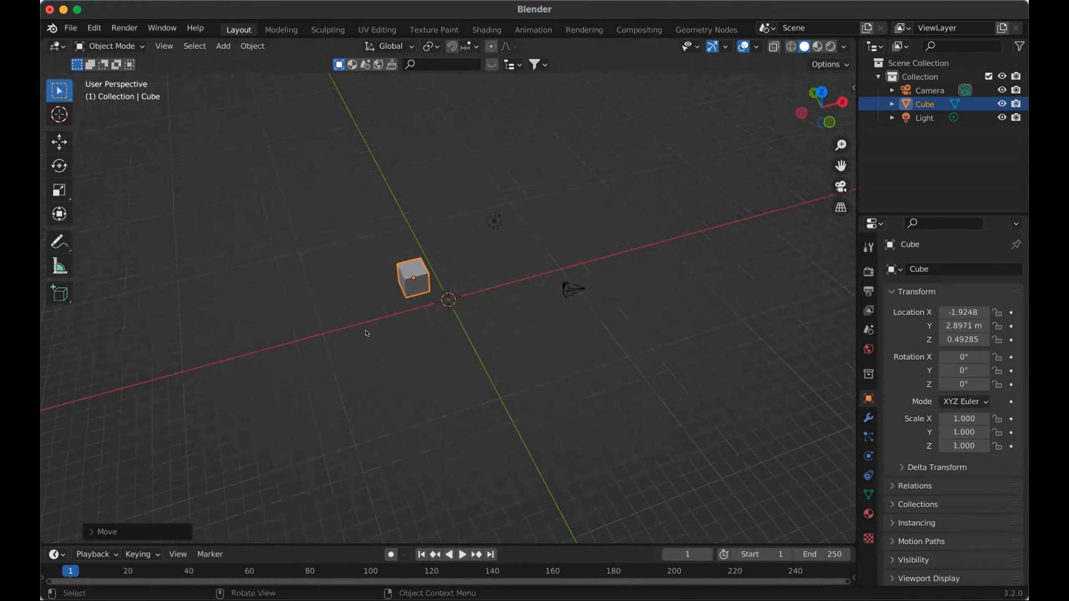
middle_click_drag(364, 324, 486, 268)
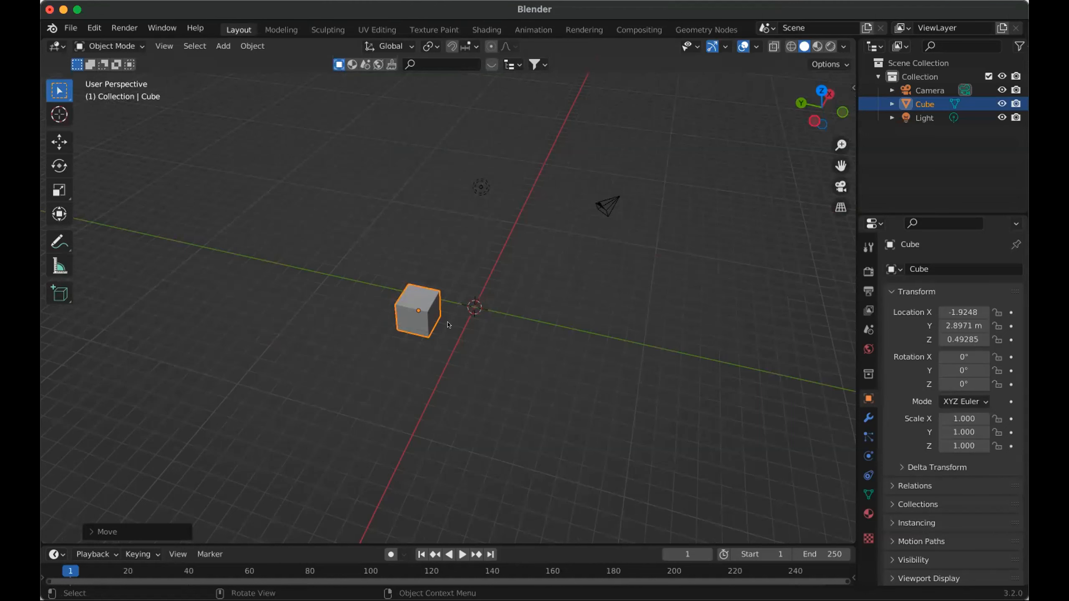
middle_click_drag(452, 347, 471, 357)
scroll(471, 357, "up", 3)
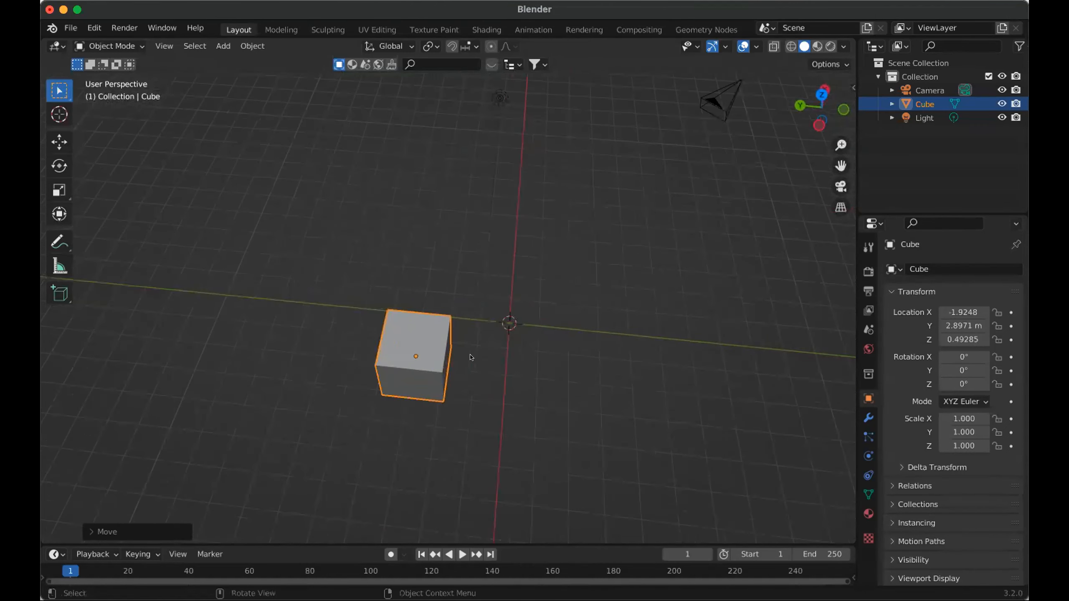
scroll(484, 346, "down", 1)
key("g")
key("x")
left_click(483, 301)
- Move the cube about -3.6 m along the global Y axis
key("g")
key("y")
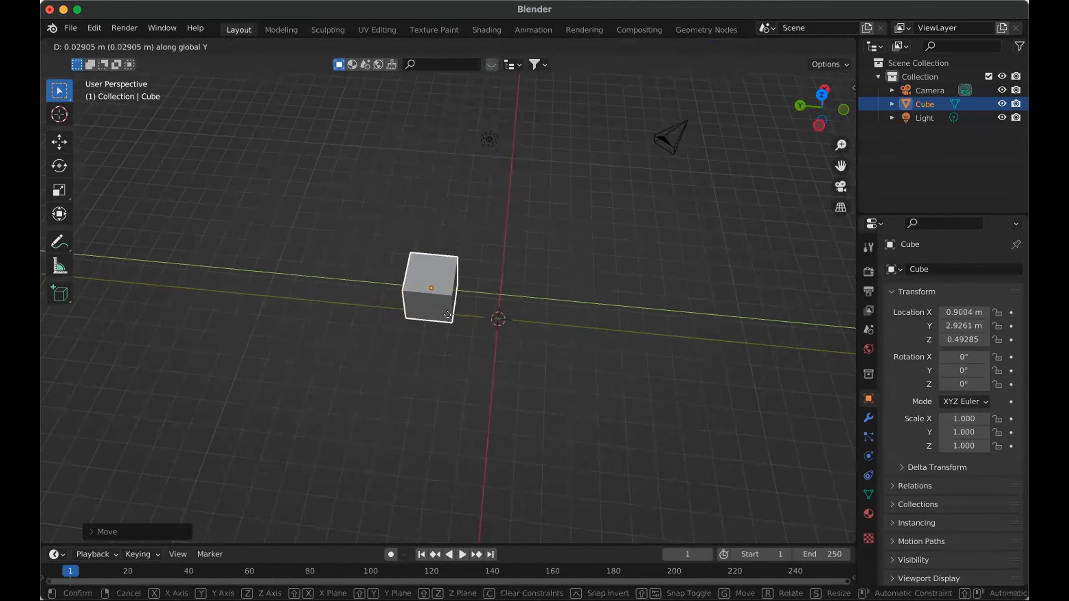
left_click(564, 350)
- Try to grab the cube freely without any axis constraint
middle_click_drag(564, 350, 513, 323)
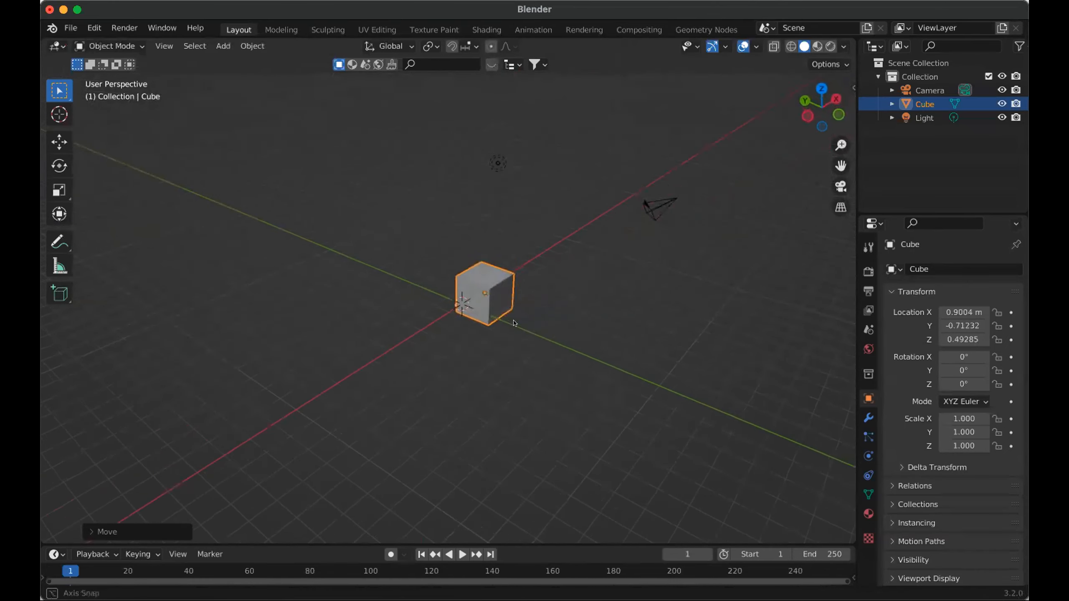
key("g")
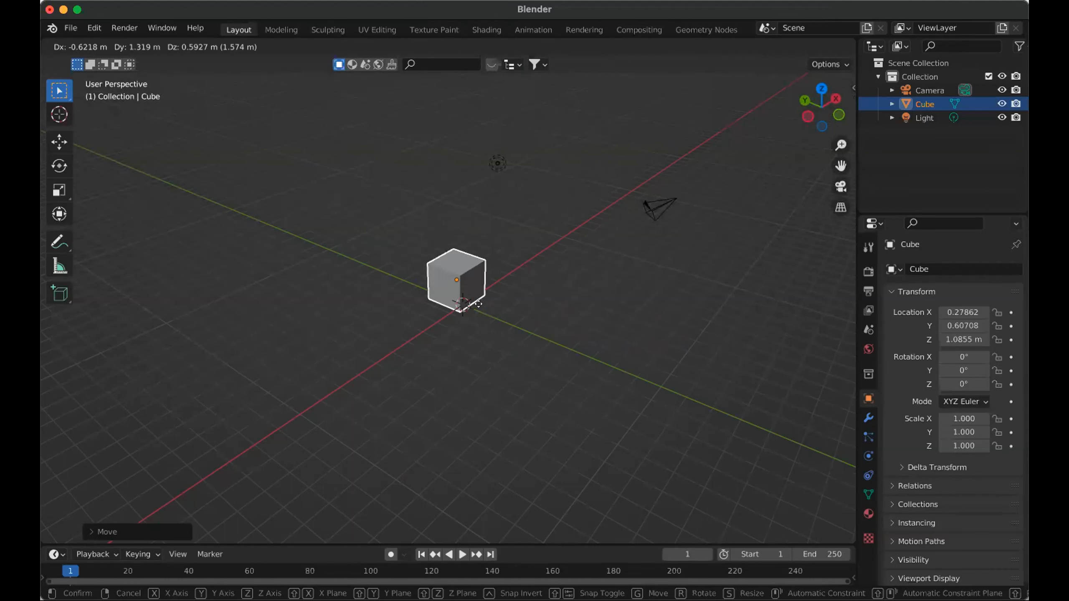
left_click(484, 355)
- Try to move the cube across the ground plane with the global Z axis locked
middle_click_drag(485, 355, 777, 140)
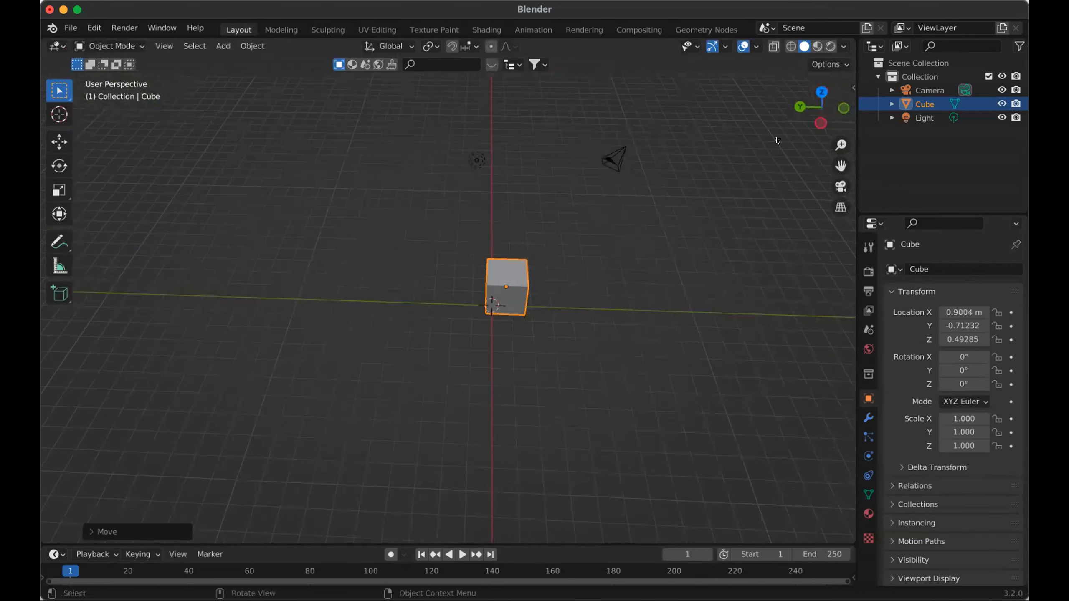
middle_click_drag(693, 258, 495, 328)
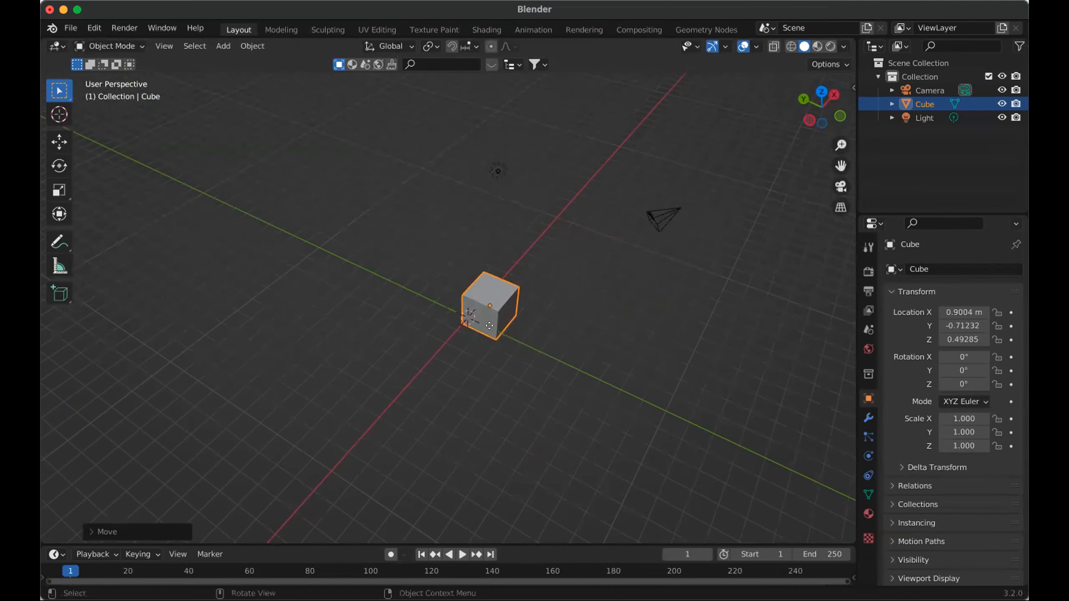
key("g")
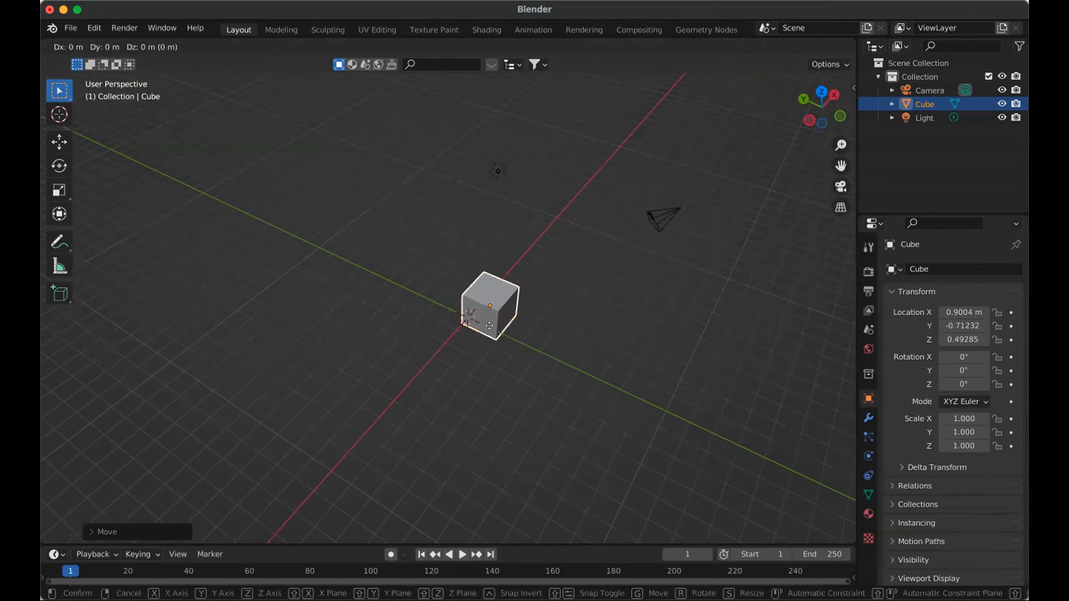
key("shift+z")
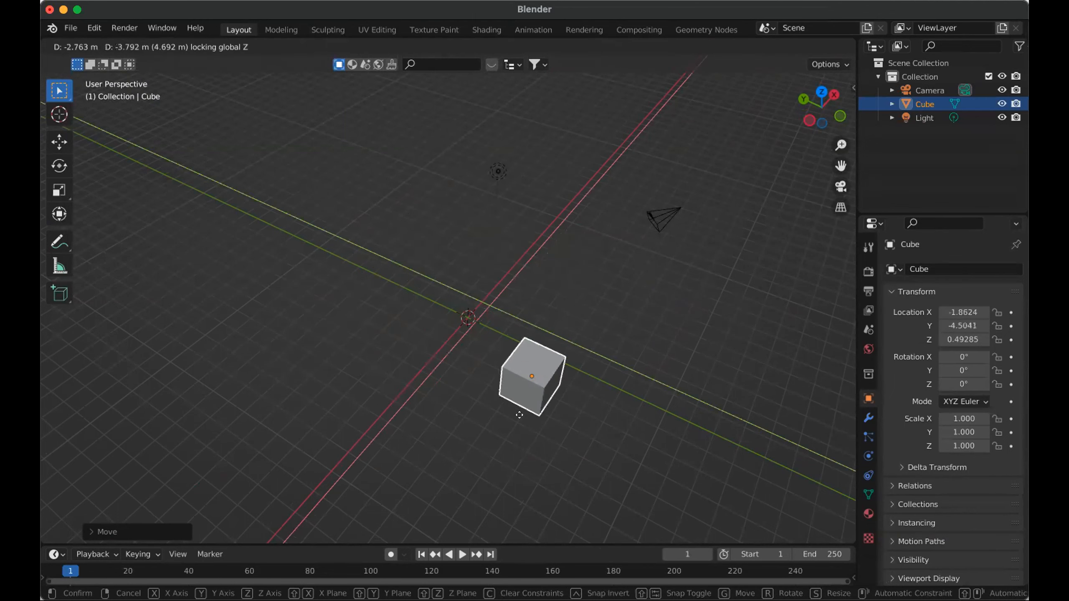
right_click(505, 307)
- Move the cube in the YZ plane with the global X axis locked
middle_click_drag(541, 264, 553, 233)
key("g")
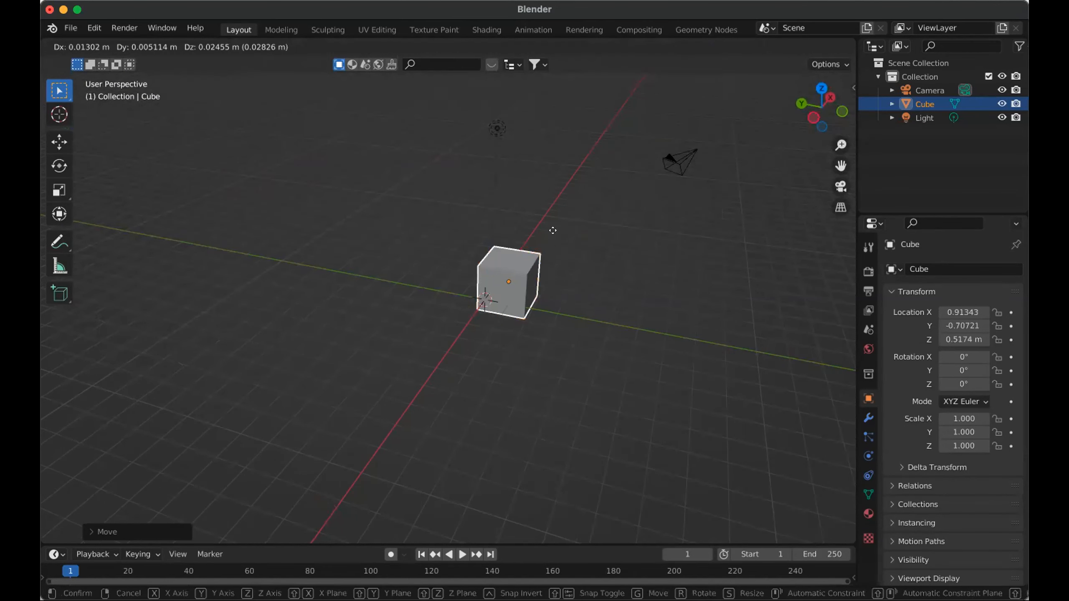
key("shift+x")
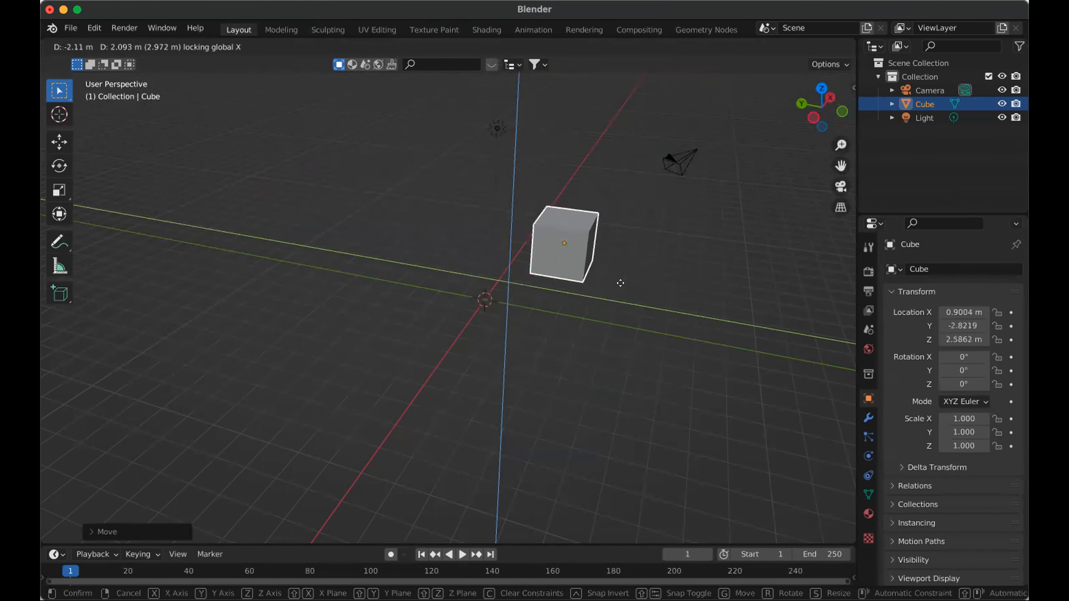
left_click(550, 162)
- Grab the cube freely and place it near the origin at about X 0.81 m, Y -0.15 m, Z 0.61 m
mouse_move(547, 184)
middle_mouse_down()
mouse_move(544, 221)
mouse_move(551, 191)
middle_mouse_up()
key("g")
left_click(516, 247)
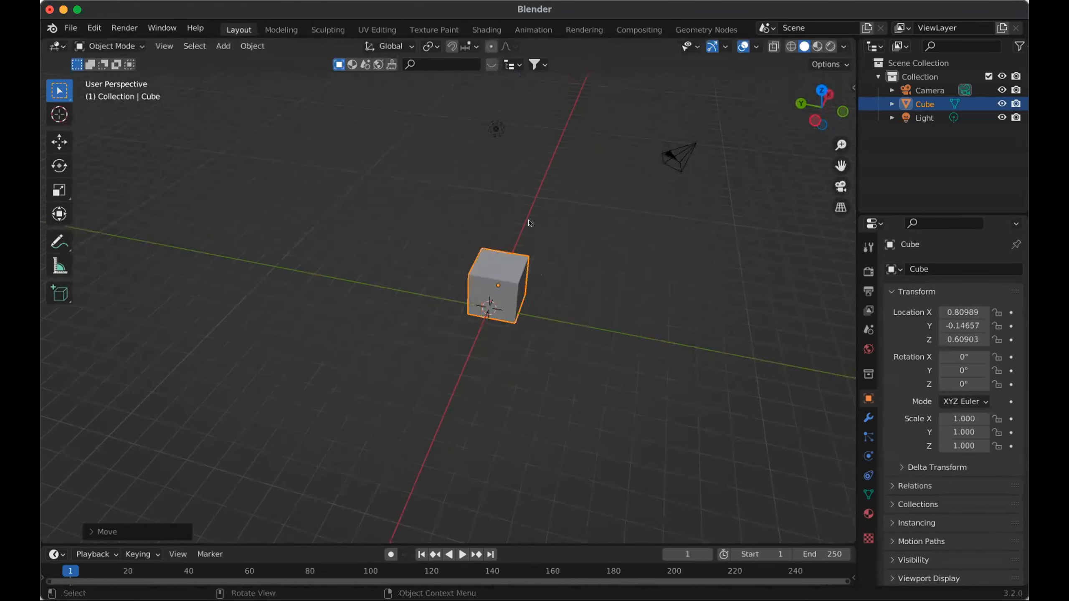
- Try another free grab of the cube and clear the selection
middle_click_drag(516, 248, 505, 257)
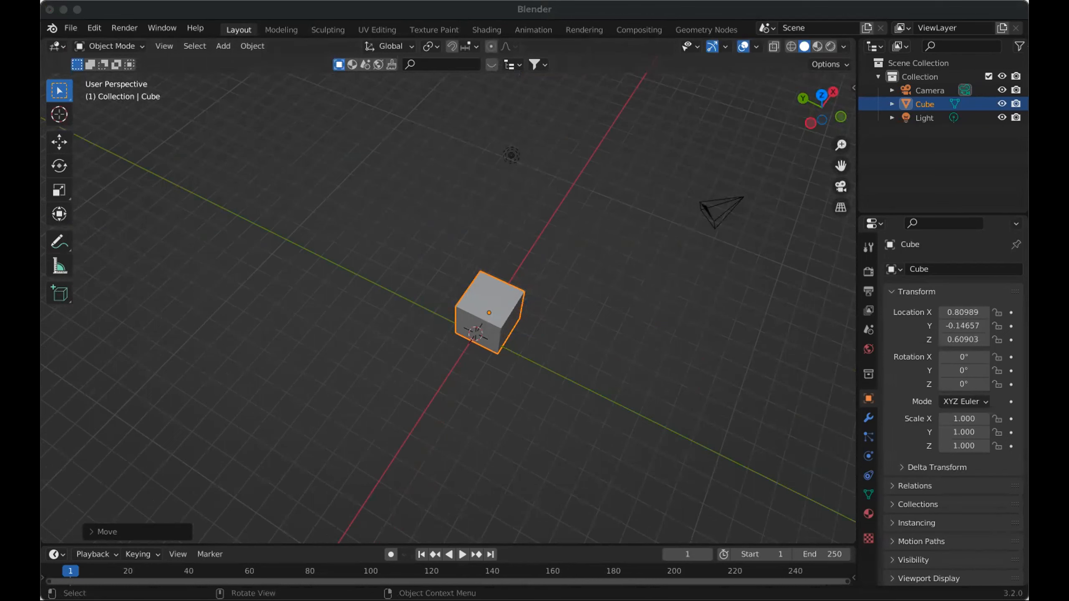
left_click(537, 236)
middle_click_drag(537, 236, 496, 189)
left_click(459, 260)
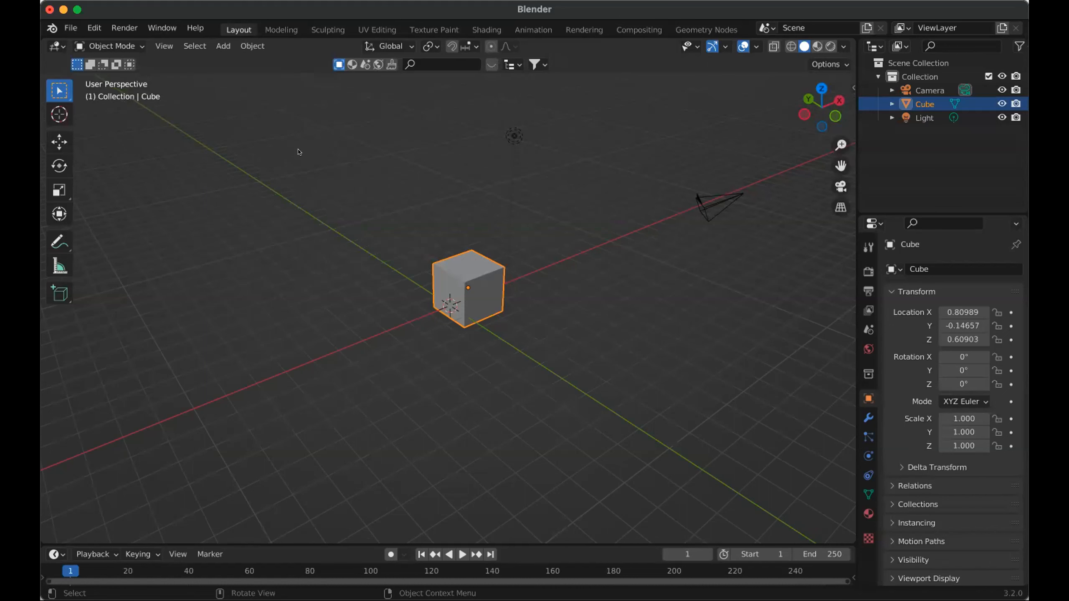
key("g")
key("Escape")
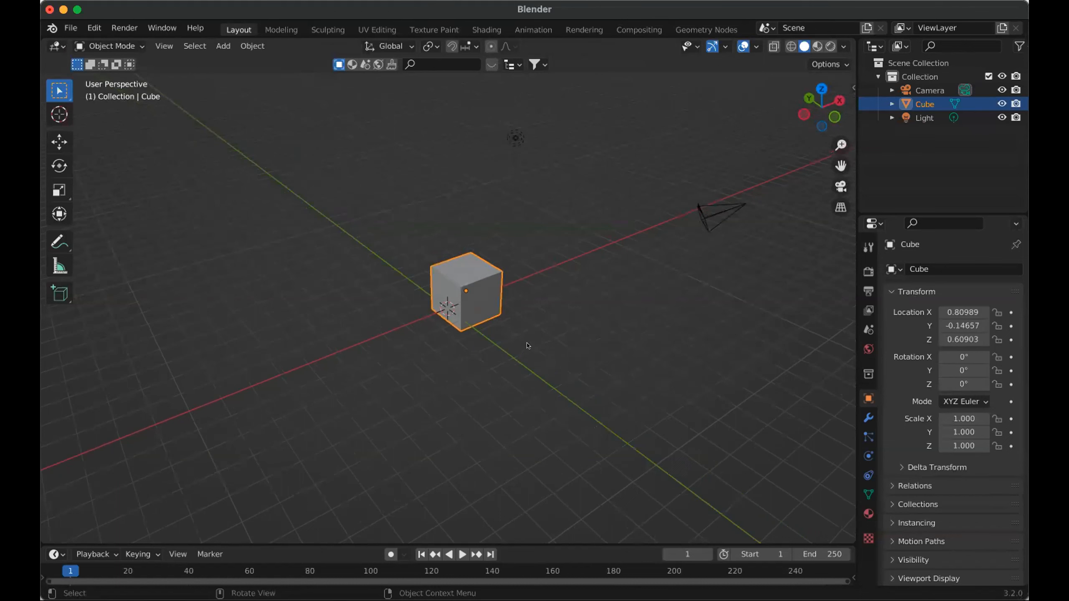
left_click(508, 389)
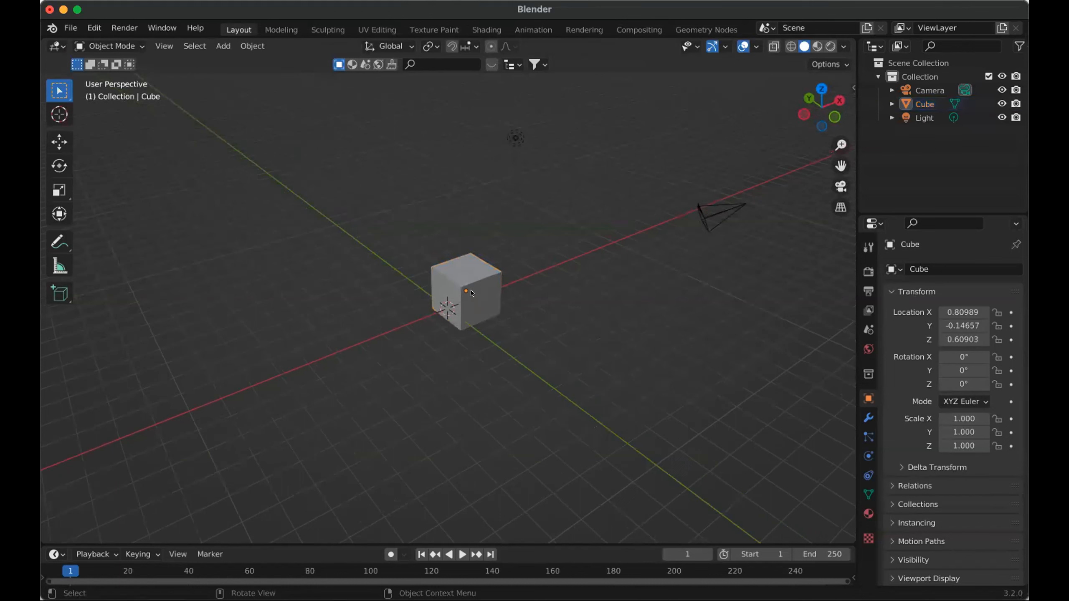
- Select the cube and try rotating it freely without an axis constraint
left_click(472, 293)
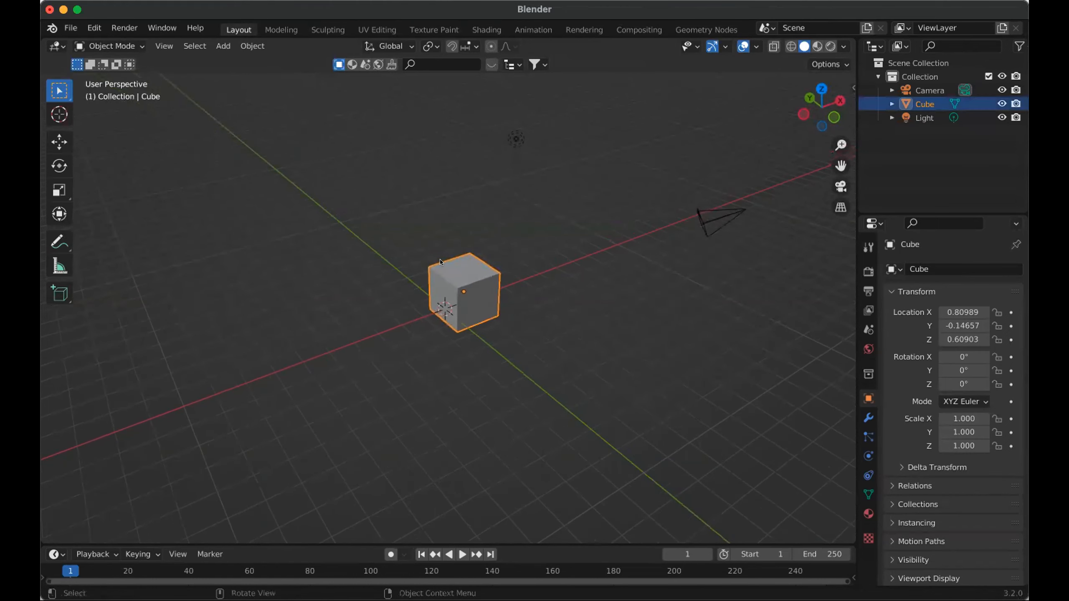
key("r")
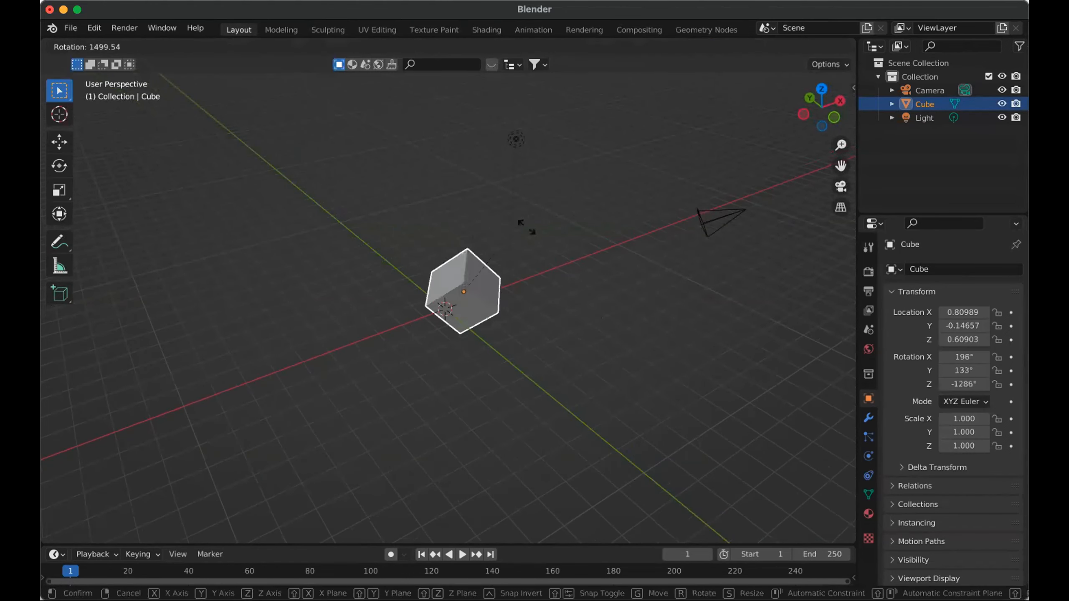
key("Escape")
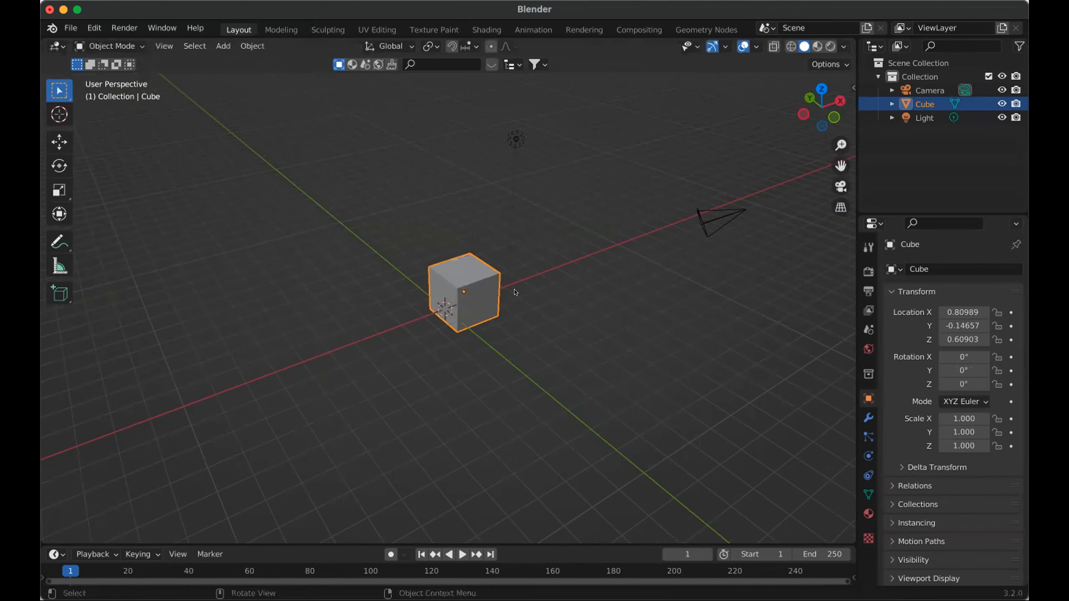
scroll(510, 290, "up", 2)
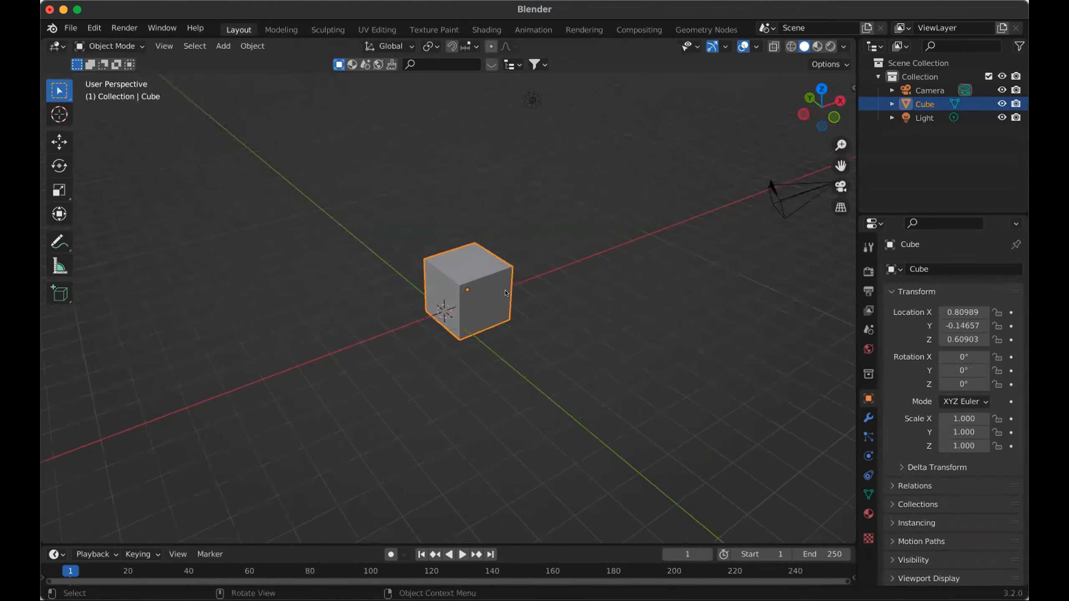
scroll(473, 283, "down", 1)
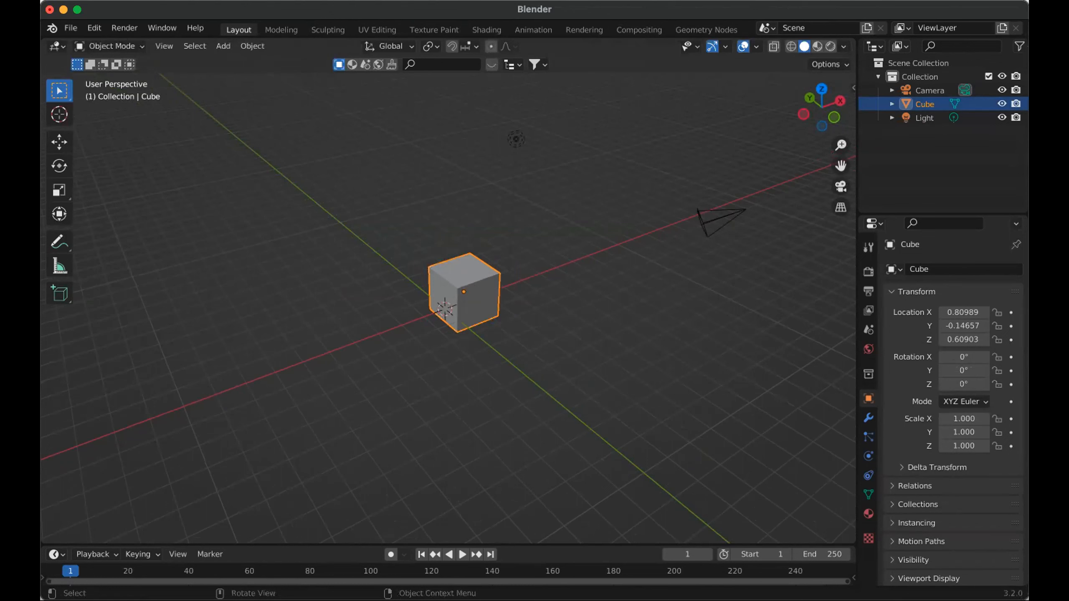
- Try rotating the cube about 58° around the global Y axis
key("r")
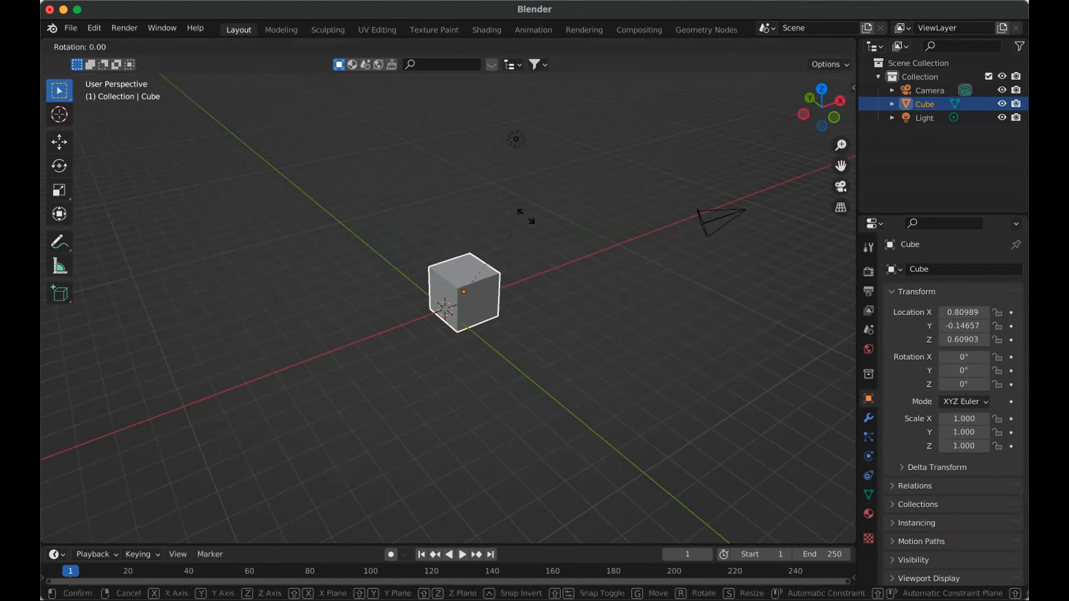
key("y")
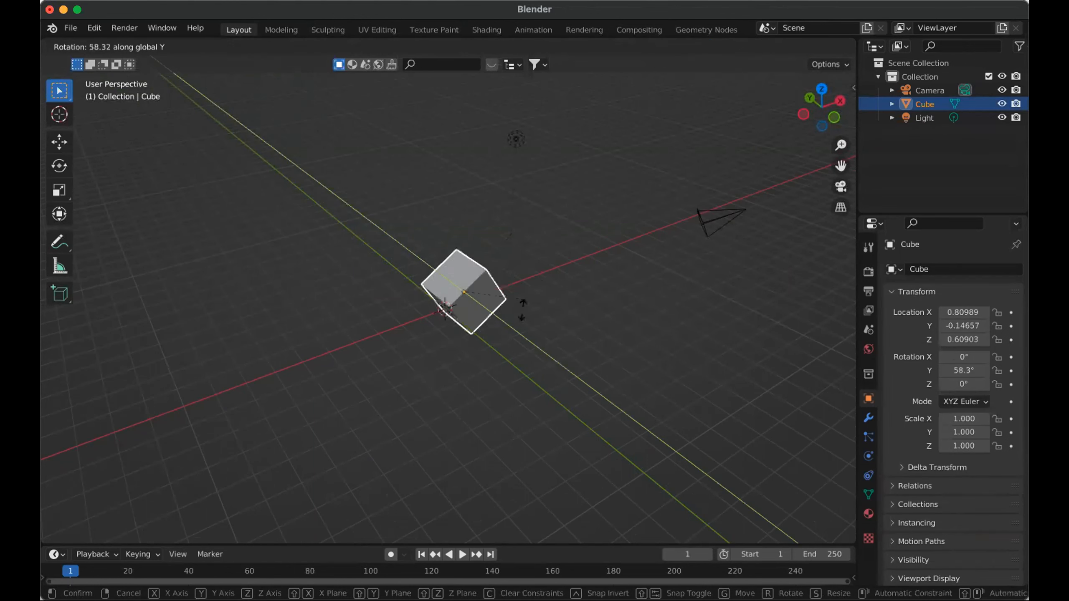
right_click(525, 291)
- Try rotating the cube around the global X axis twice
middle_click_drag(524, 292, 593, 322)
key("r")
key("x")
right_click(612, 286)
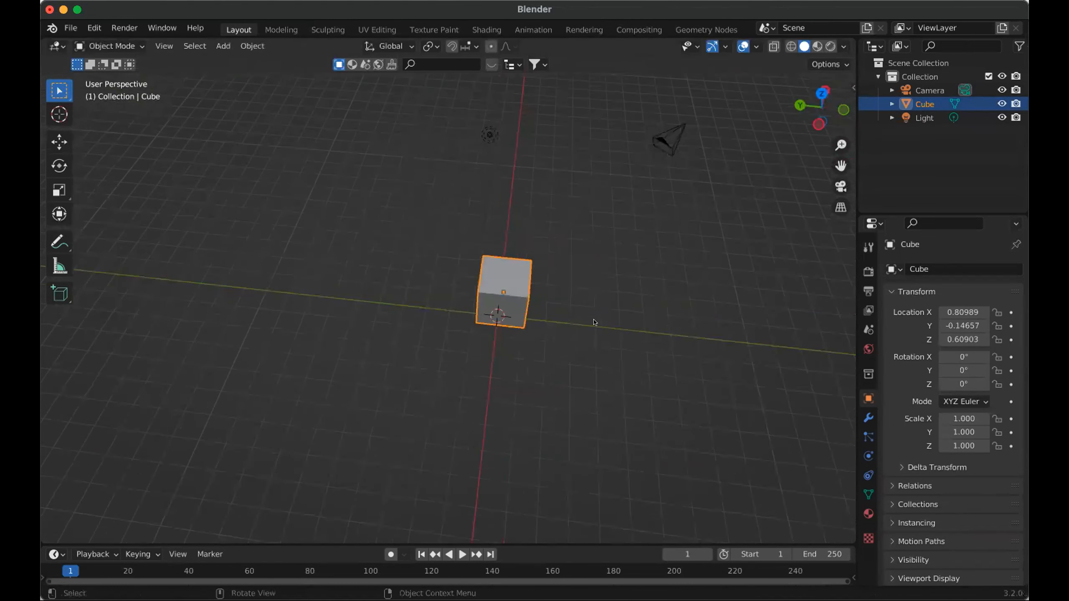
key("r")
key("x")
right_click(587, 294)
- Try rotating the cube around the global Z axis
key("r")
key("z")
right_click(559, 295)
- Rotate the cube around the global Z axis and the global X axis, and reset its rotation to zero
middle_click_drag(560, 294, 474, 245)
key("r")
key("z")
left_click(547, 249)
key("r")
key("x")
left_click(552, 191)
middle_click_drag(559, 261, 509, 271)
key("alt+r")
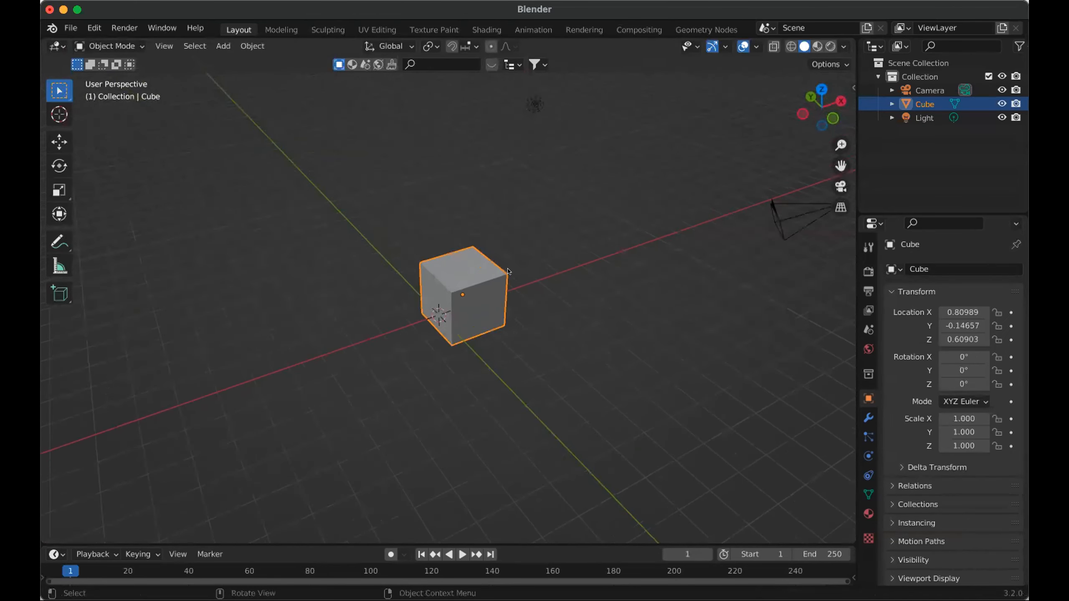
- Enable the Screencast Keys display in the 3D viewport, deselect the cube, and collapse the Screencast Keys settings
scroll(508, 272, "up", 2)
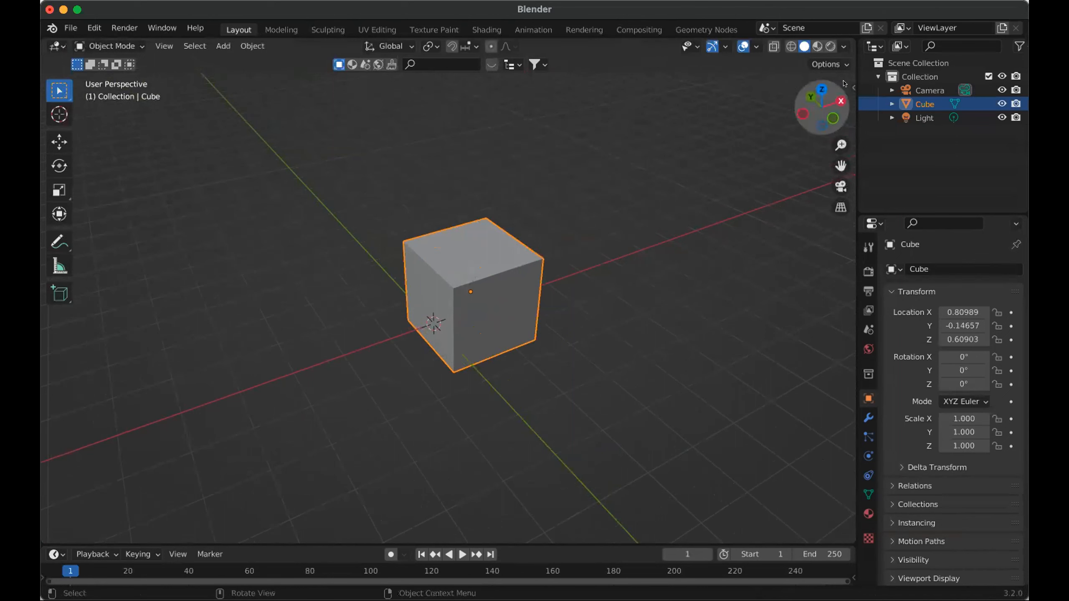
left_click(850, 90)
left_click(845, 225)
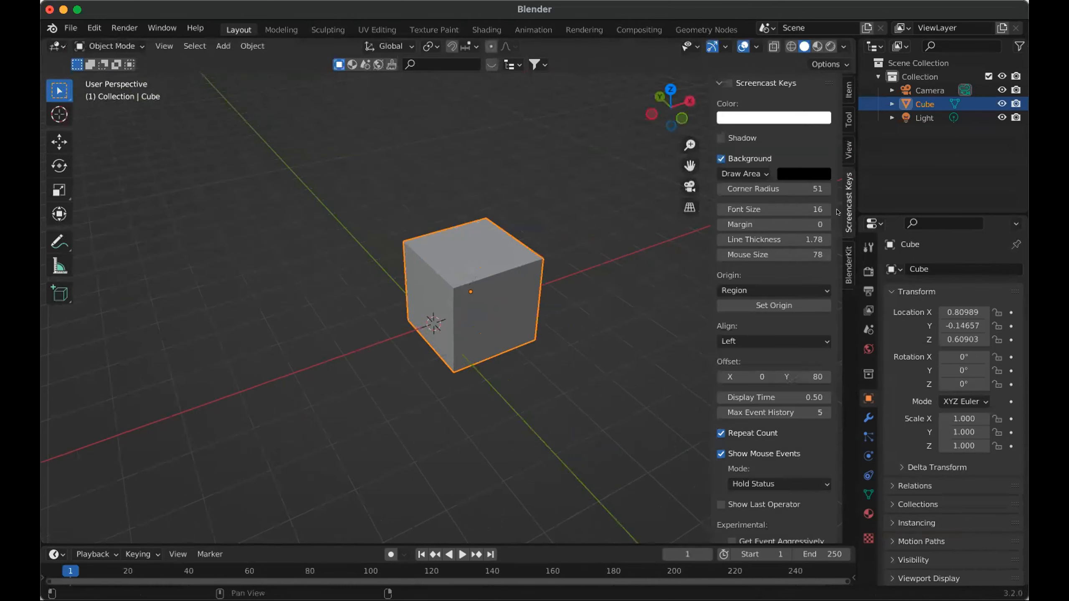
left_click(729, 83)
left_click(539, 192)
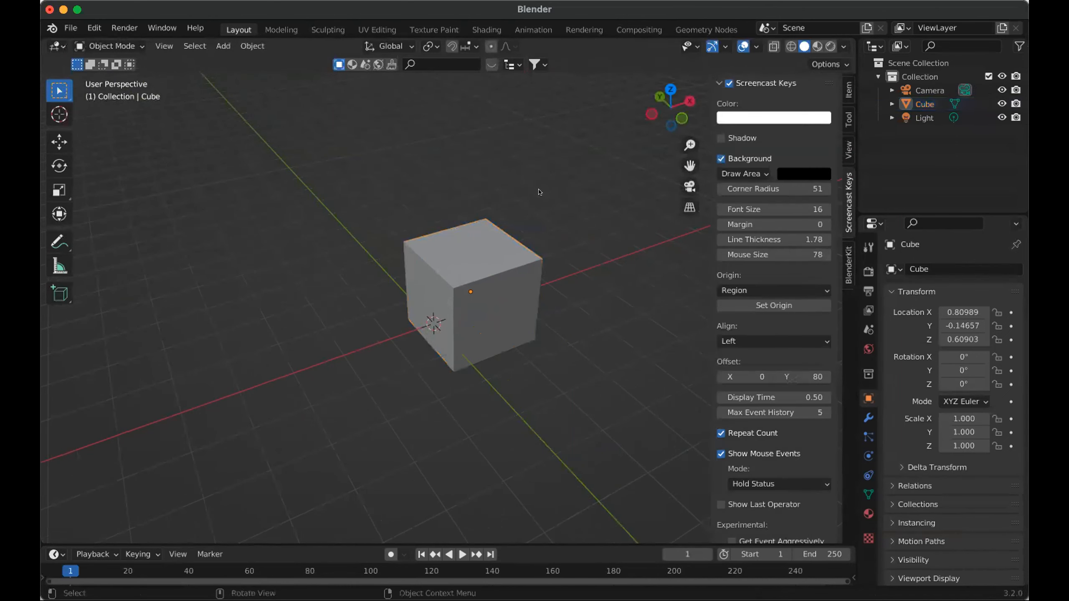
left_click(719, 83)
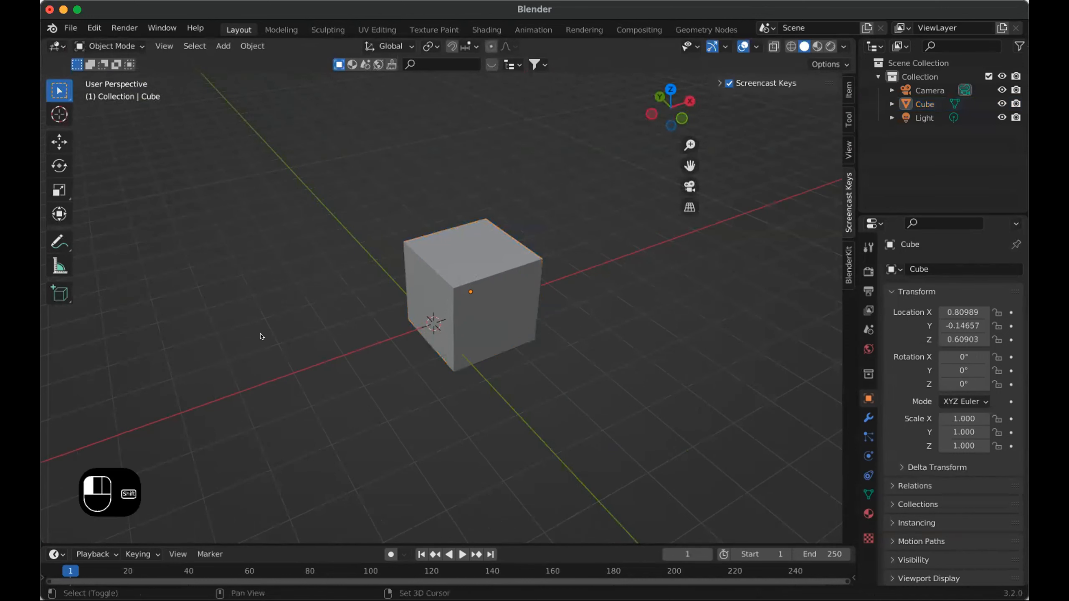
- Select the cube and try rotating it with the global X axis locked
middle_click_drag(260, 336, 315, 354, "shift")
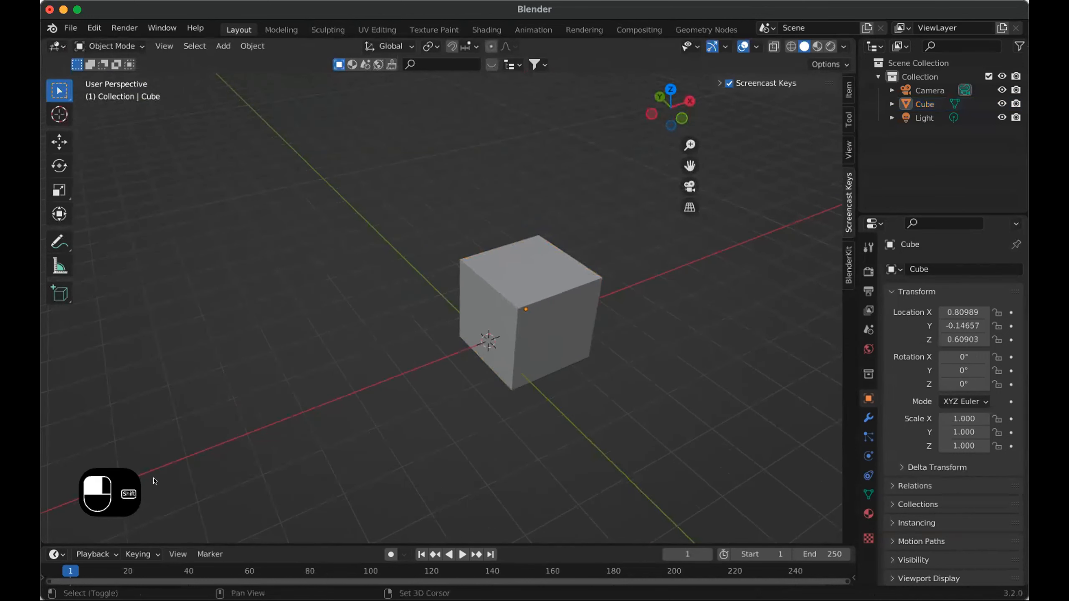
scroll(383, 411, "down", 1)
left_click(479, 310)
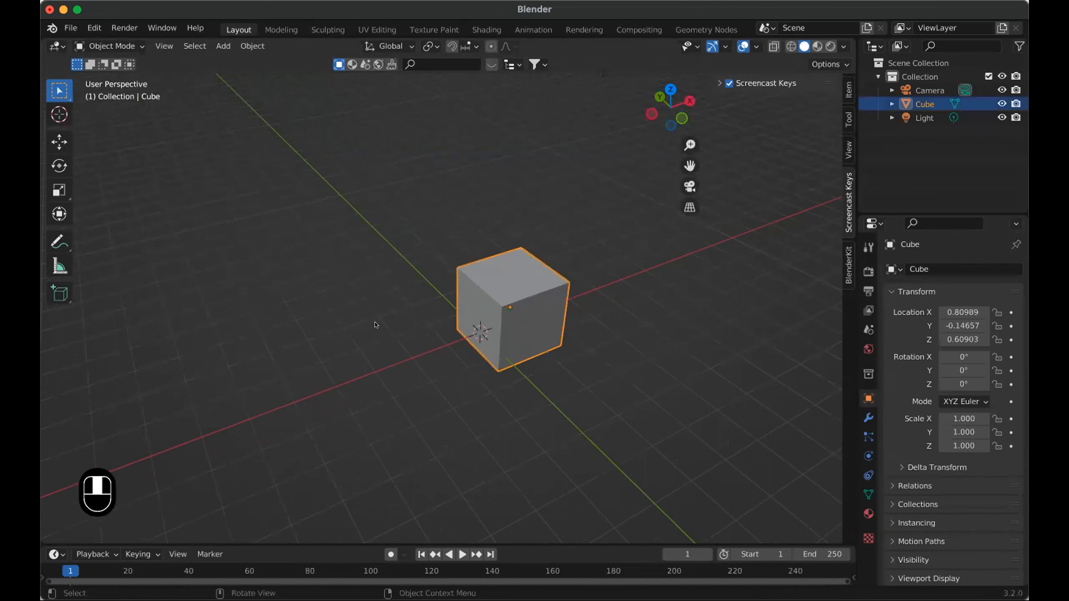
scroll(383, 323, "down", 1)
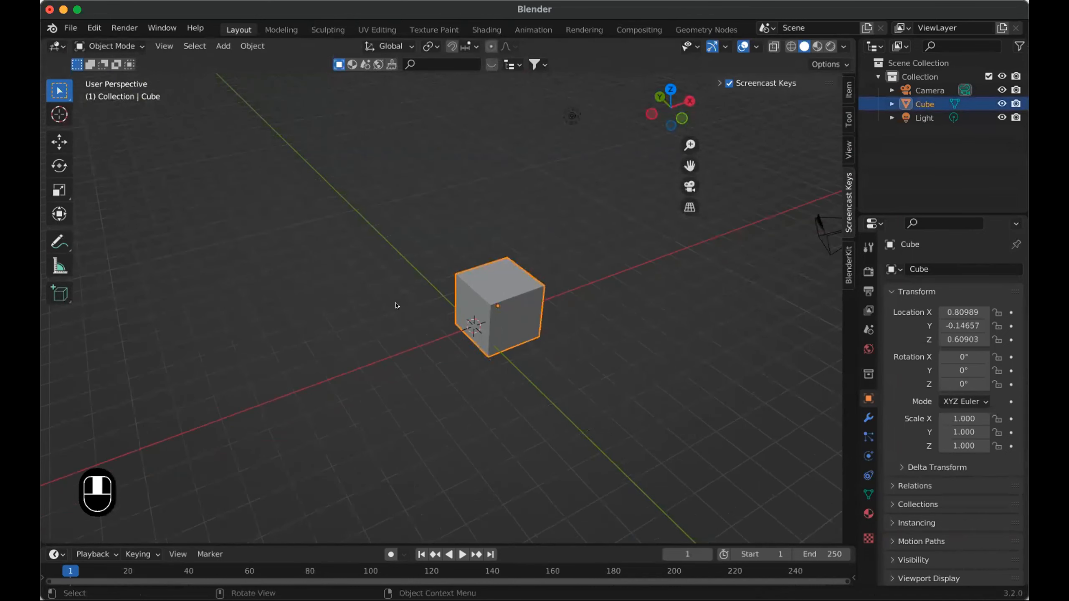
key("r")
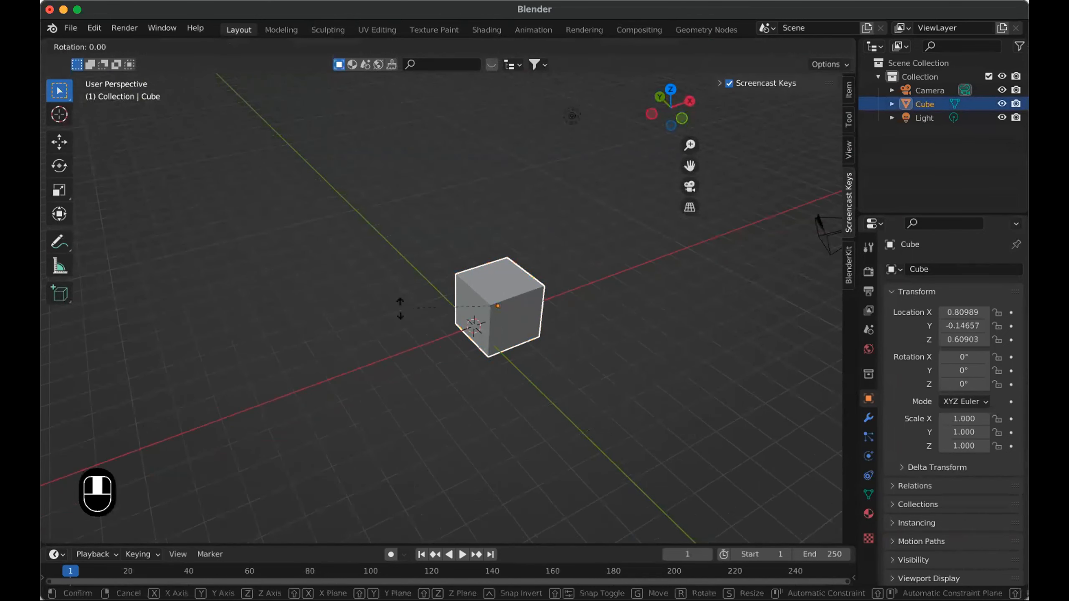
key("shift+x")
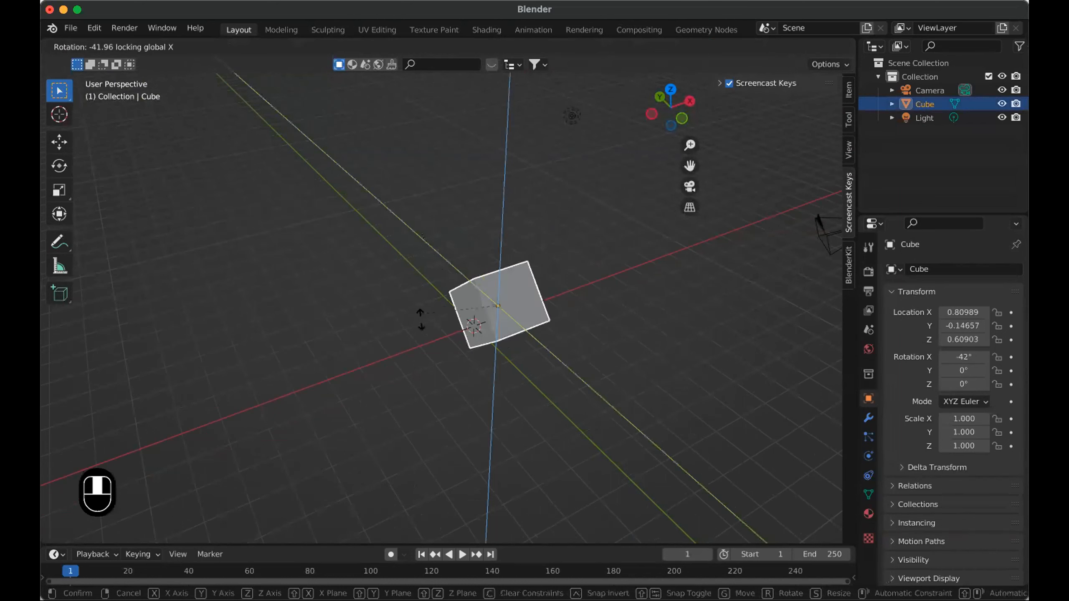
right_click(420, 278)
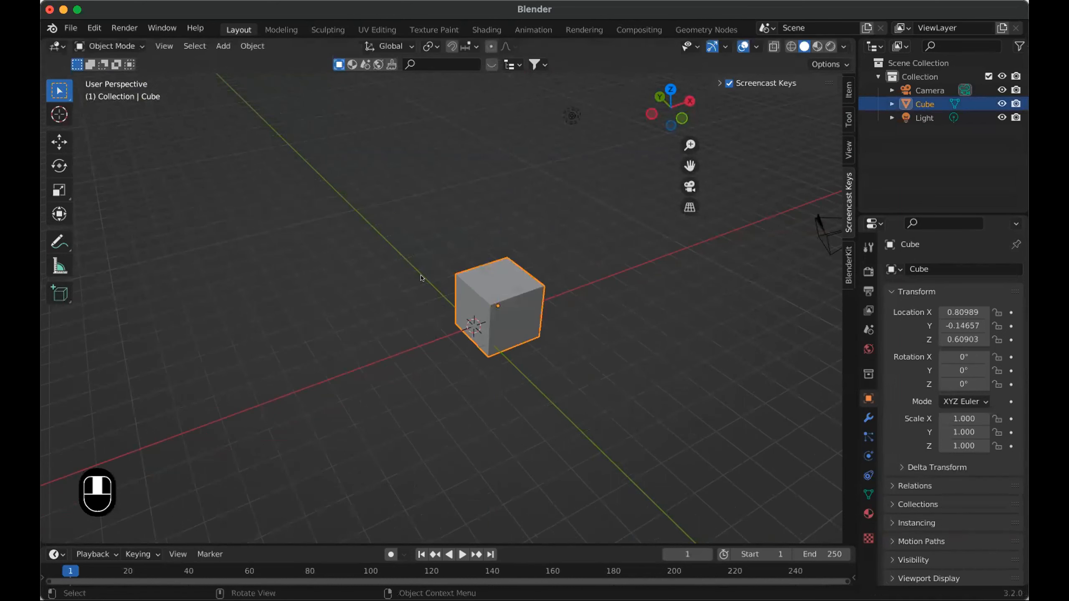
- Rotate the cube with the global X axis locked, leaving its X rotation at about -2.3°
scroll(421, 278, "down", 1)
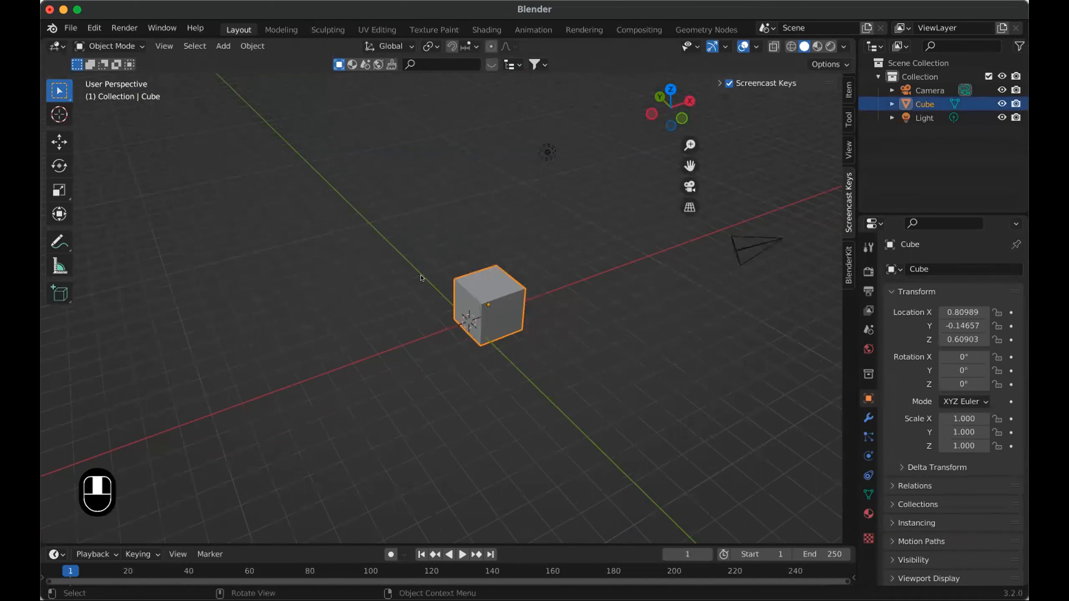
middle_click_drag(583, 180, 561, 258)
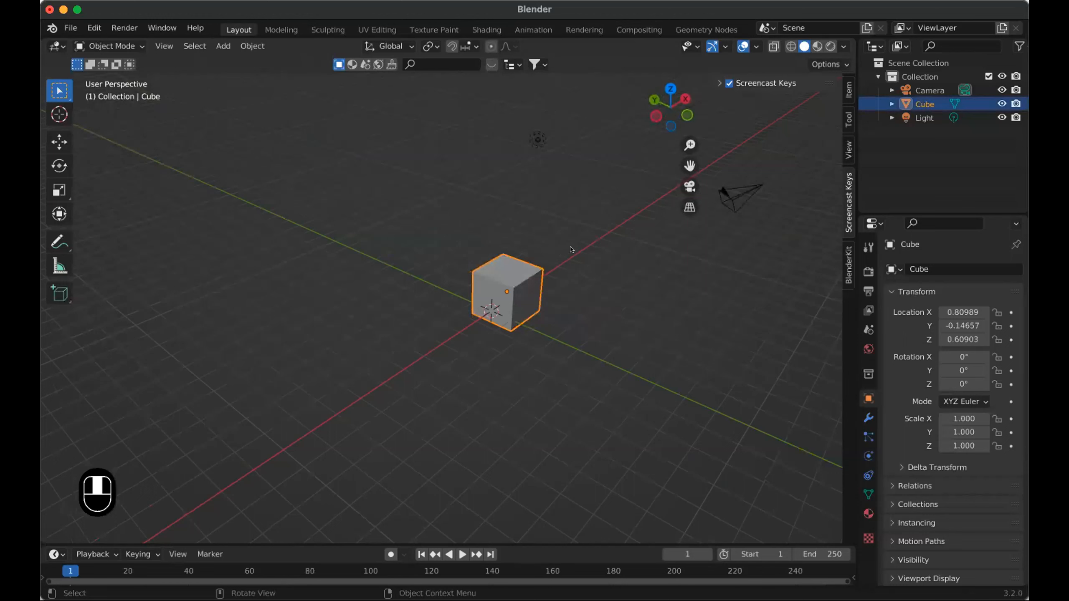
key("r")
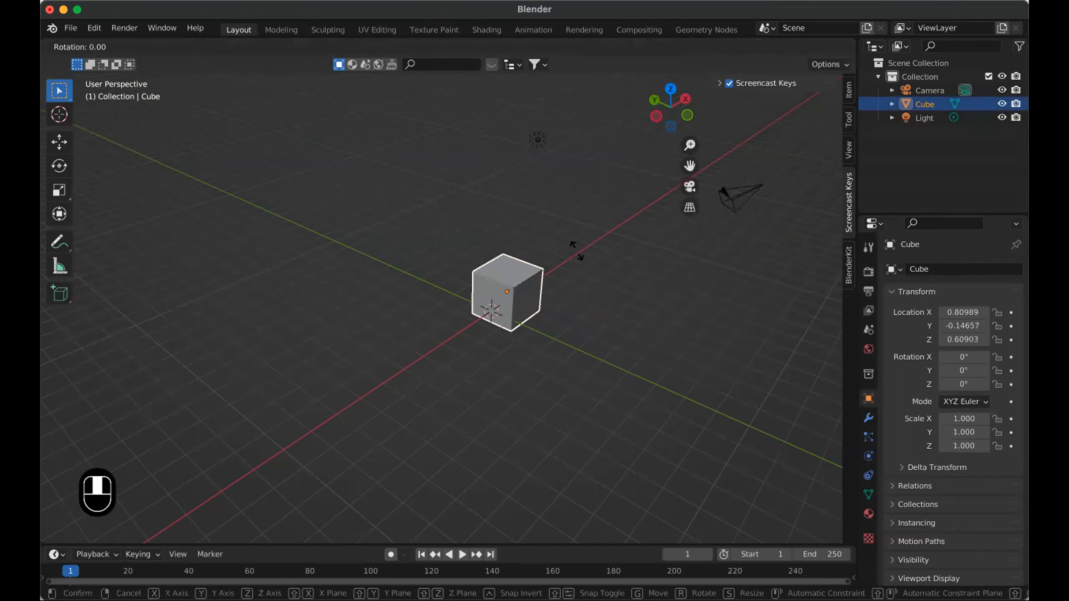
key("shift+x")
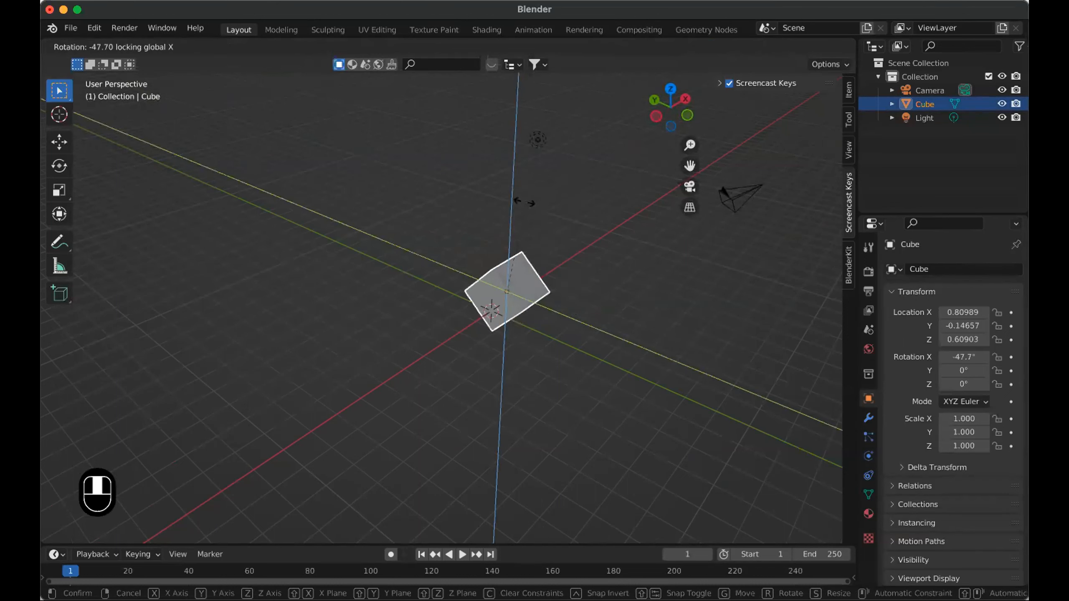
left_click(561, 249)
- Try rotating the cube twice with the global Z axis locked
middle_click_drag(560, 250, 530, 281)
key("r")
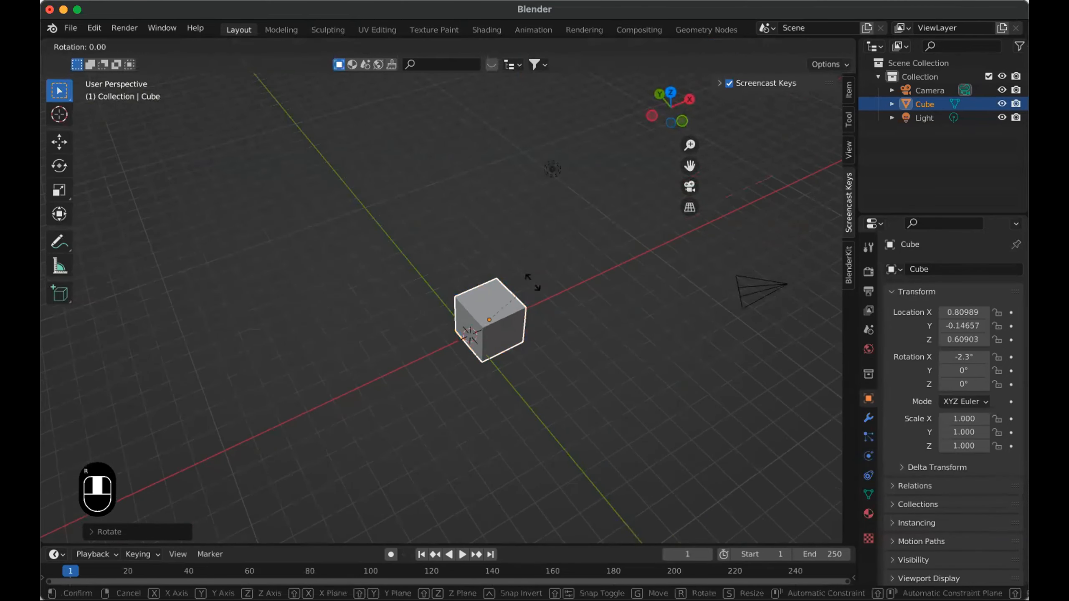
key("shift+z")
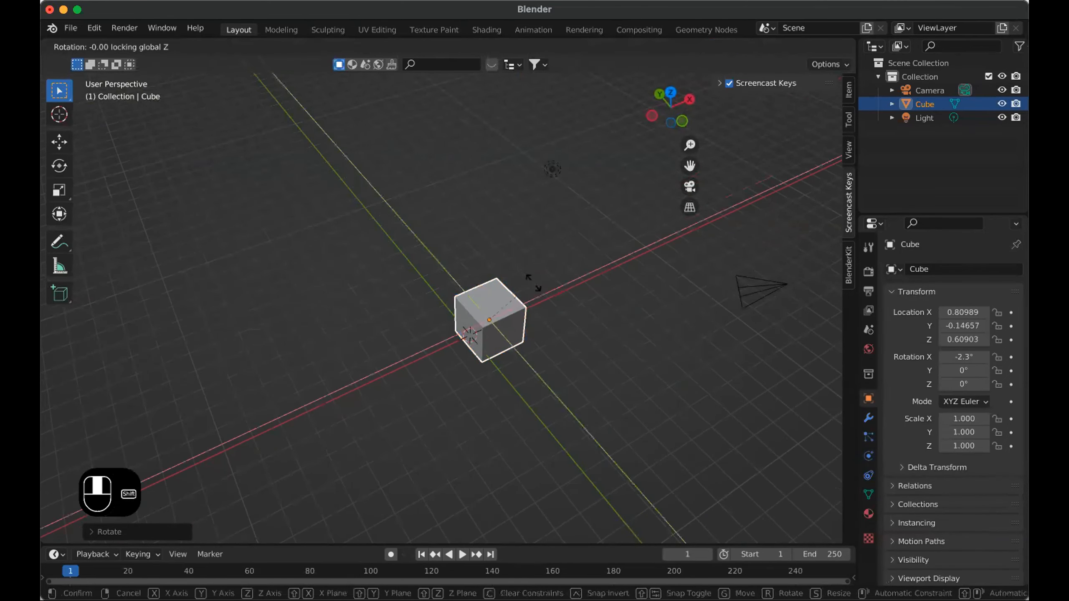
key("Escape")
key("r")
key("shift+z")
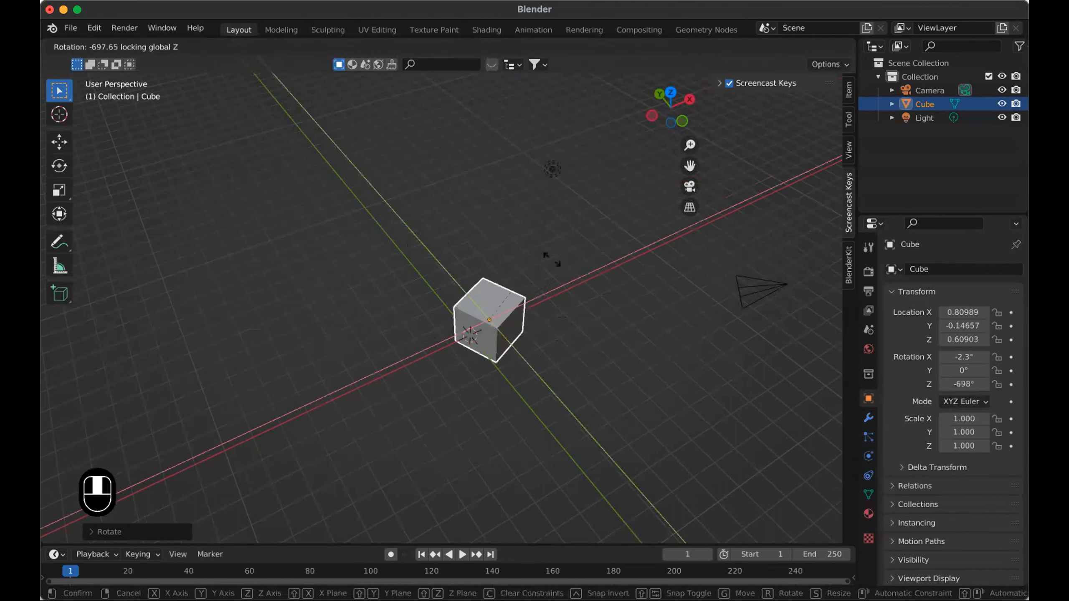
key("Escape")
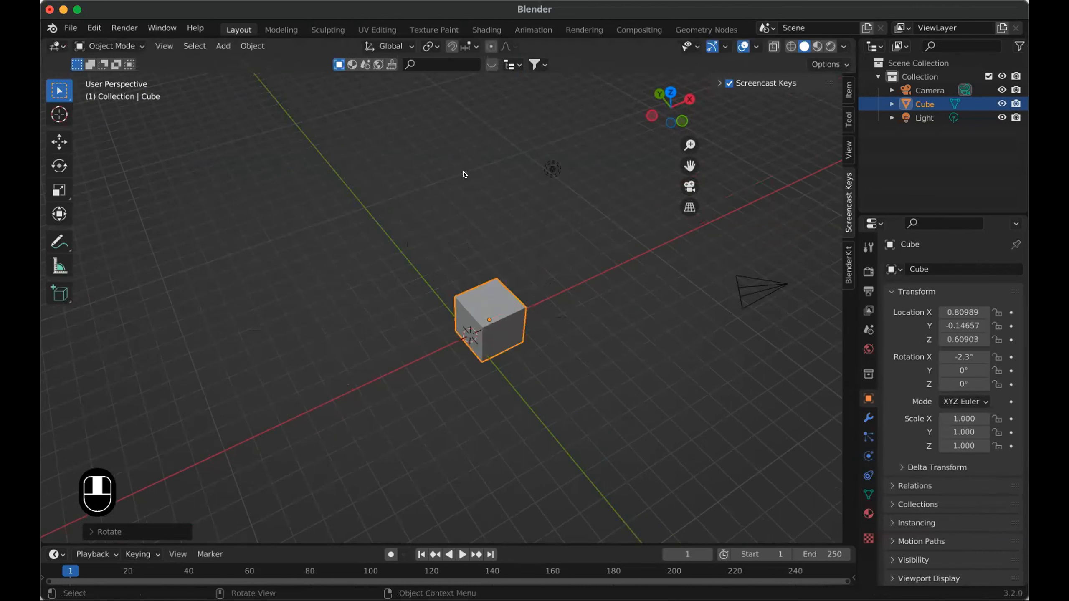
- Try scaling the cube uniformly, and try scaling it along the Y axis only
middle_click_drag(485, 91, 473, 92)
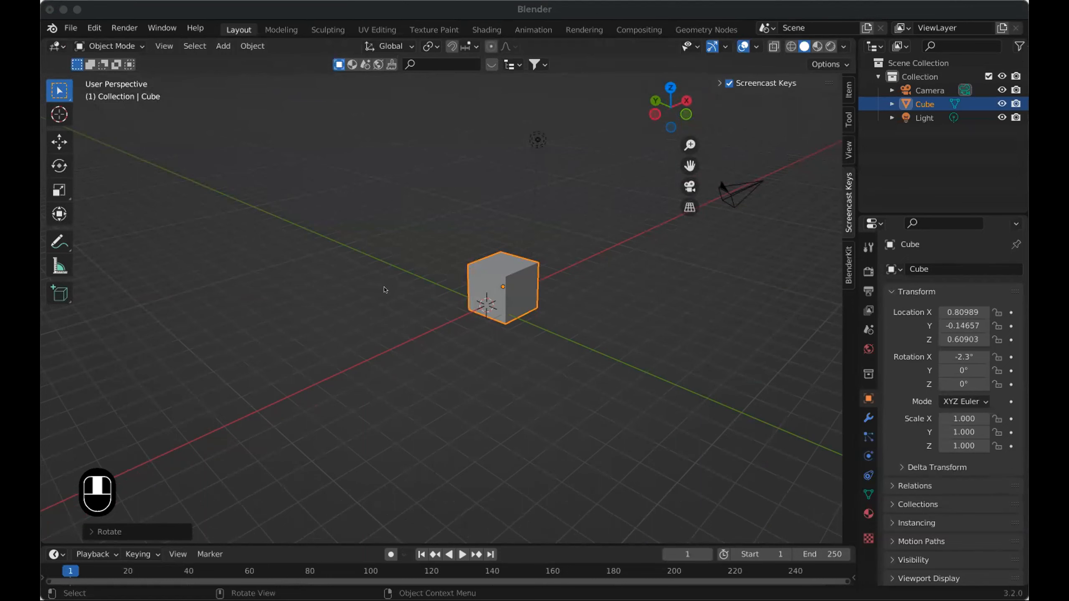
middle_click_drag(405, 259, 385, 237)
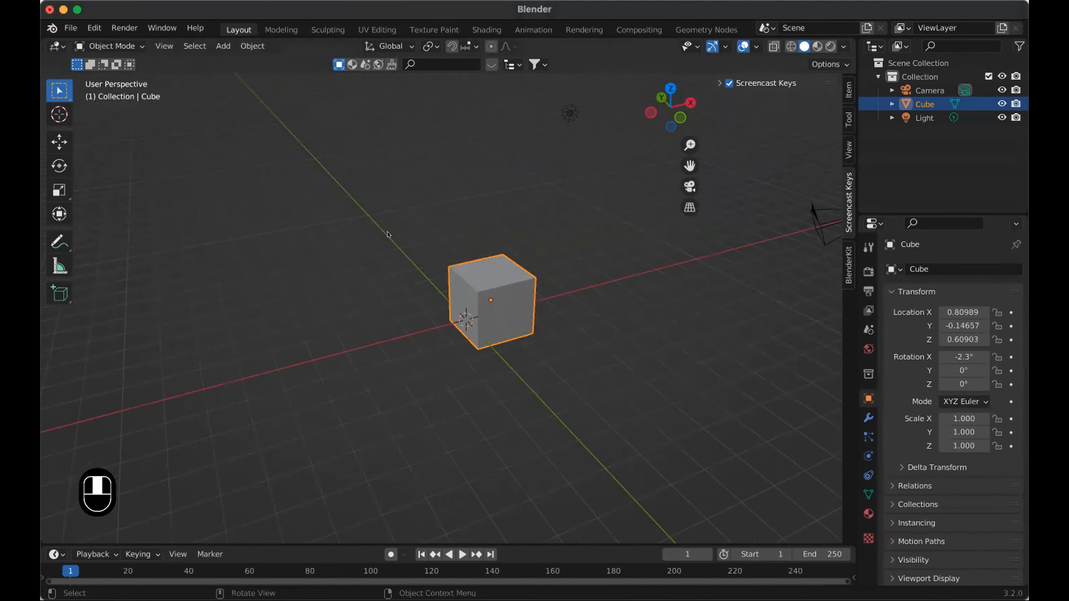
middle_click_drag(465, 218, 503, 240)
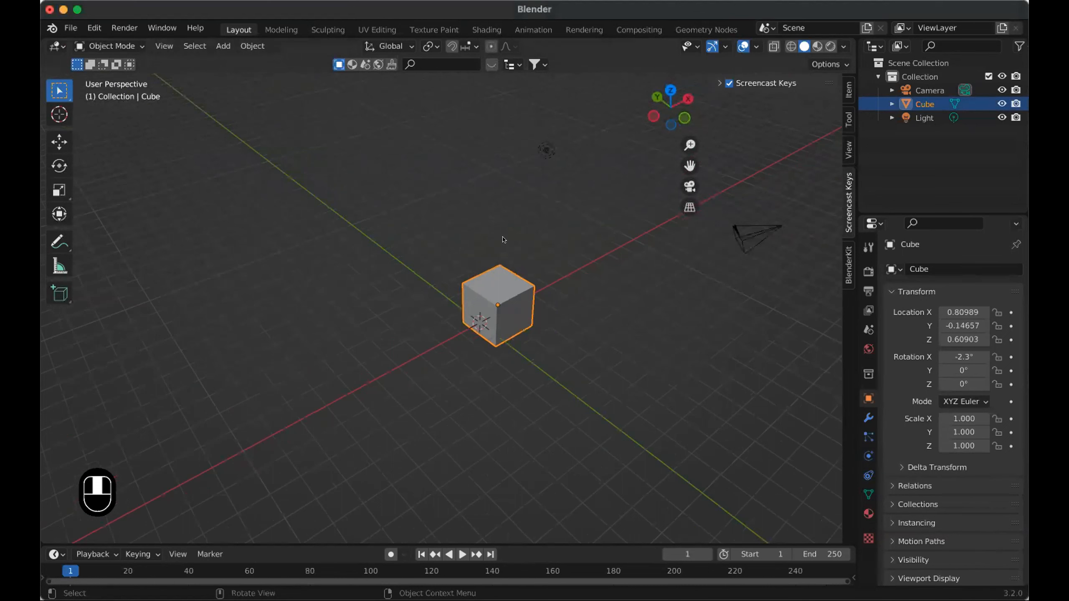
key("s")
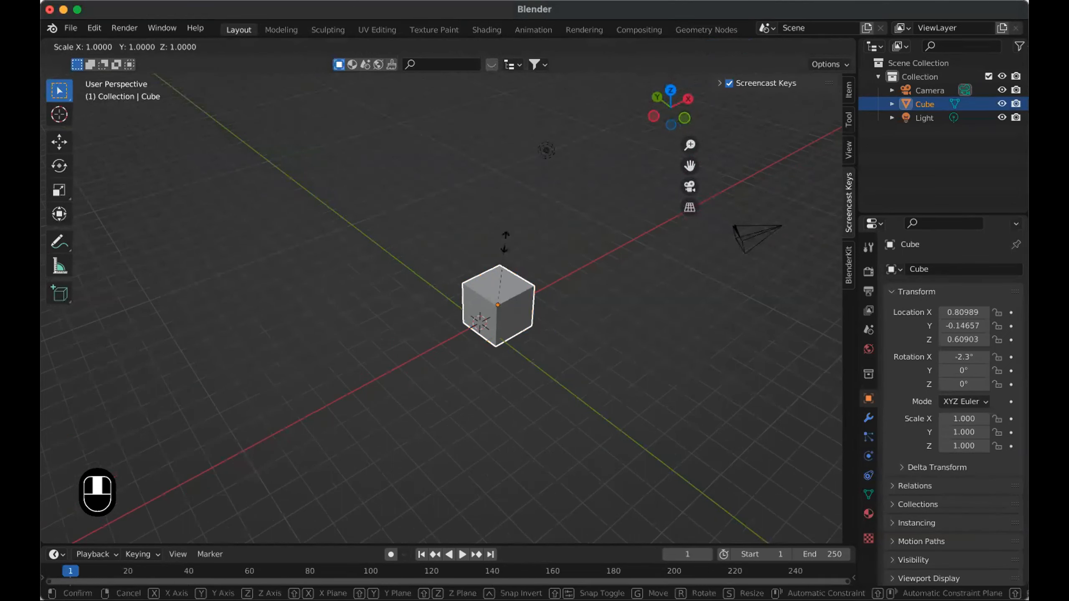
right_click(494, 246)
key("s")
key("y")
key("Escape")
- Try stretching the cube along the global Z axis to a scale of about 1.65
middle_click_drag(453, 195, 503, 160)
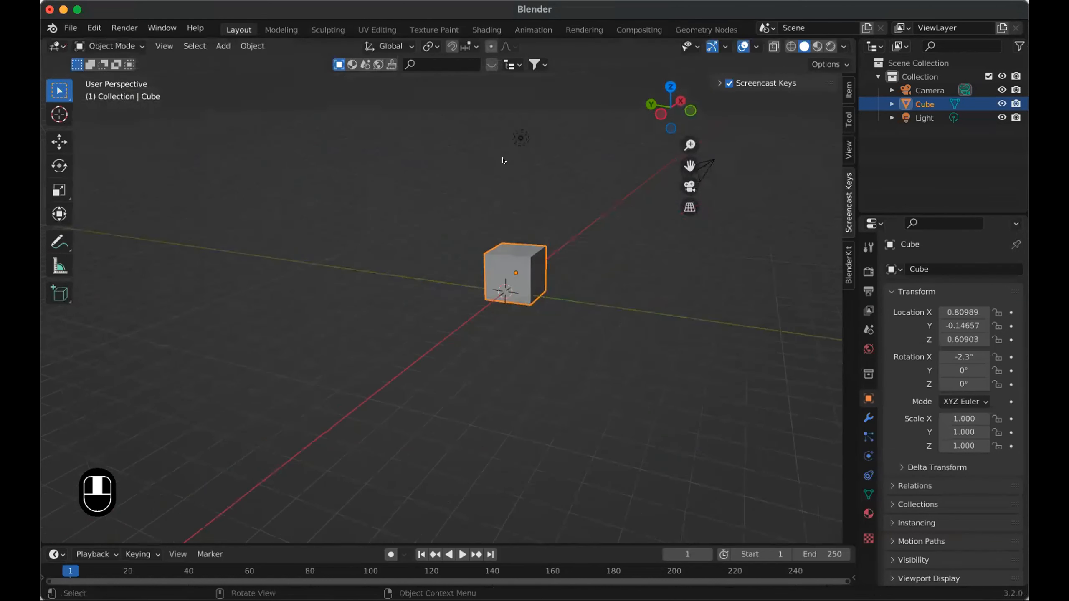
key("s")
key("z")
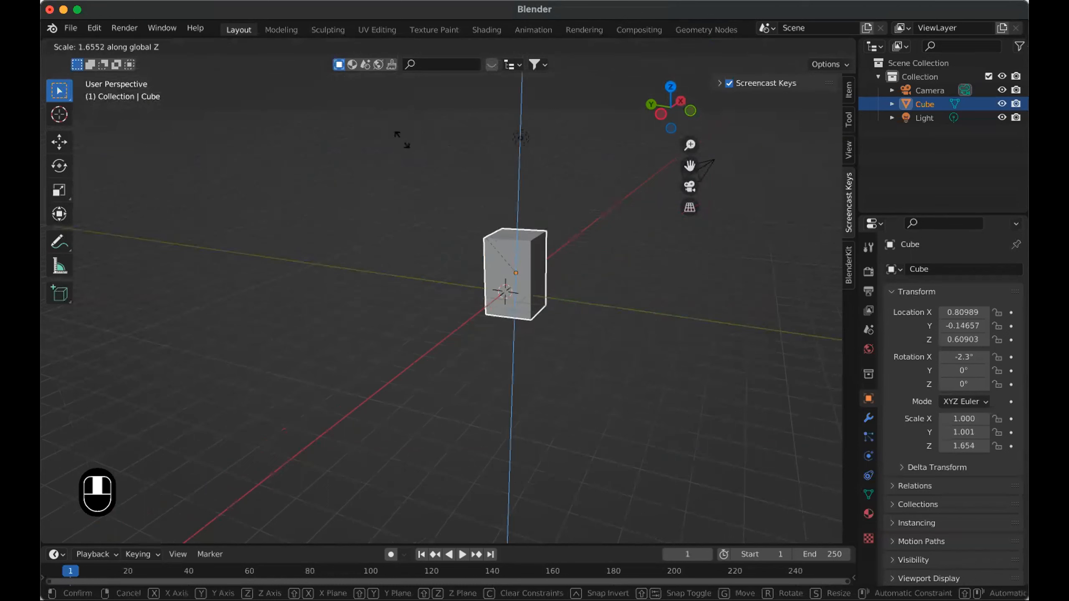
key("Escape")
middle_click_drag(462, 206, 440, 250)
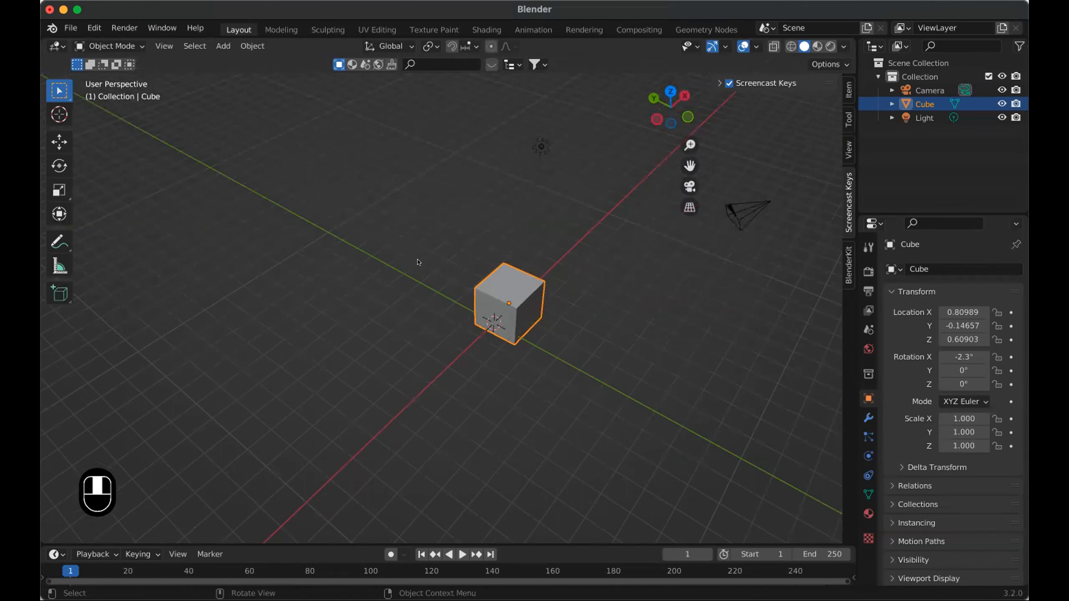
key("s")
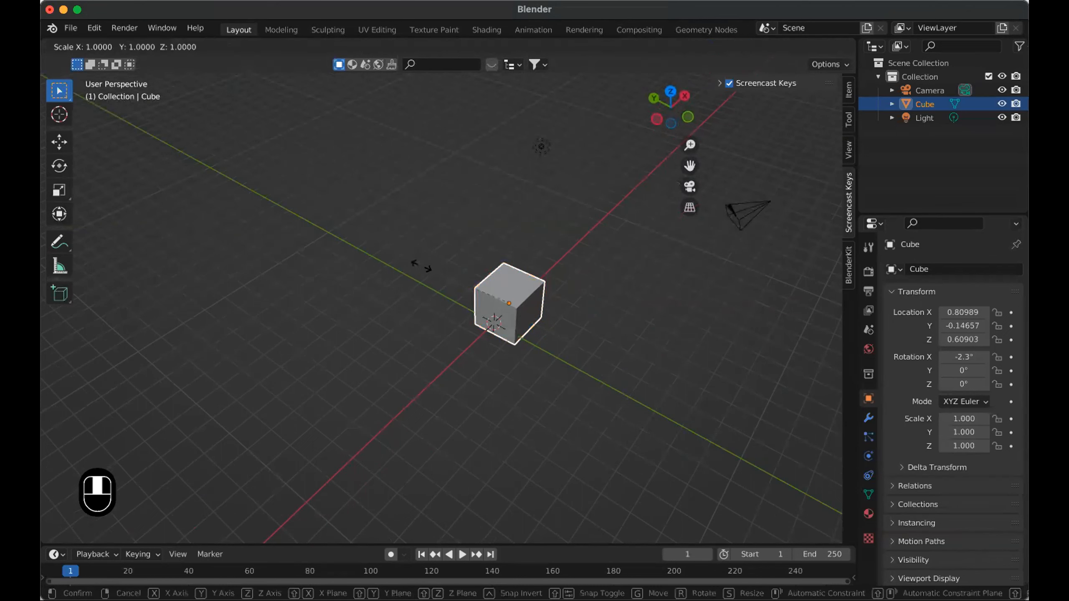
key("shift")
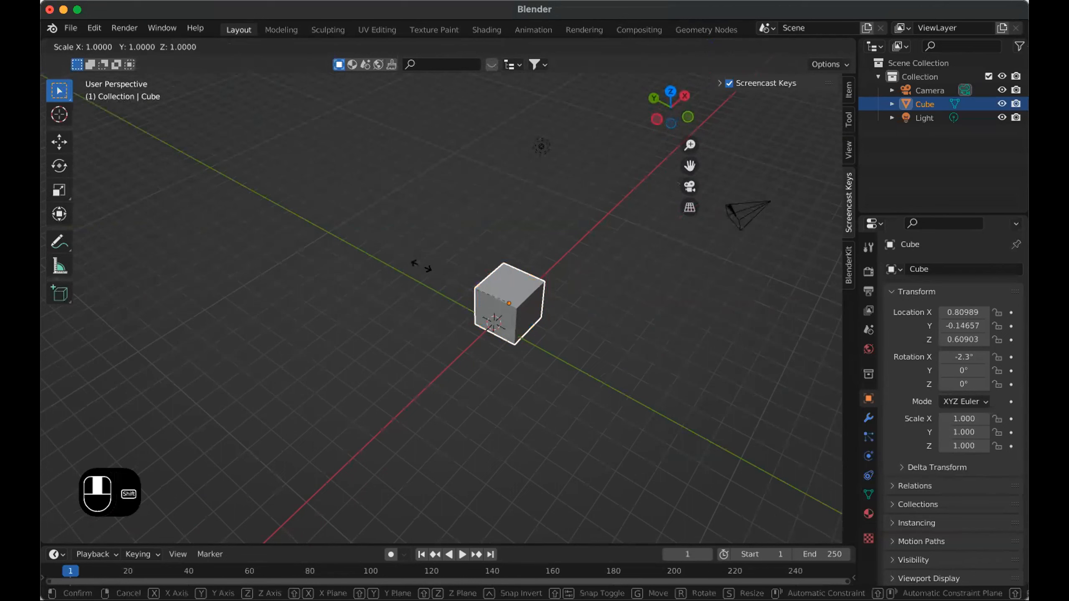
left_click(421, 265)
middle_click_drag(443, 249, 449, 246)
scroll(438, 207, "up", 2)
scroll(441, 246, "down", 1)
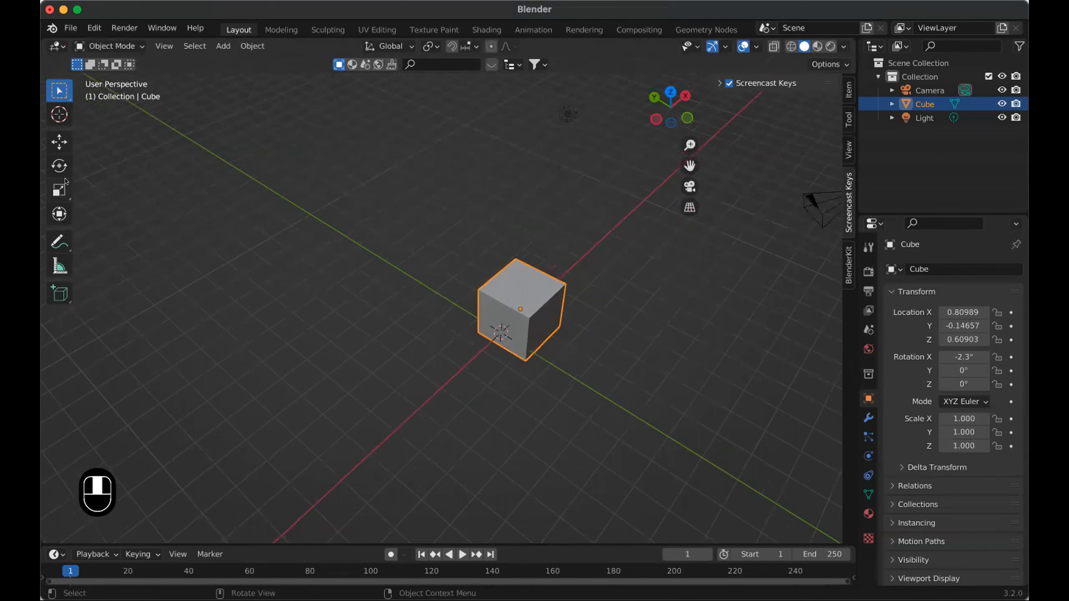
key("s")
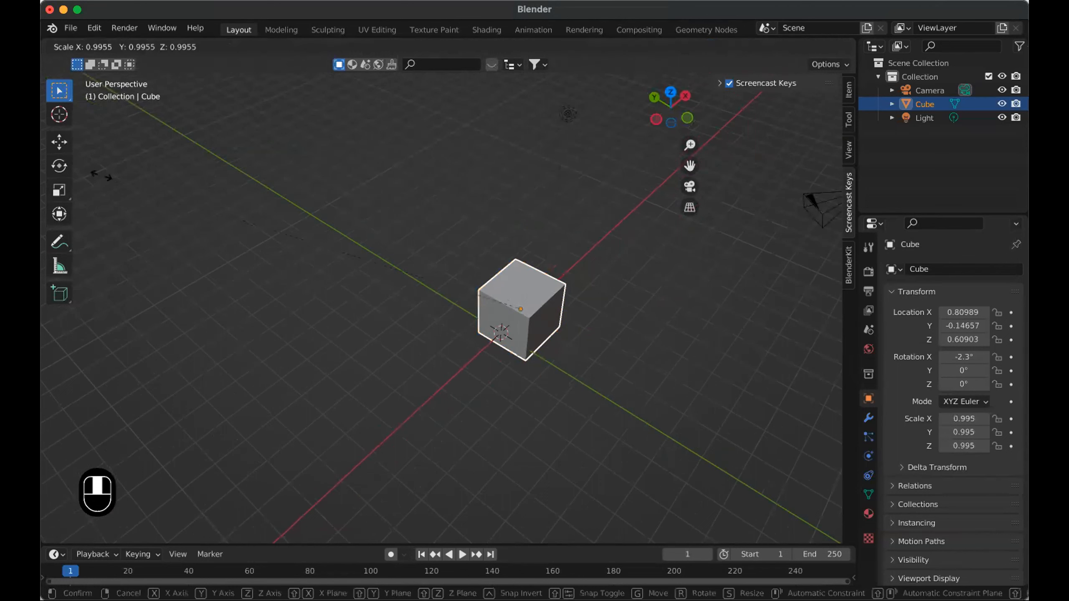
right_click(101, 175)
- Try scaling the cube twice with the global Z axis locked, so that only X and Y change
key("s")
key("shift+z")
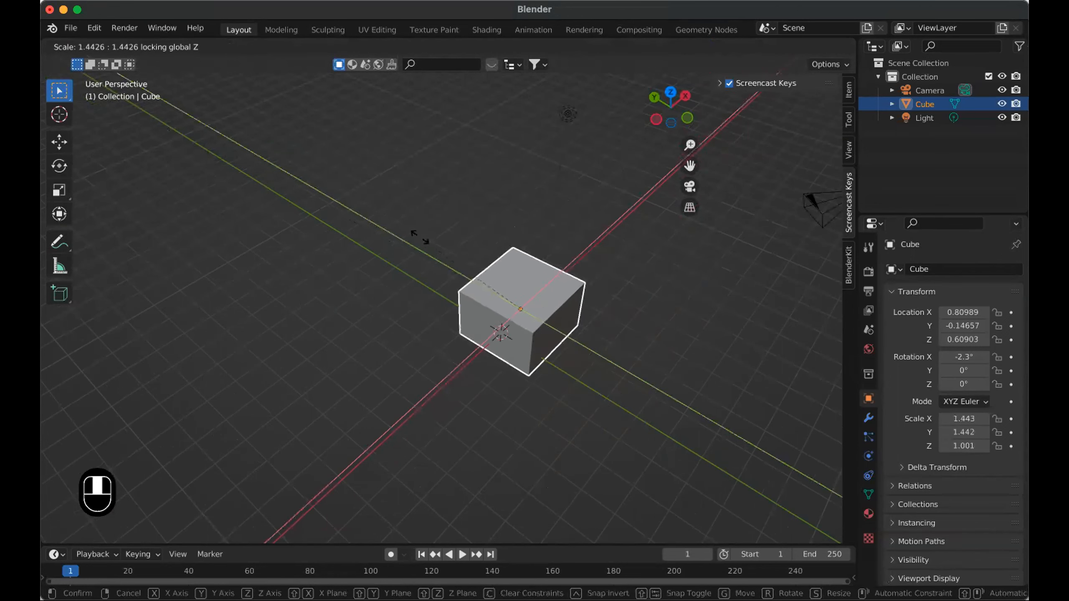
right_click(255, 157)
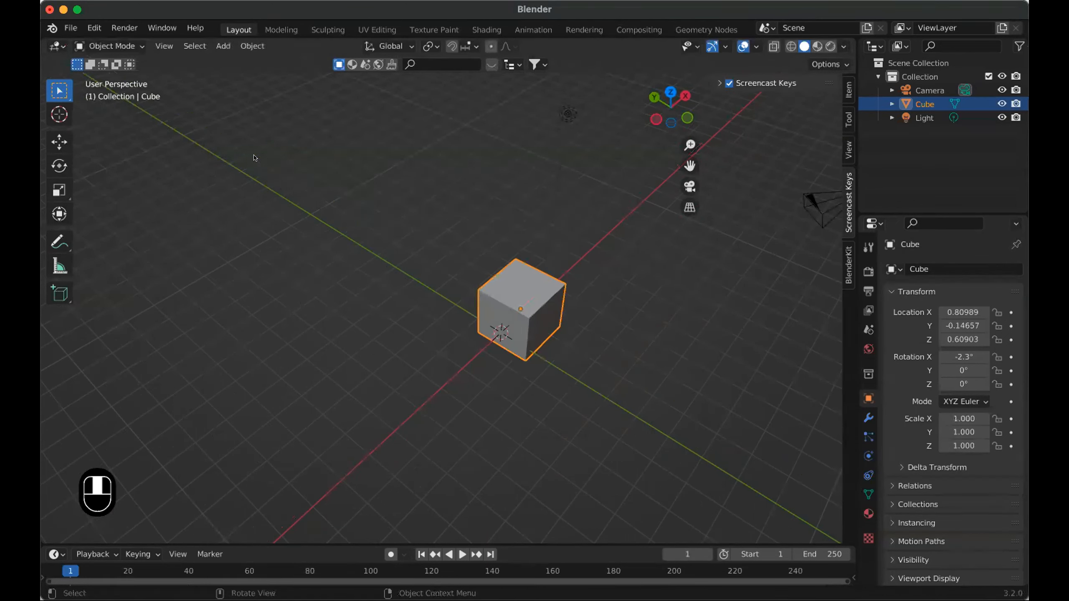
key("s")
key("shift+z")
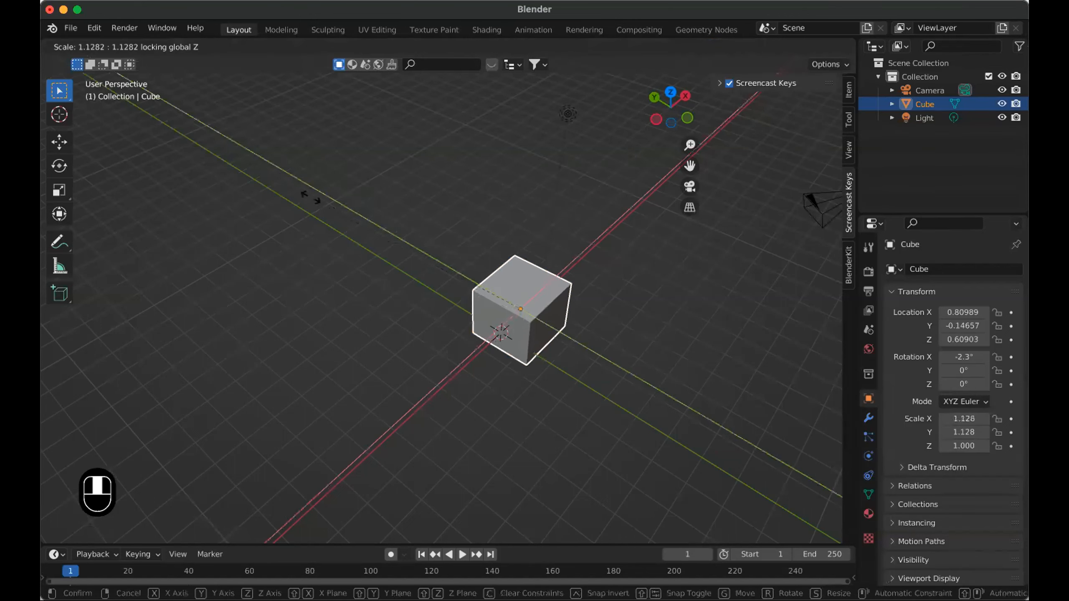
right_click(627, 425)
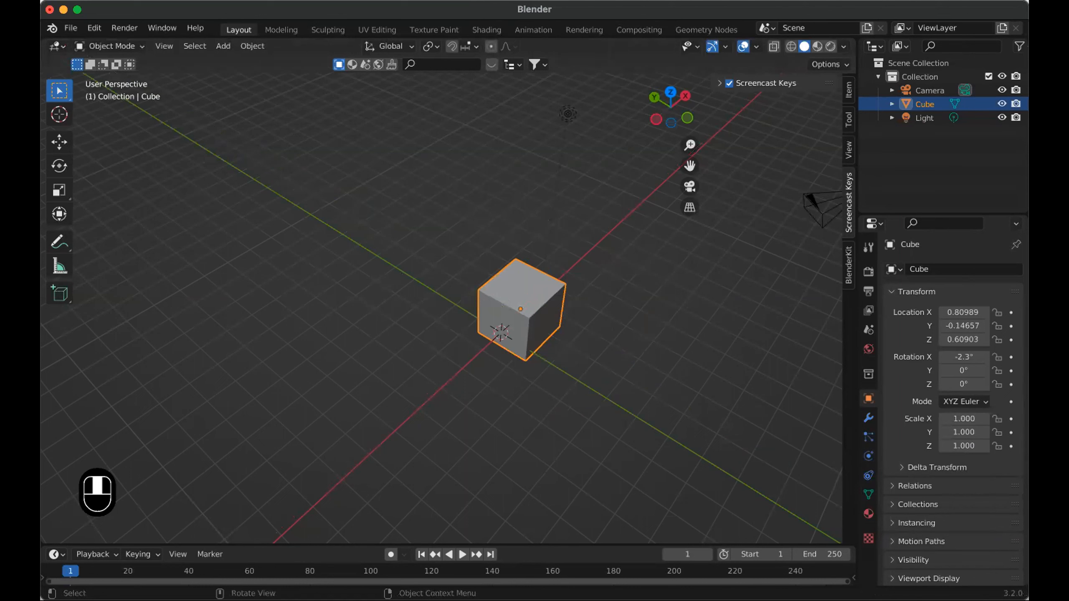
left_click(343, 381)
scroll(365, 347, "down", 1)
scroll(420, 365, "up", 2)
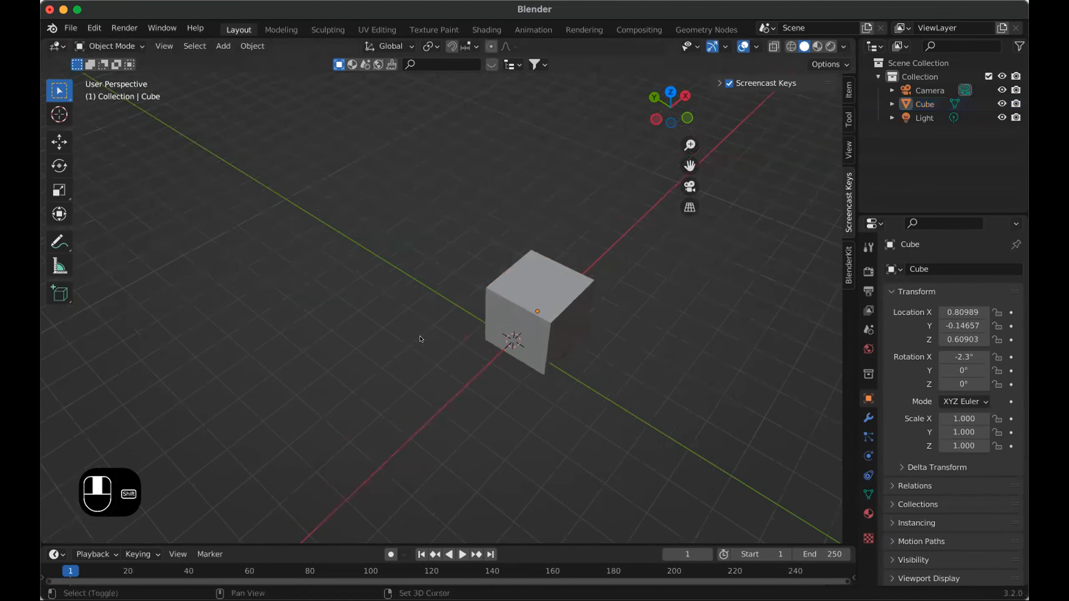
key("shift+a")
left_click(382, 240)
key("shift+a")
mouse_move(382, 247)
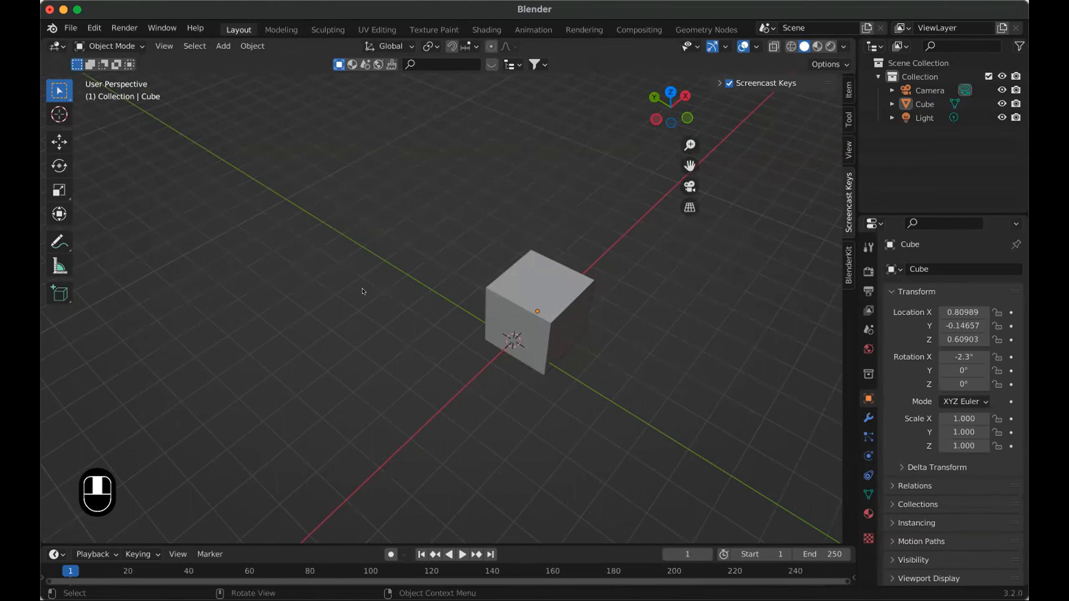
- Select the cube in the viewport and delete it from the scene
scroll(364, 291, "down", 5)
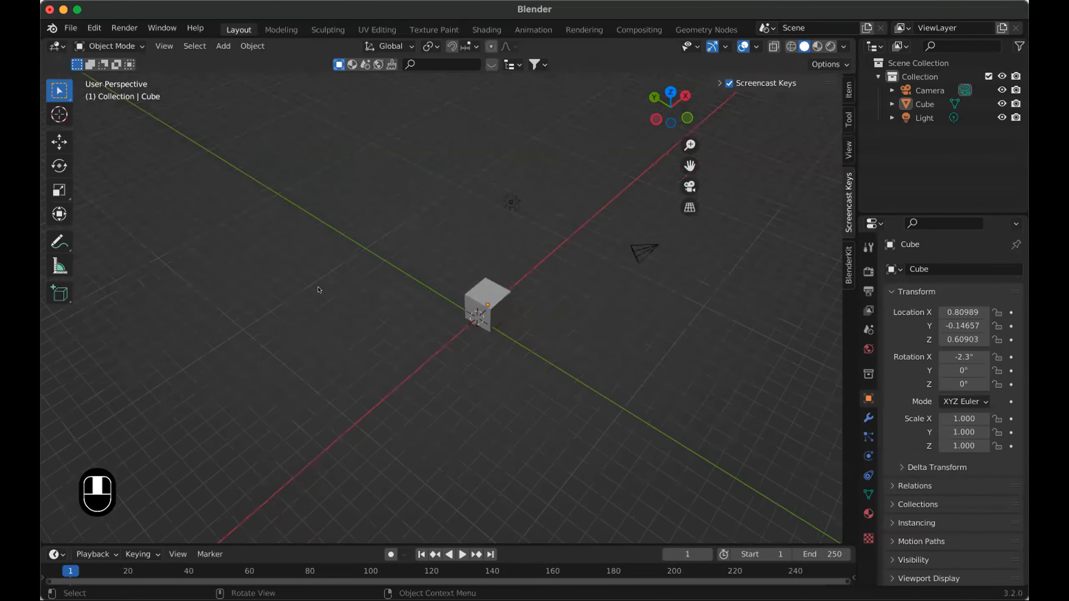
scroll(416, 259, "up", 2)
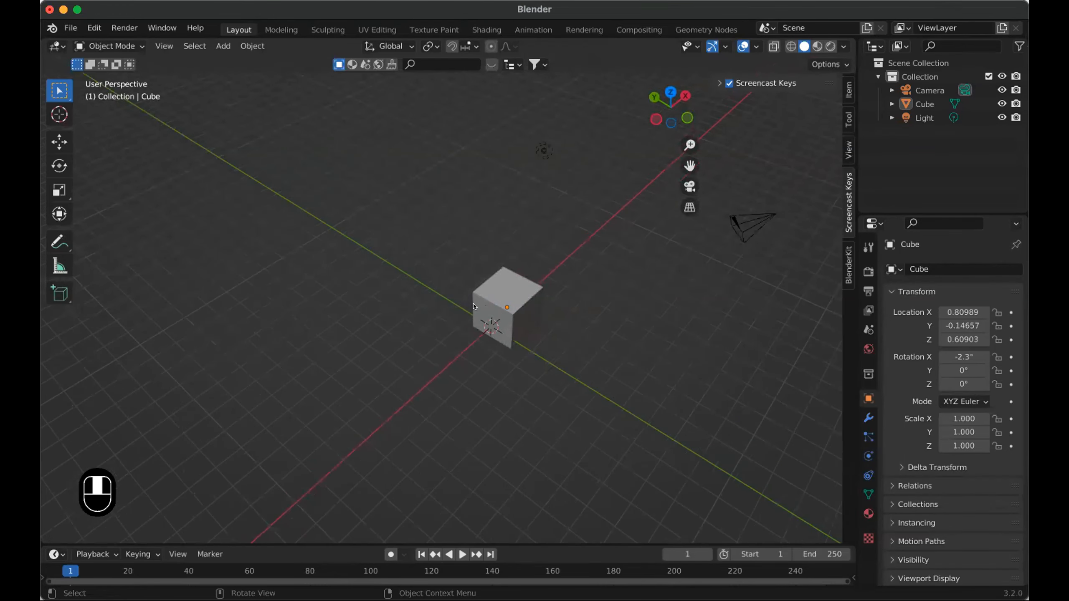
left_click(484, 333)
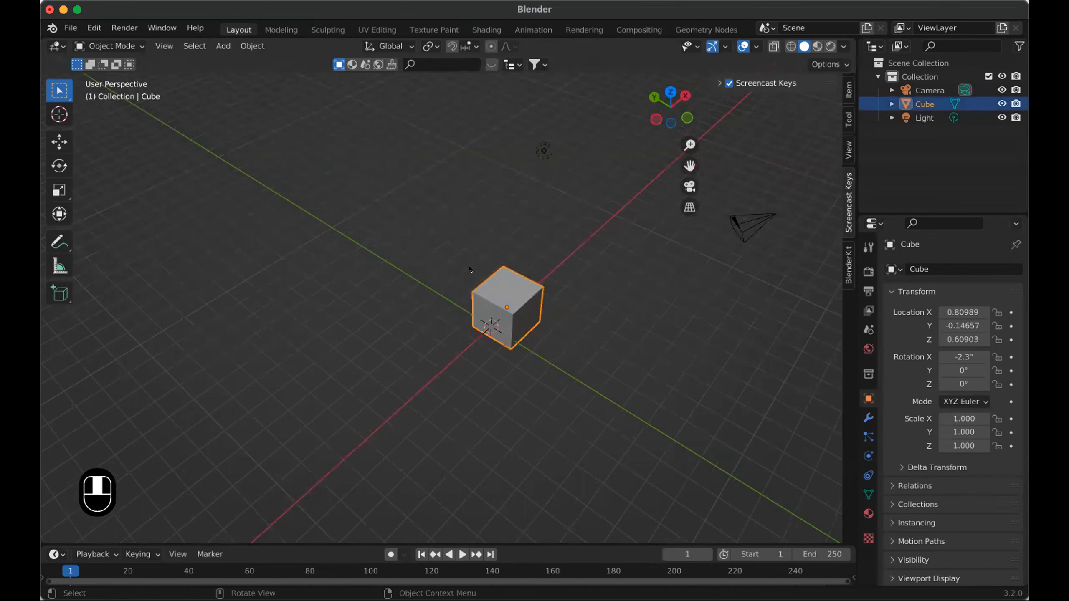
key("x")
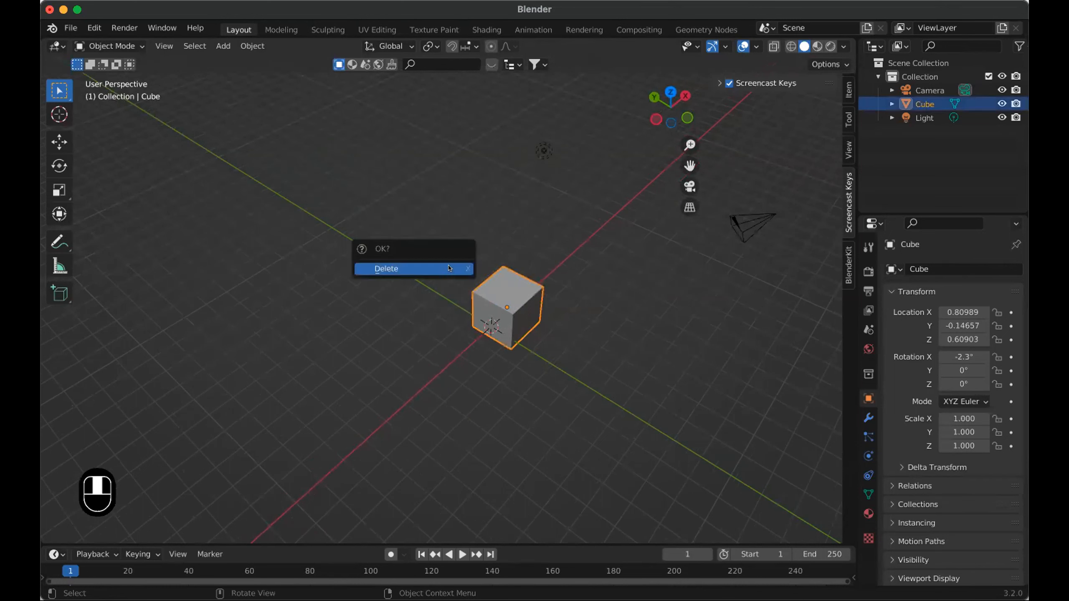
left_click(448, 267)
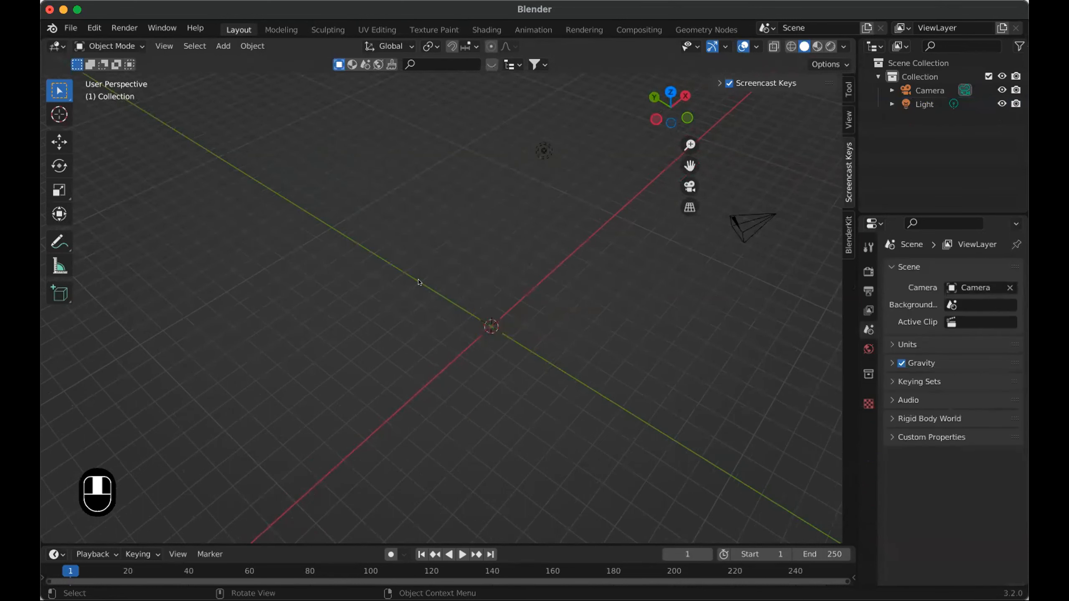
- Add a UV sphere at the world origin and try moving it along the global X axis
key("shift+a")
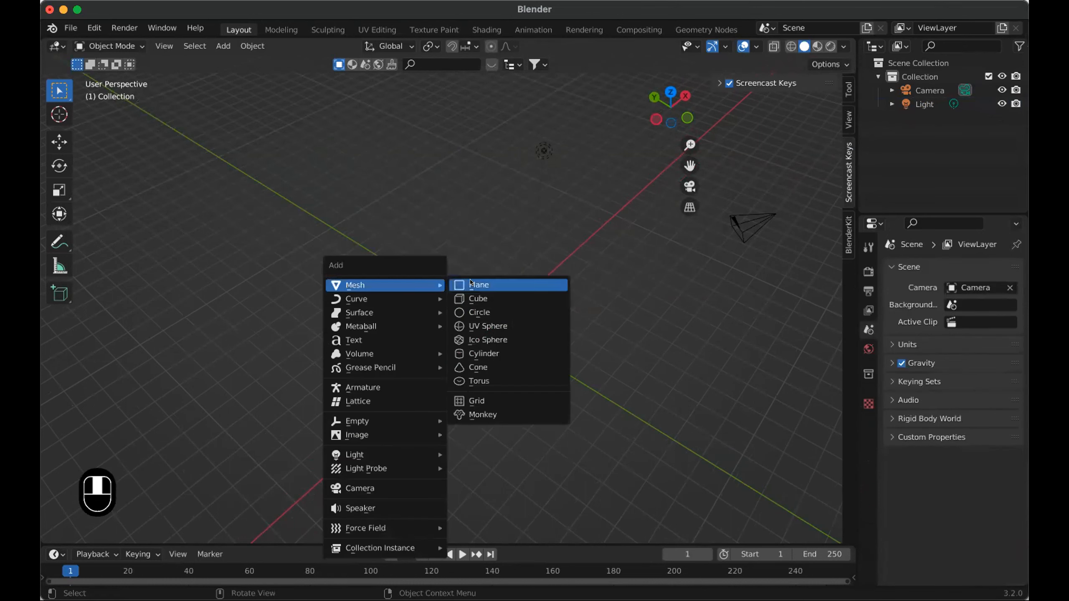
left_click(484, 326)
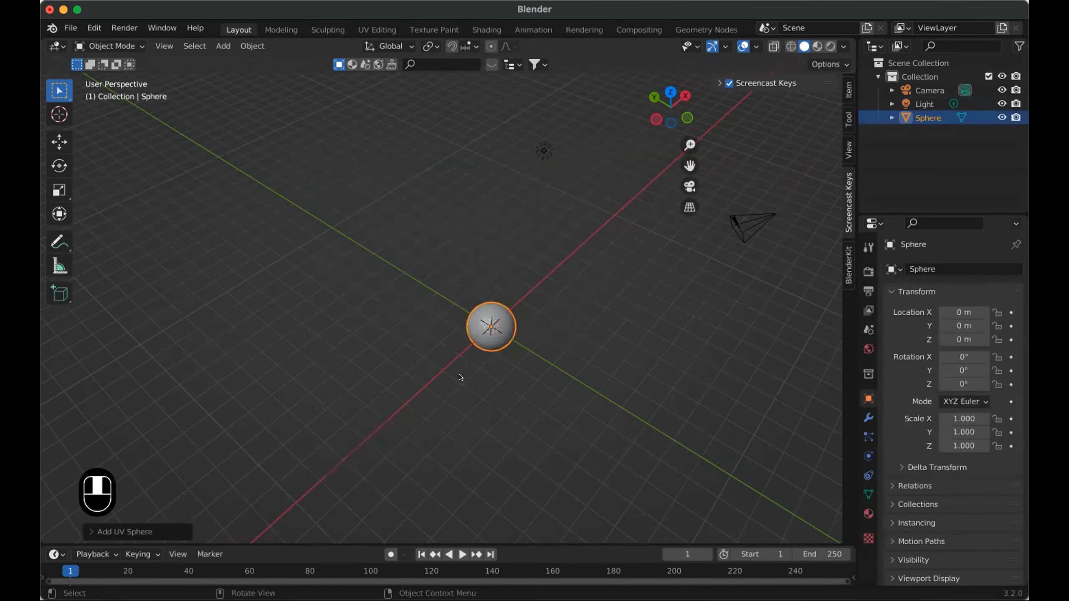
scroll(484, 348, "down", 2)
key("g")
key("x")
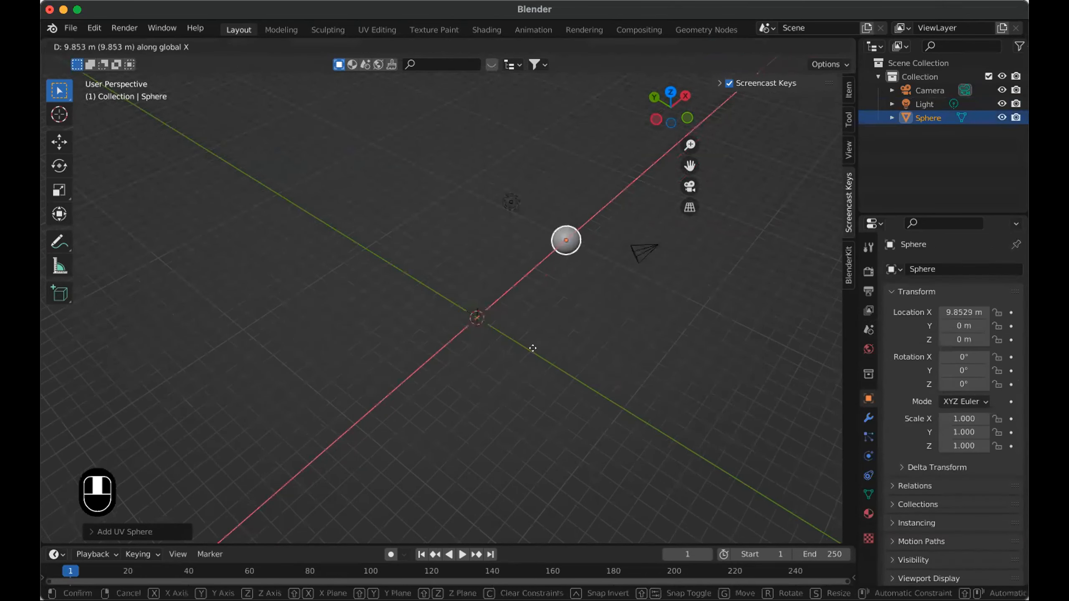
right_click(560, 327)
- Move the sphere along the global Y axis to a Y location of about -1.56 m
key("g")
key("y")
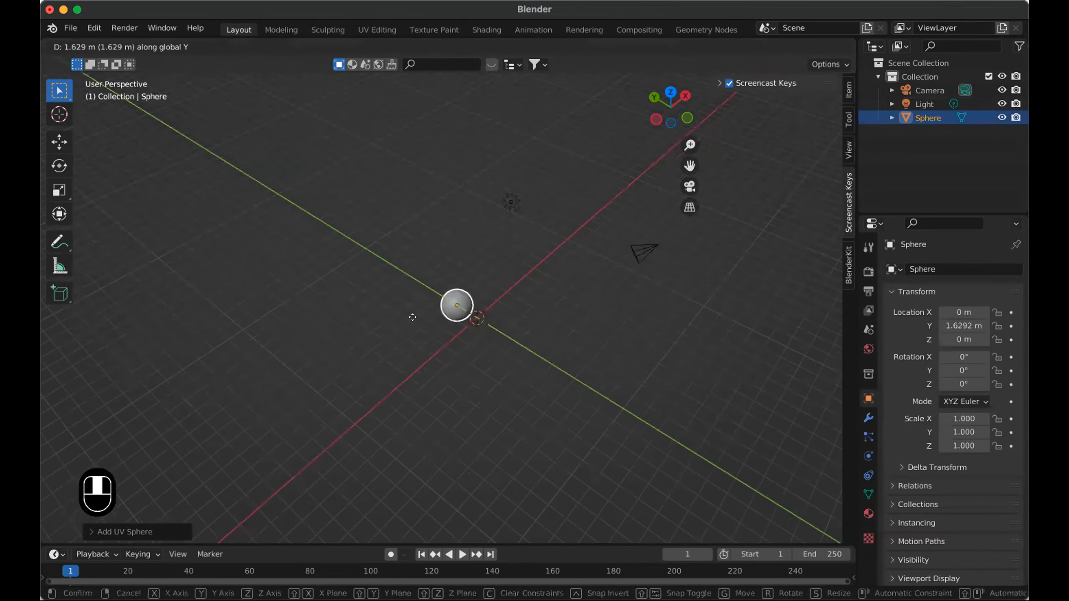
left_click(450, 358)
scroll(393, 307, "up", 1)
middle_click_drag(393, 308, 394, 304)
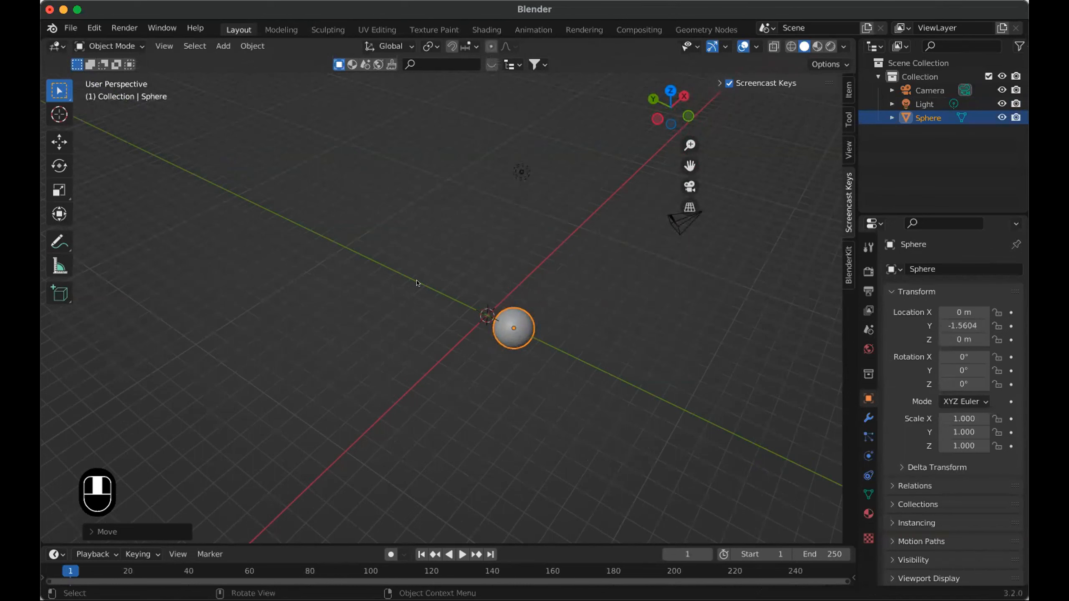
- Move the sphere back toward the origin along the global Y axis, to a Y location of about -0.10 m
key("g")
key("x")
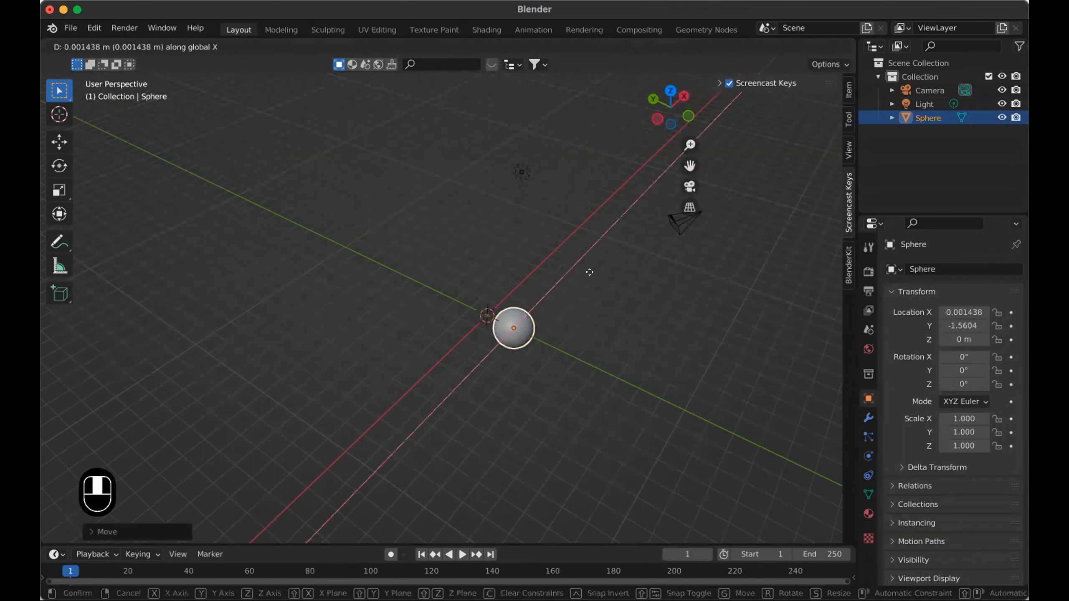
key("y")
left_click(574, 255)
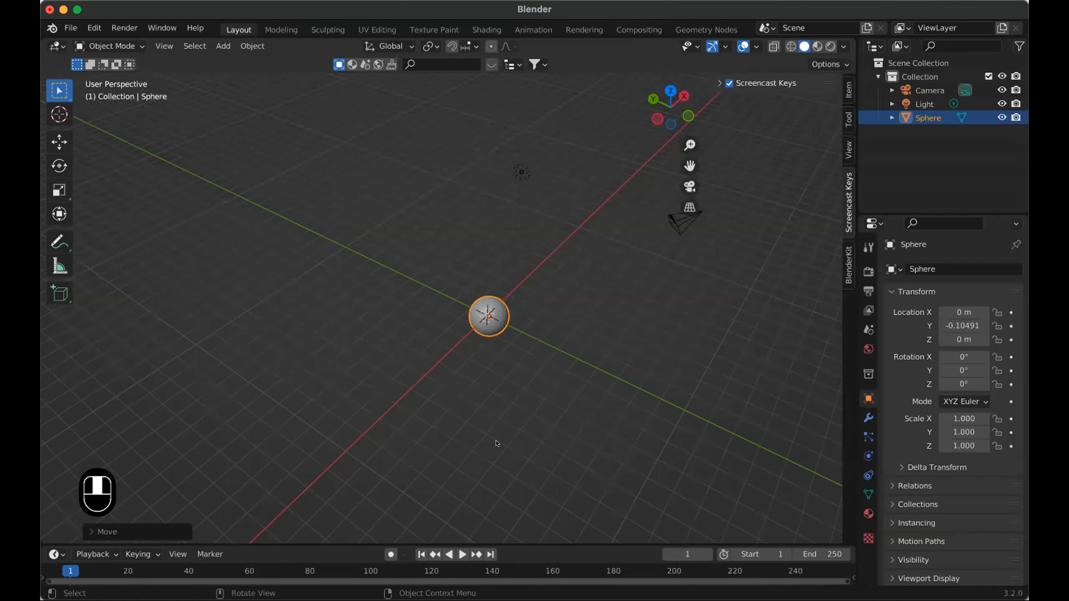
- Move the sphere along the X axis with the Move tool, to an X location of about -0.12 m
left_click(59, 142)
left_click_drag(510, 290, 500, 295)
left_click(48, 96)
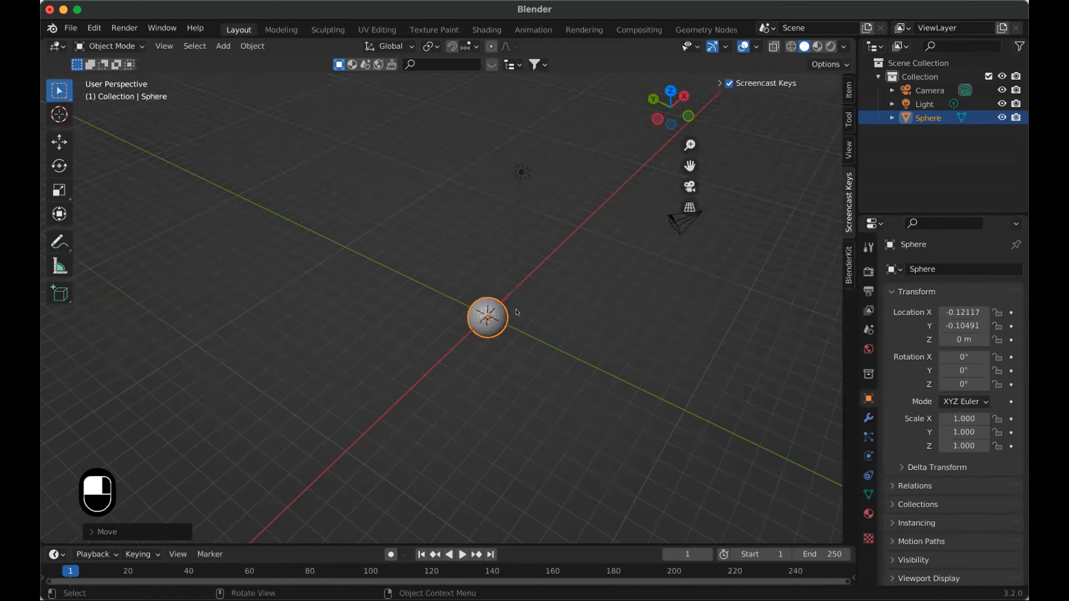
- Try moving the sphere freely in the viewport without any axis constraint
key("g")
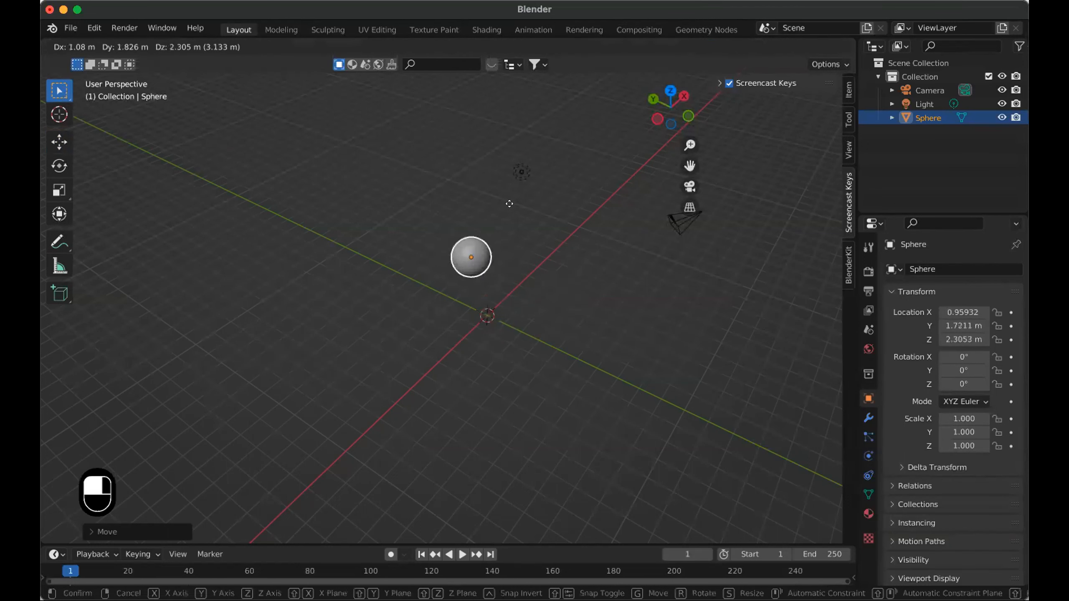
key("Escape")
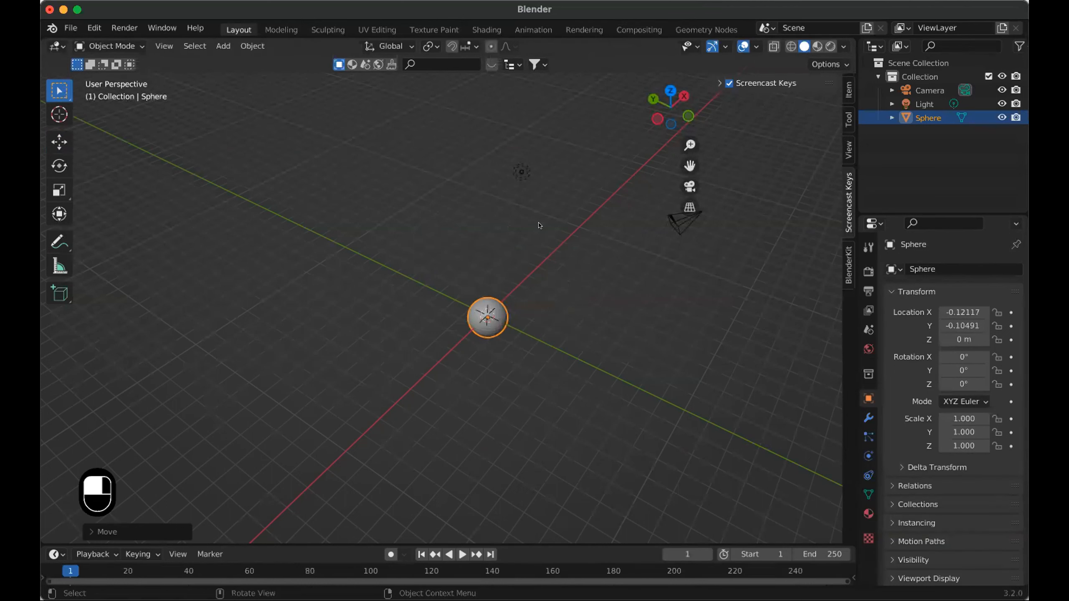
middle_click_drag(539, 233, 530, 246)
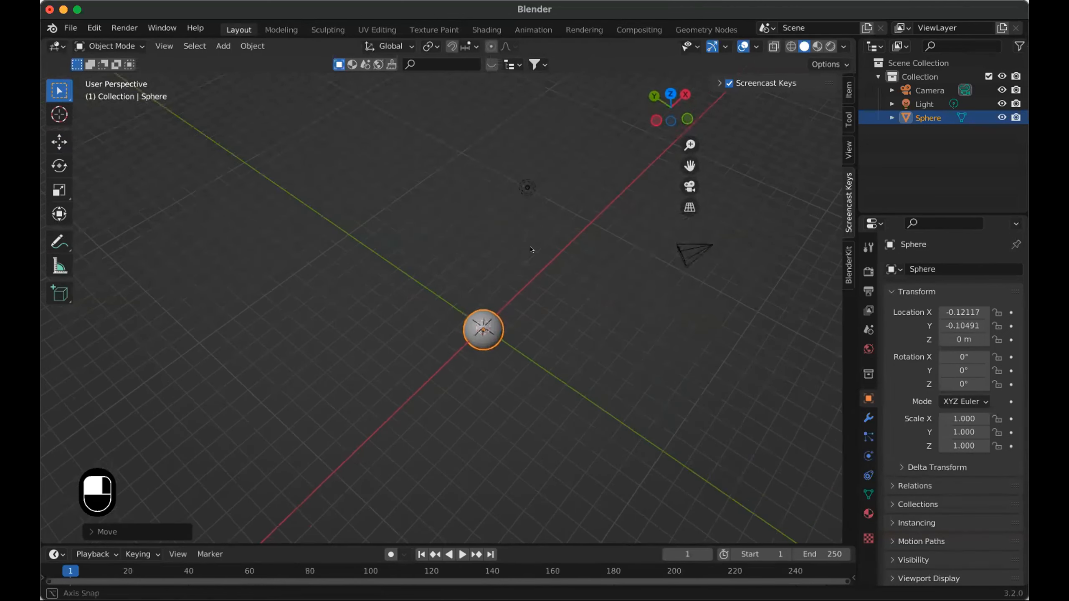
scroll(529, 246, "up", 6)
scroll(529, 238, "down", 3)
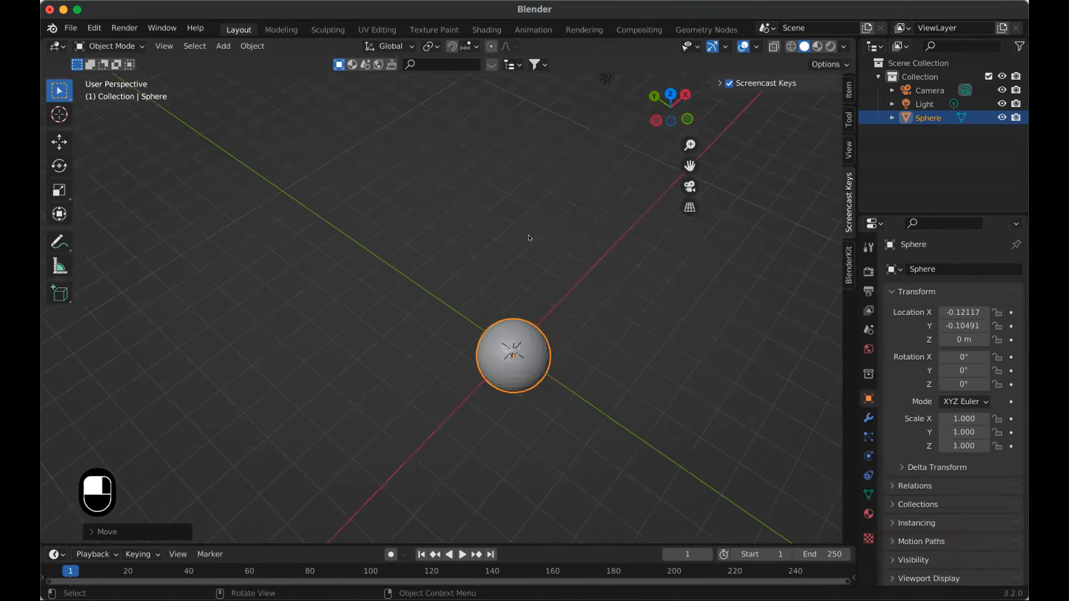
scroll(529, 238, "down", 2)
middle_click_drag(529, 227, 536, 184)
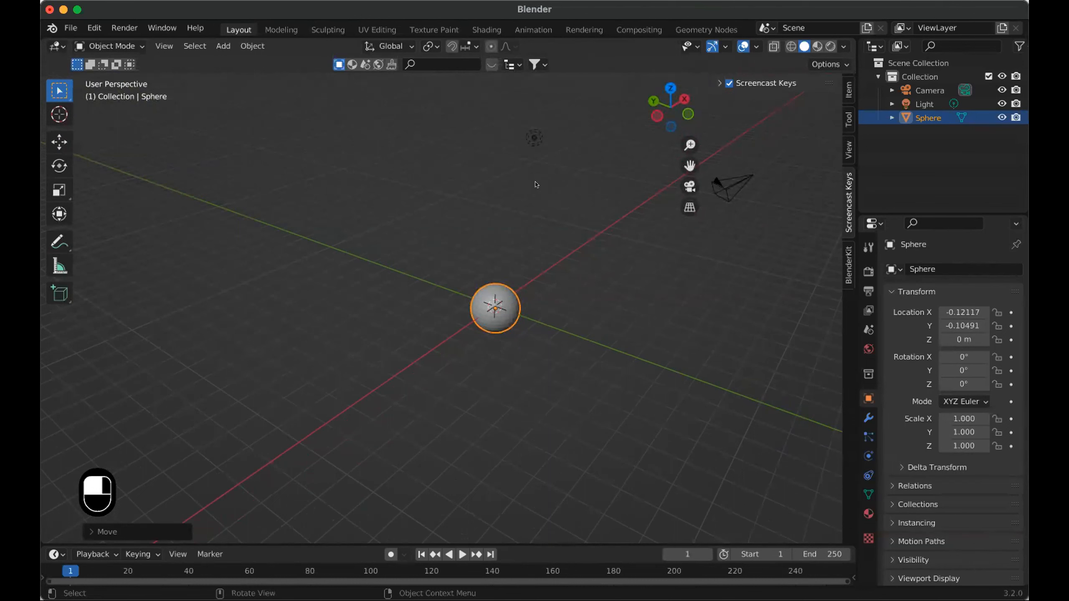
- Delete the sphere and add a new cube mesh at the world origin
key("x")
left_click(537, 189)
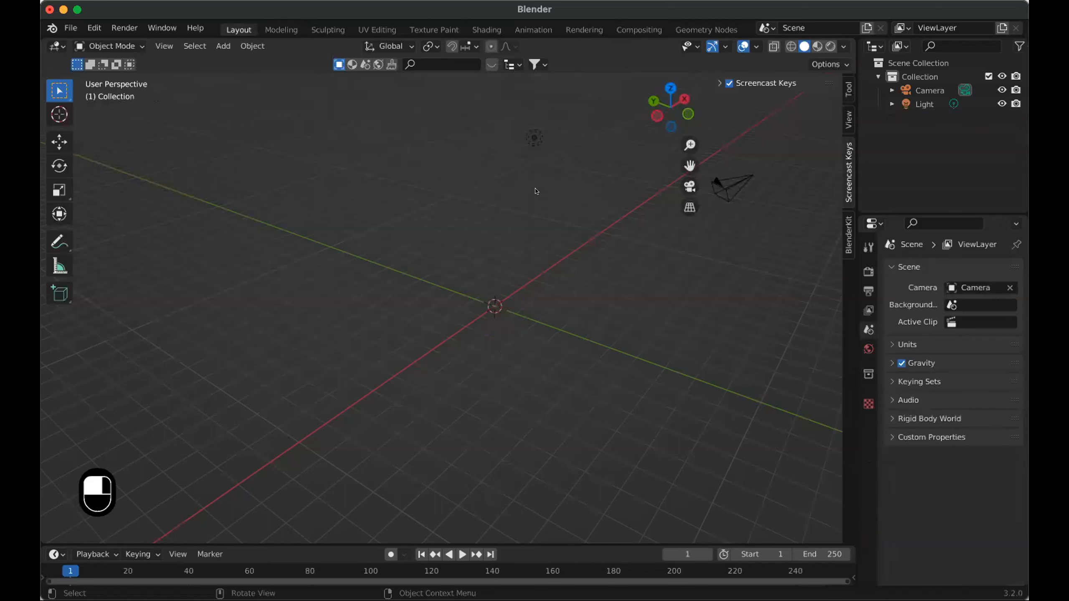
key("shift+a")
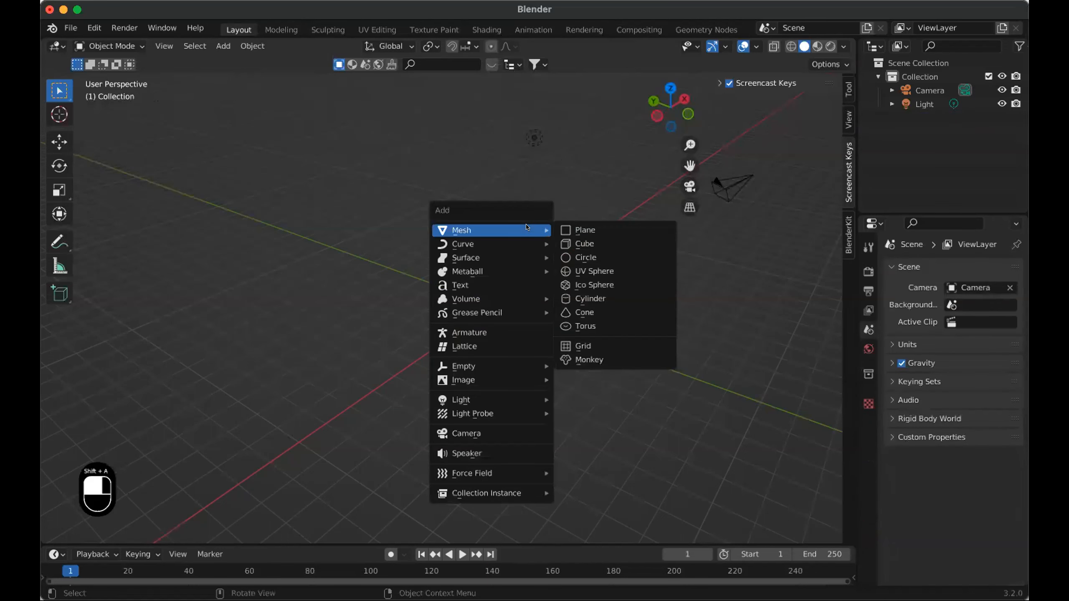
left_click(585, 243)
middle_click_drag(538, 303, 509, 295, "shift")
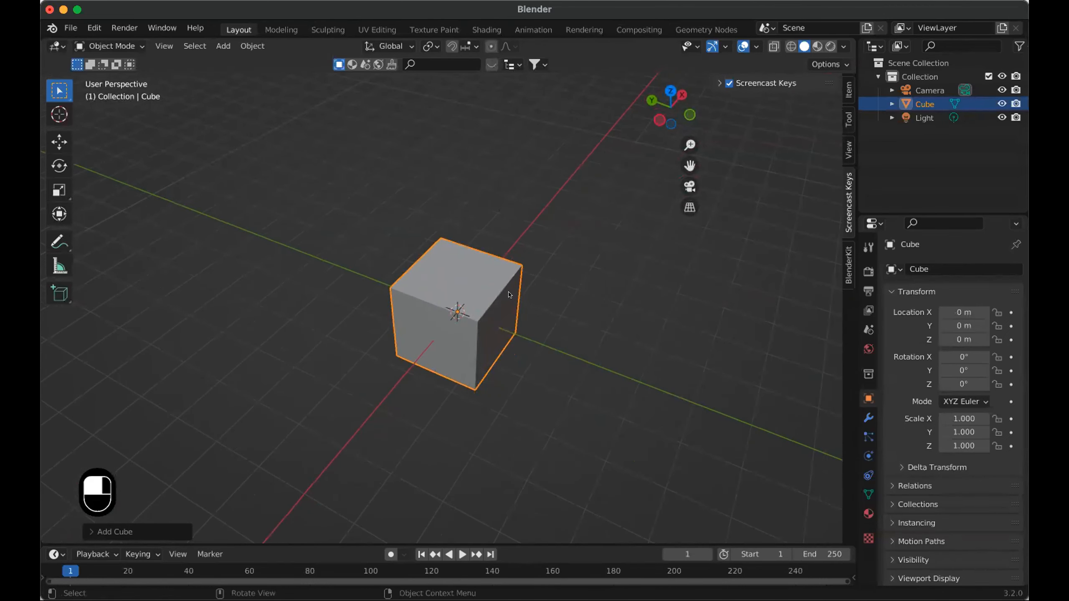
- Select the new cube and switch it to Edit Mode
left_click(542, 241)
left_click(499, 308)
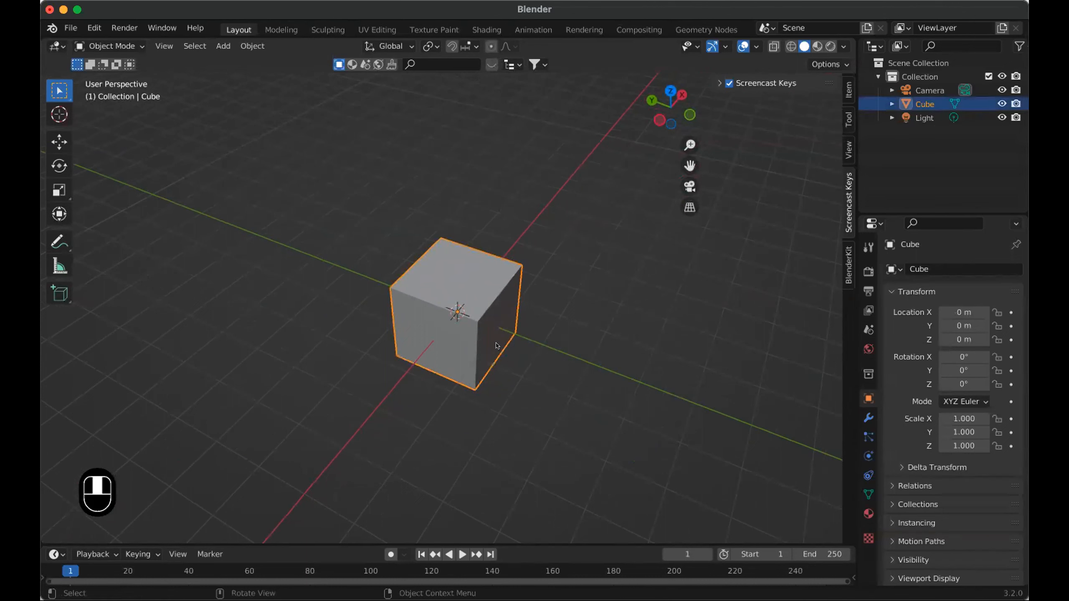
key("Tab")
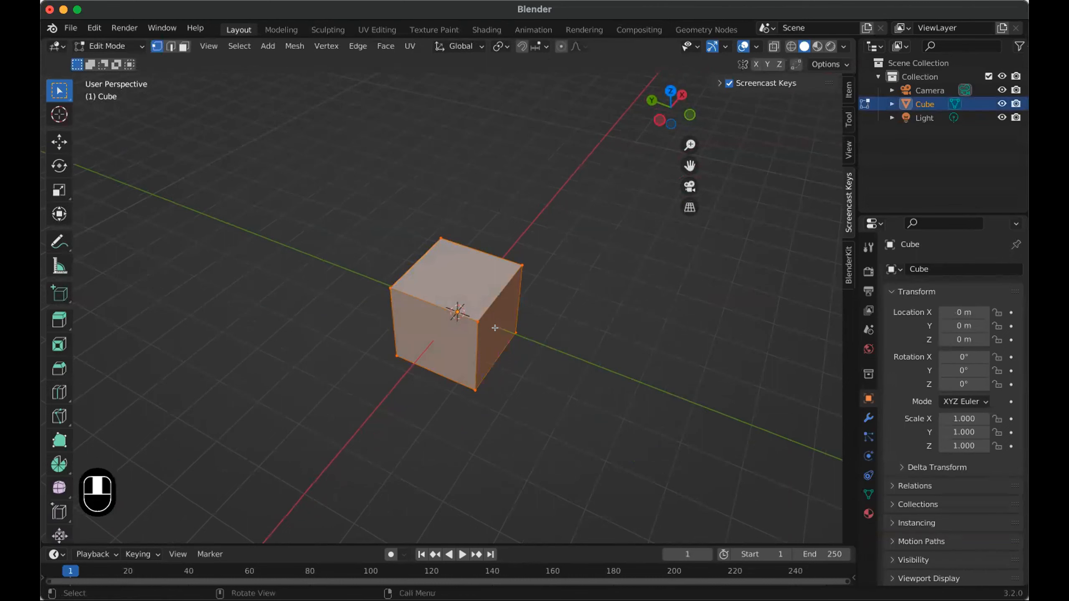
scroll(494, 327, "up", 3)
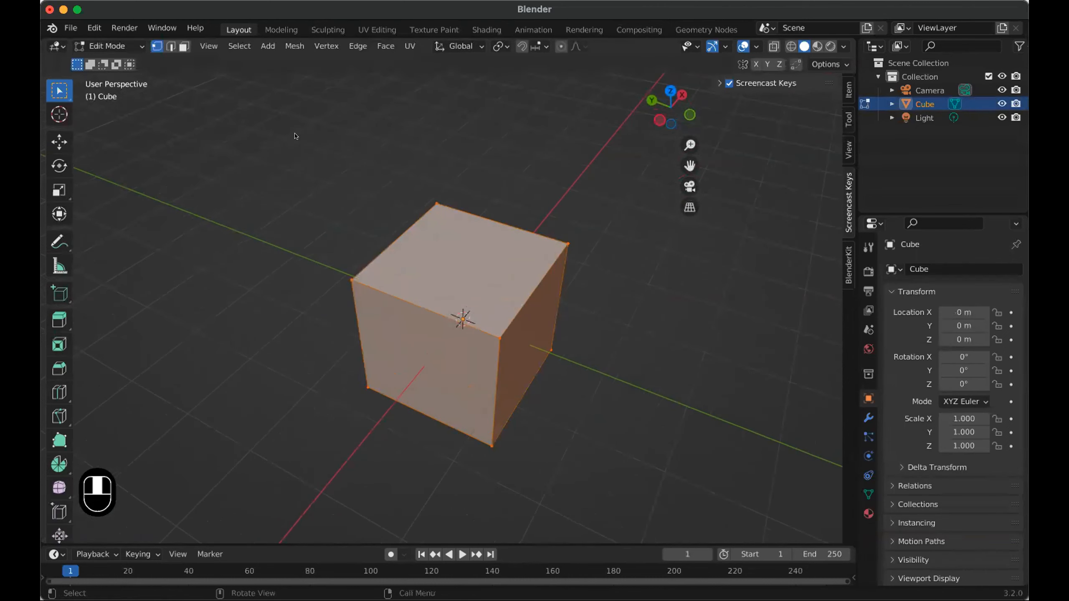
- Return to Object Mode and delete the cube
key("Tab")
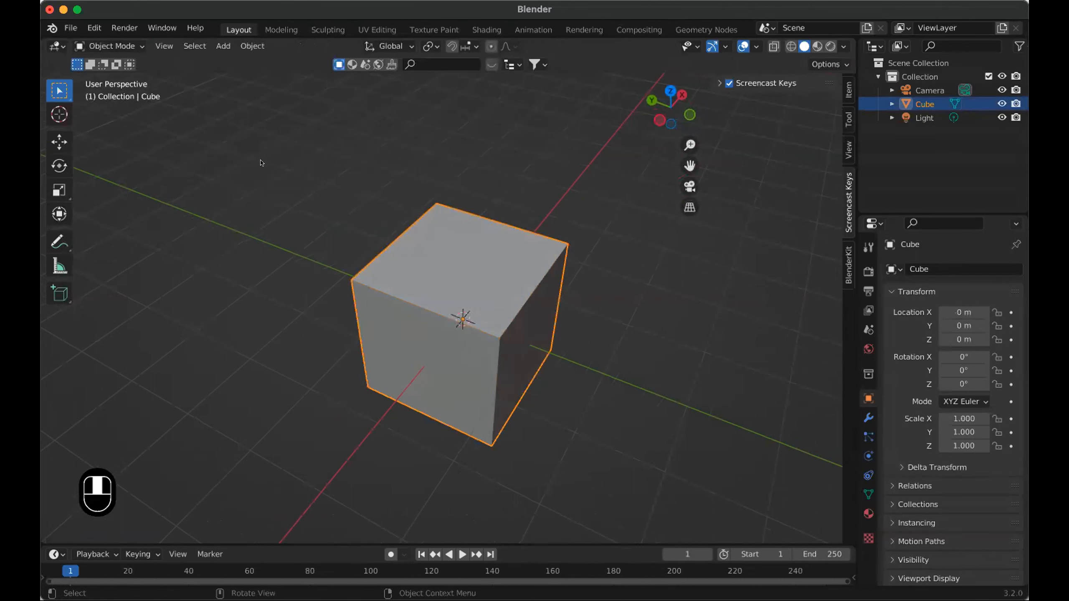
scroll(328, 198, "down", 1)
scroll(443, 234, "down", 3)
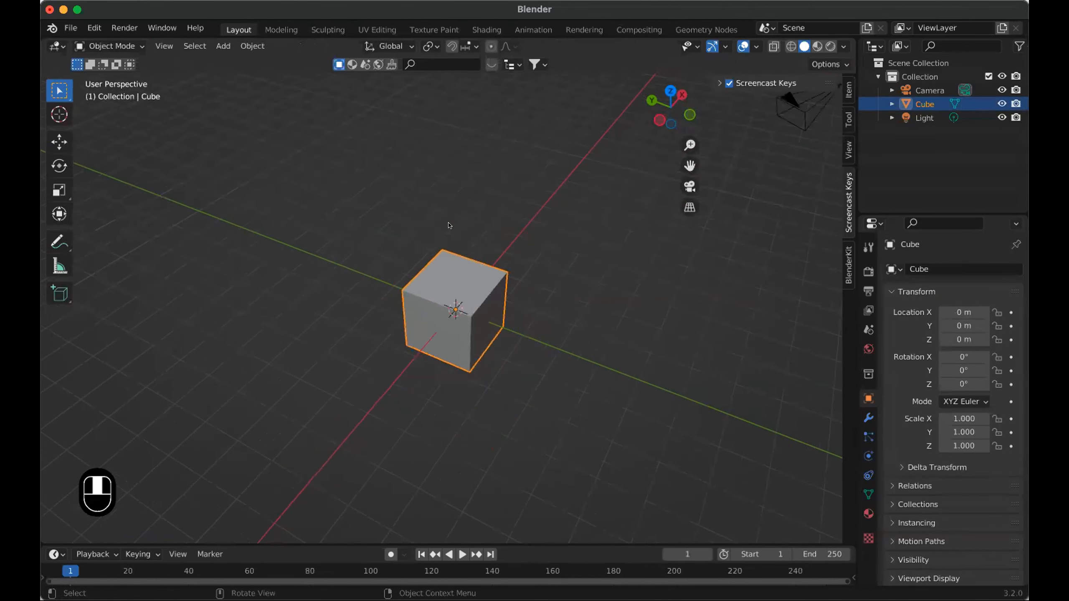
key("x")
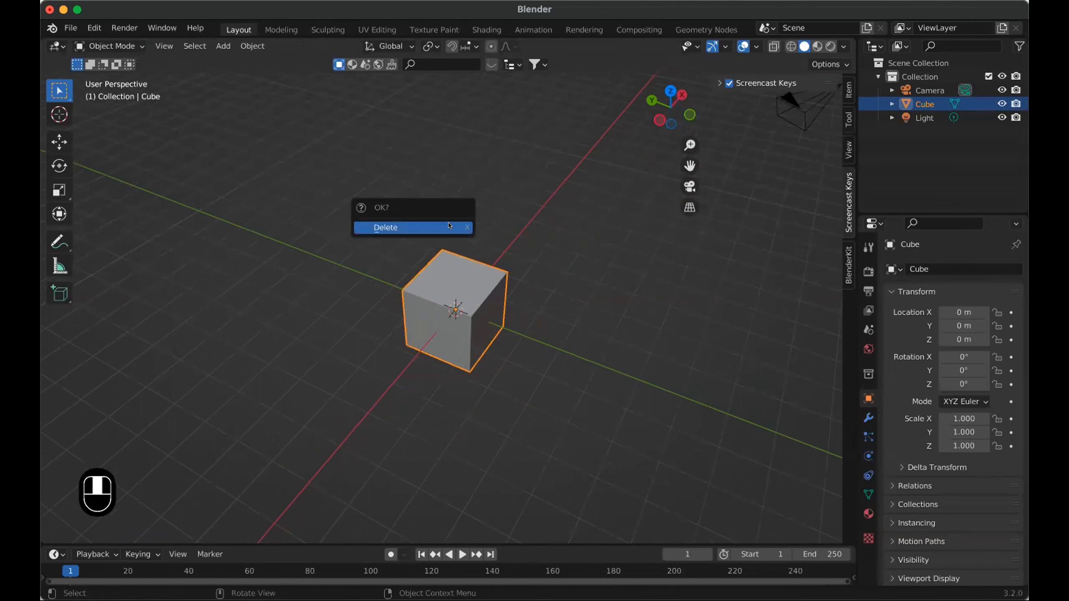
left_click(582, 393)
left_click(477, 338)
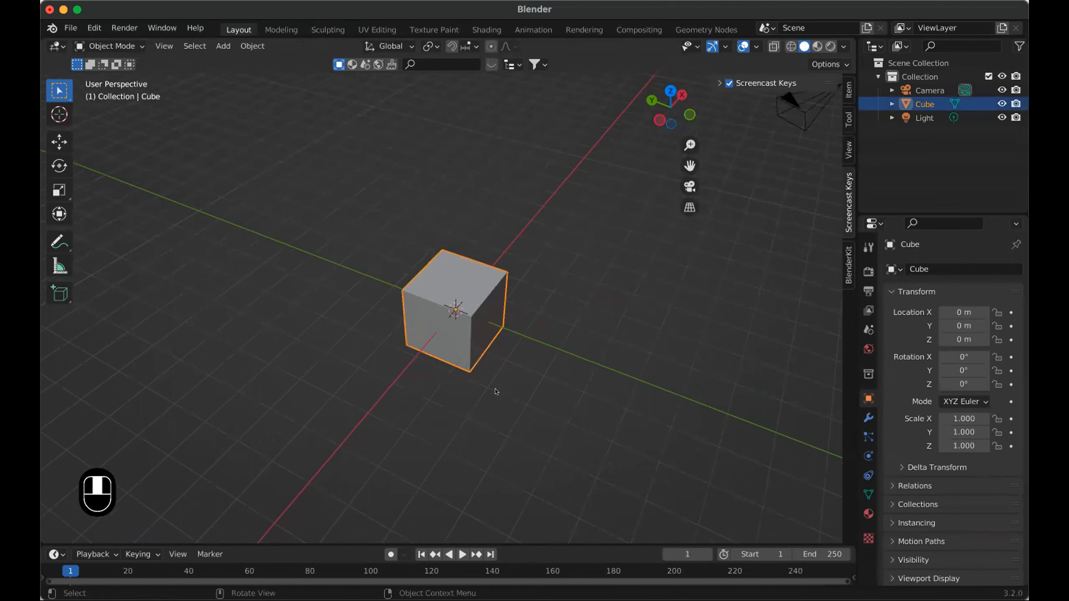
key("x")
left_click(516, 363)
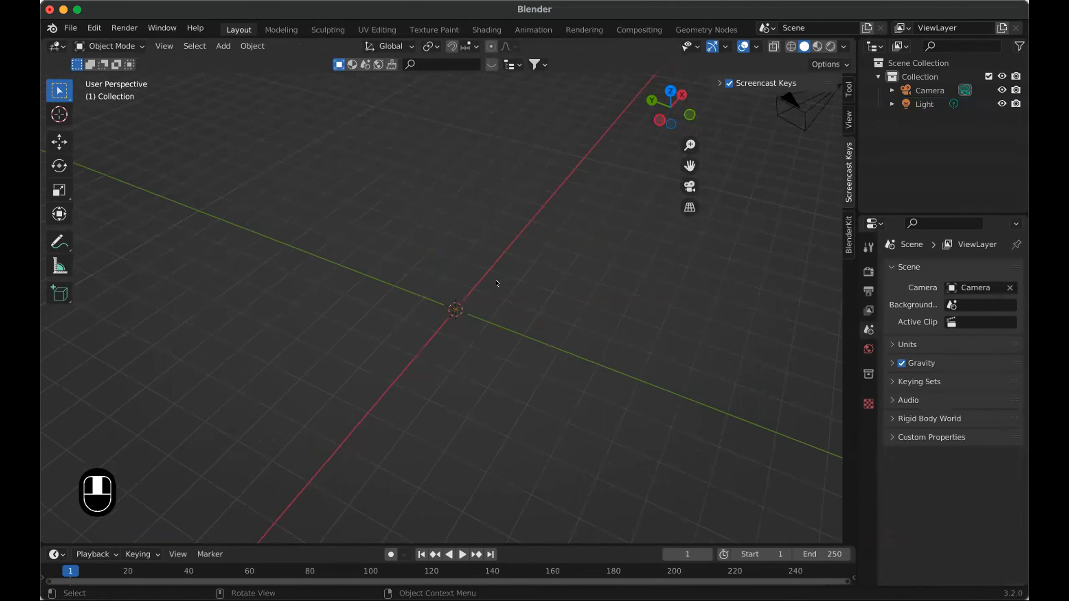
- Add a new cube mesh at the world origin
key("shift+a")
mouse_move(493, 276)
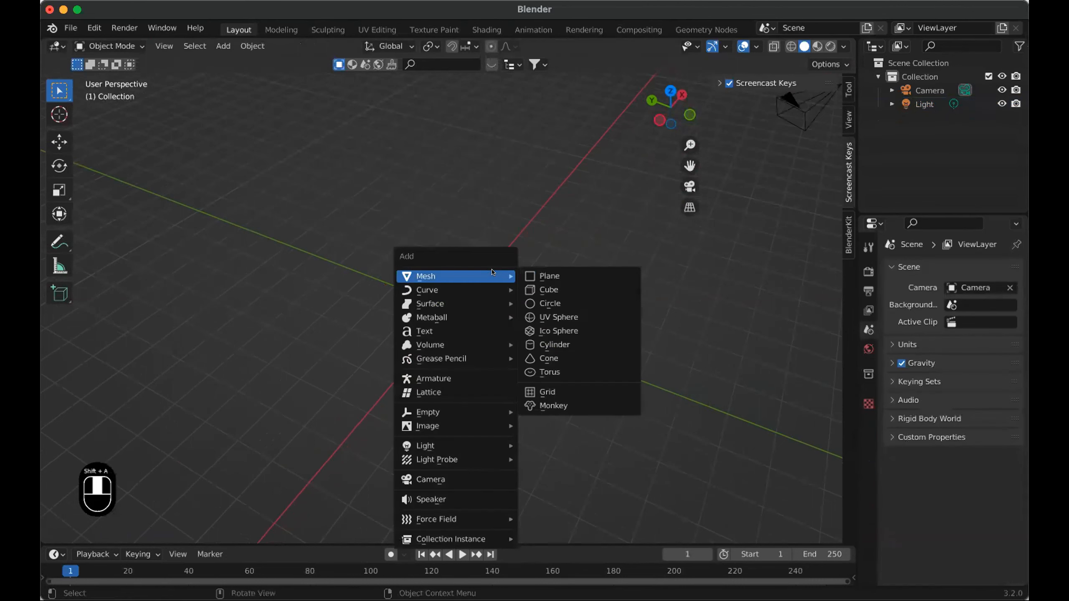
left_click(547, 289)
key("shift+a")
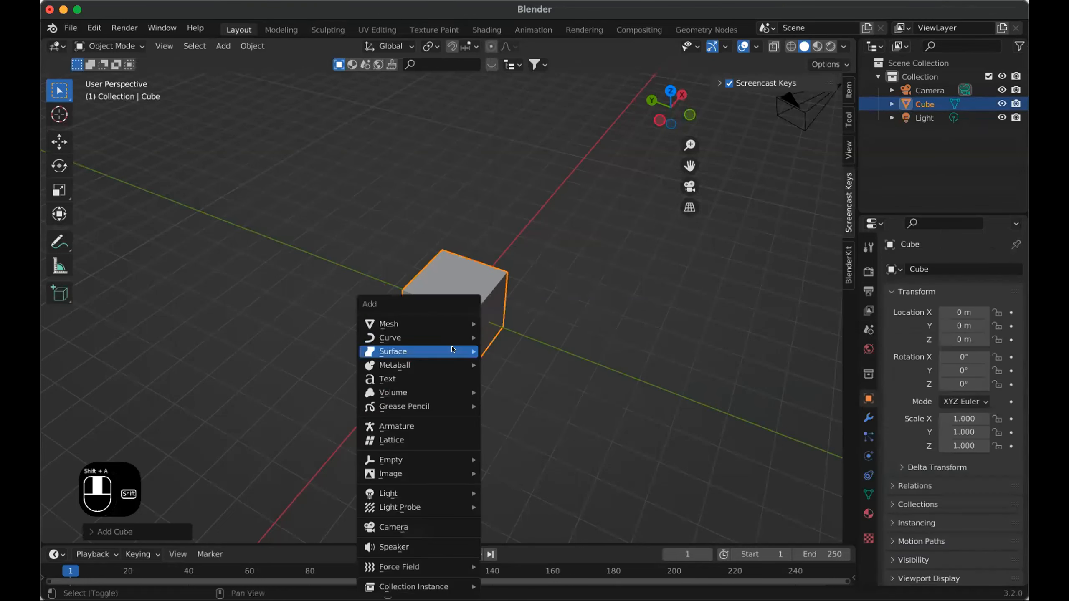
mouse_move(440, 316)
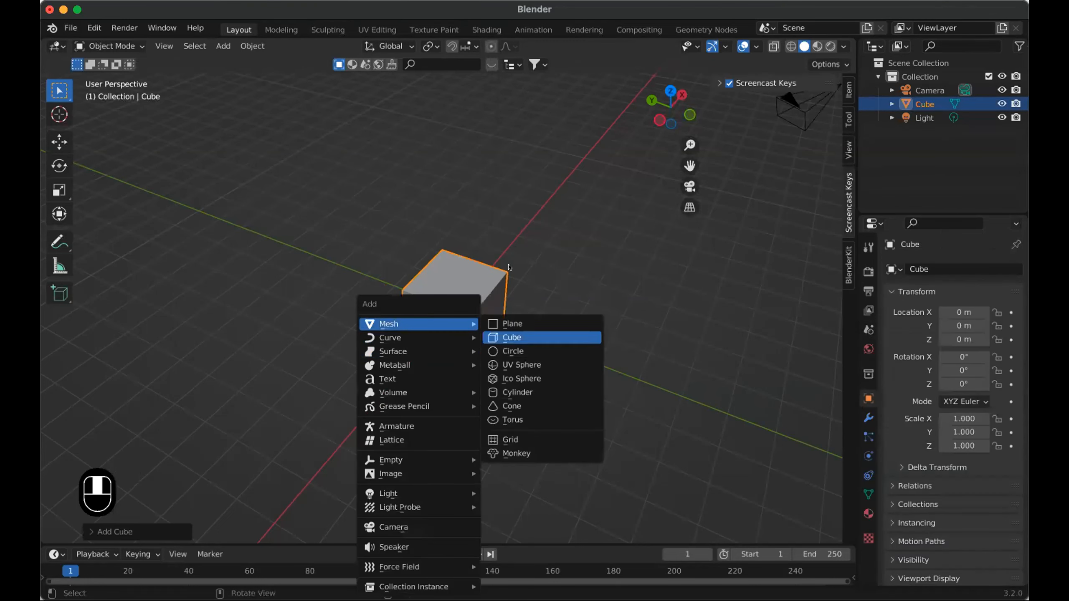
left_click(512, 338)
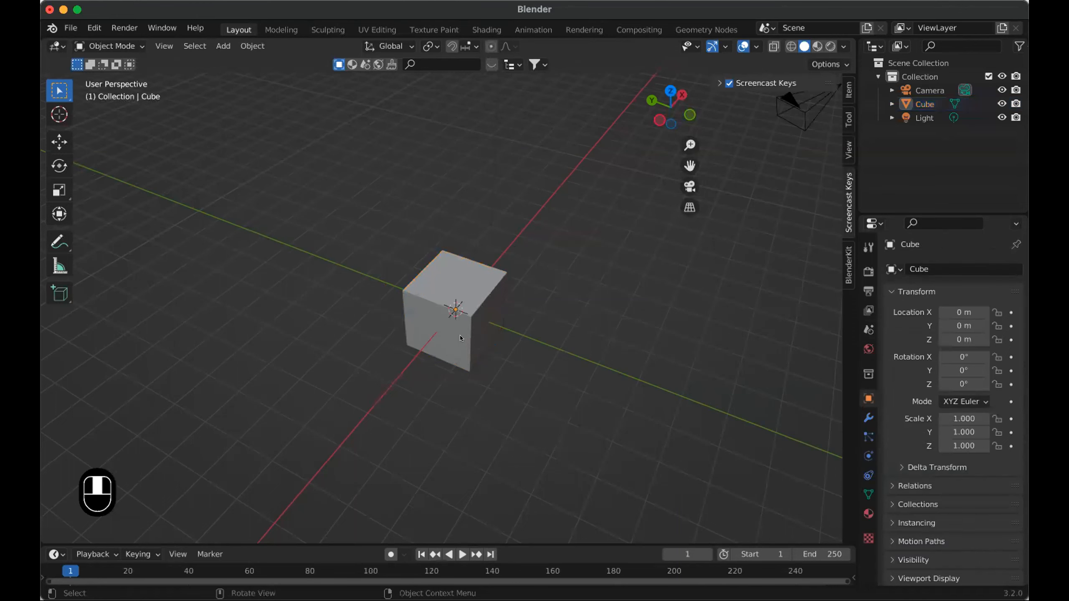
- Select the new cube, switch it to Edit Mode and hide the viewport sidebar
scroll(460, 338, "up", 7)
scroll(460, 337, "down", 6)
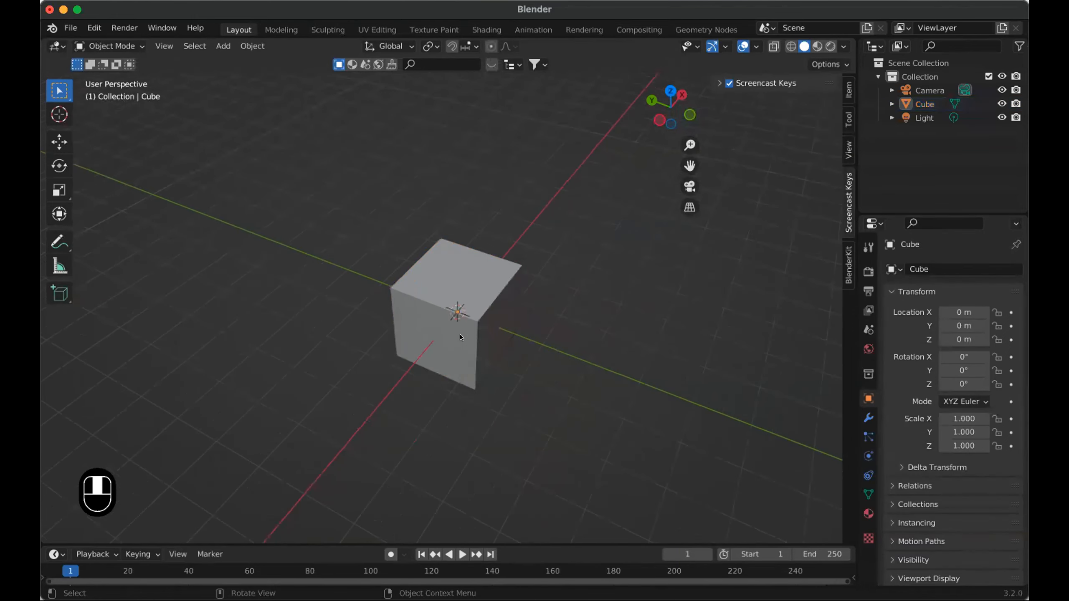
scroll(460, 337, "up", 3)
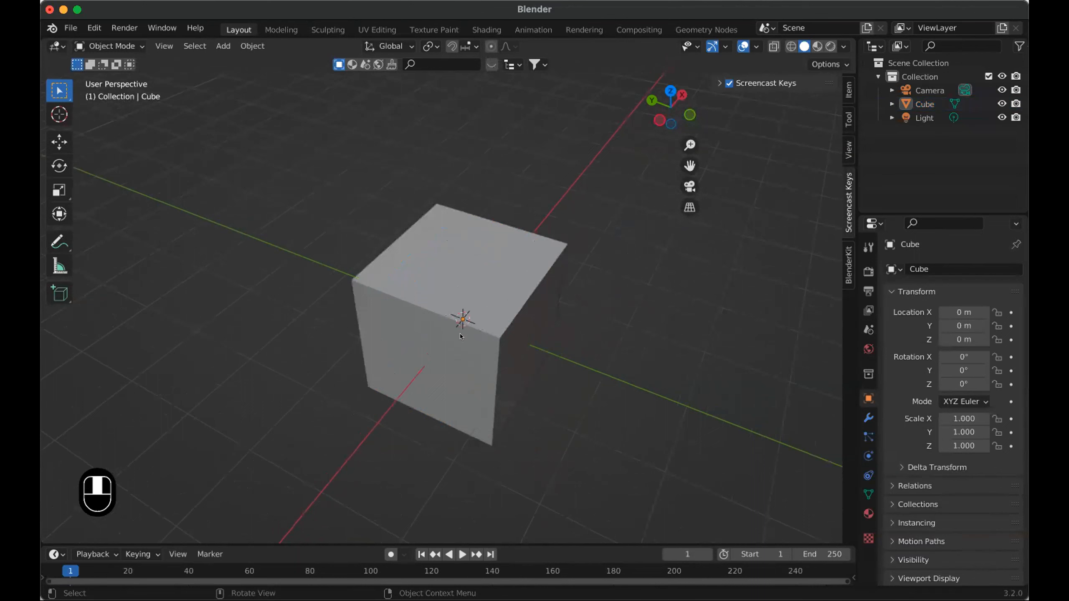
scroll(463, 332, "up", 3)
scroll(465, 324, "down", 3)
left_click(395, 246)
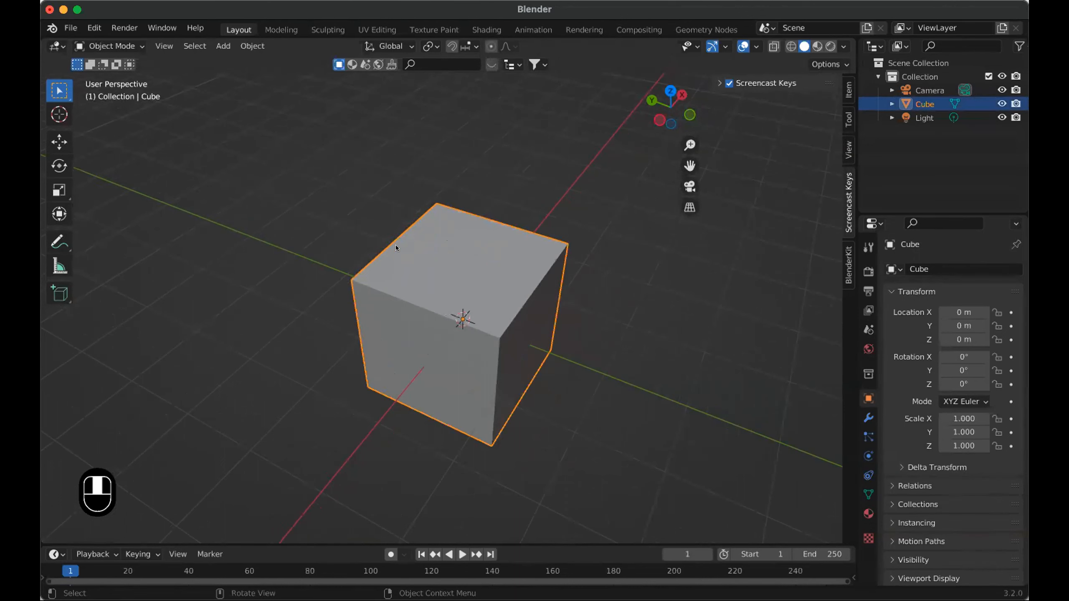
key("Tab")
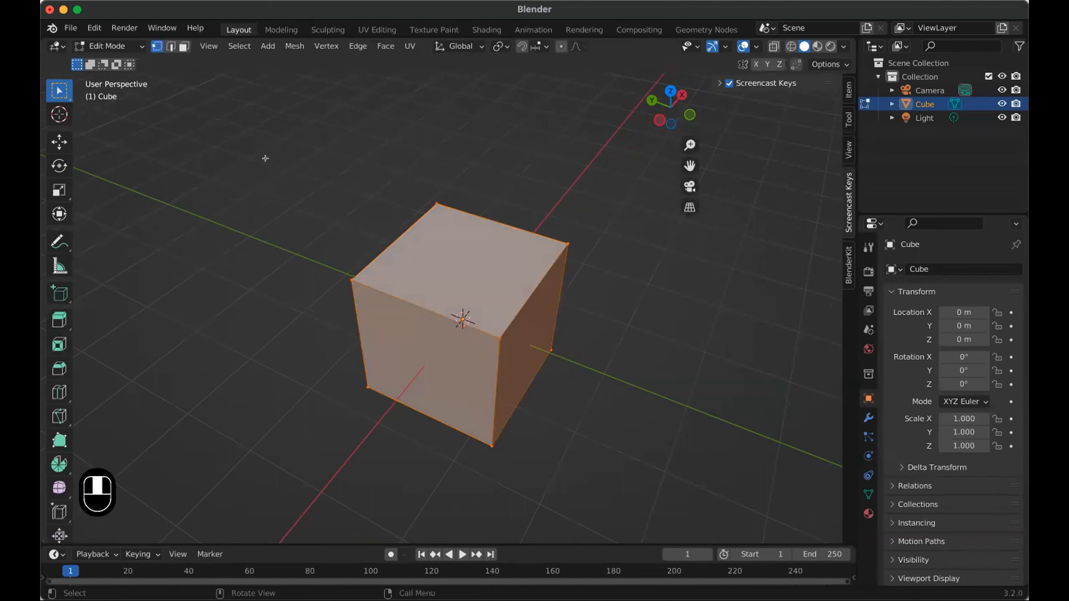
scroll(47, 383, "down", 1)
scroll(47, 382, "up", 1)
key("n")
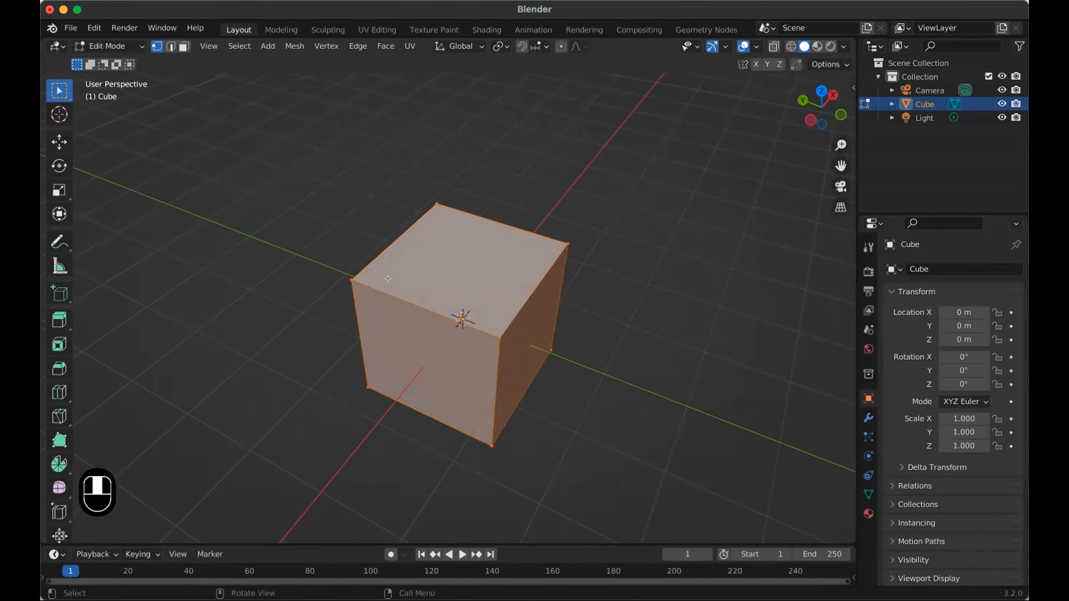
- Select the single top corner vertex on the cube's -X, +Y side, and clear the selection again
left_click(363, 272)
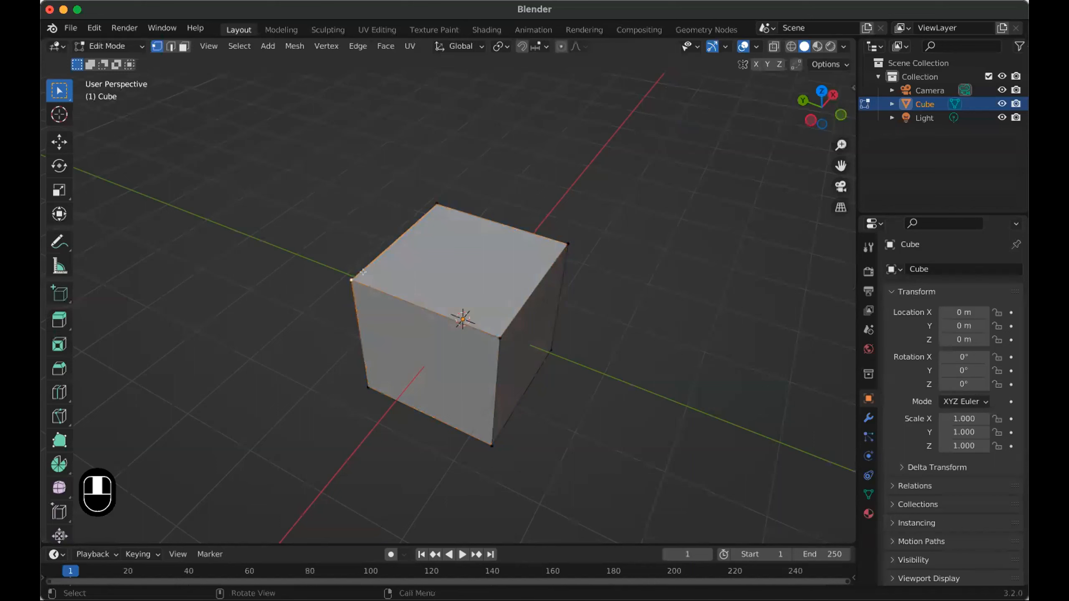
mouse_move(365, 272)
middle_mouse_down()
mouse_move(364, 262)
mouse_move(375, 272)
middle_mouse_up()
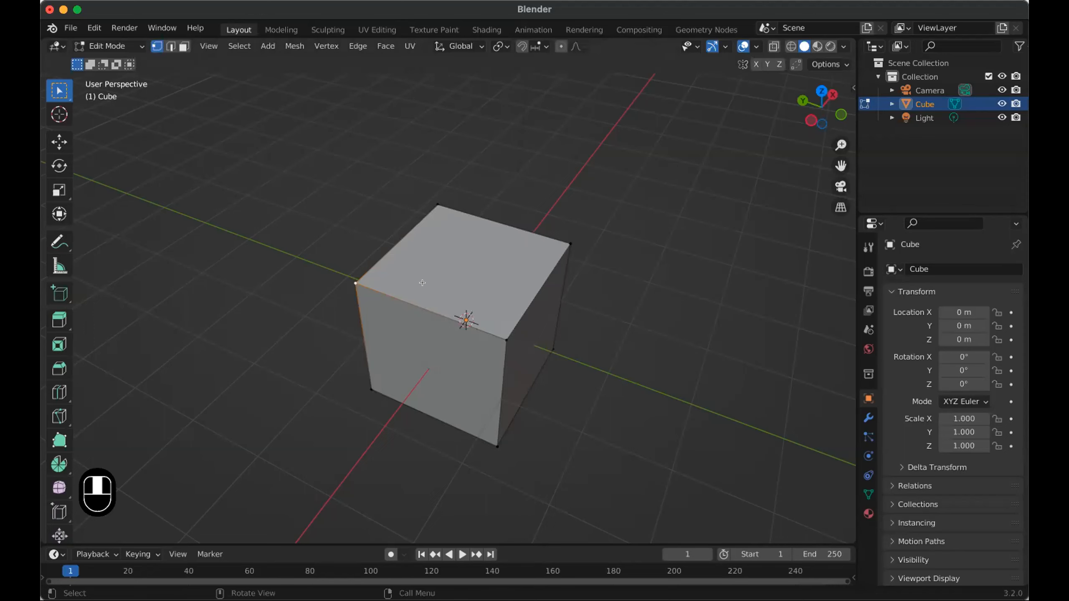
left_click(597, 390)
middle_click_drag(463, 293, 376, 182)
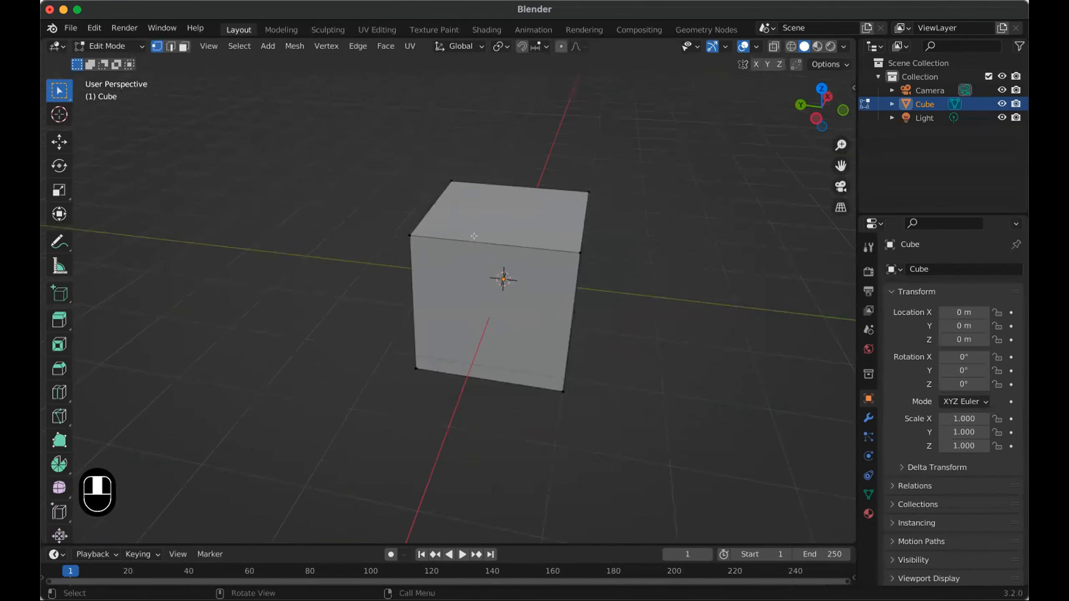
middle_click_drag(473, 250, 469, 261)
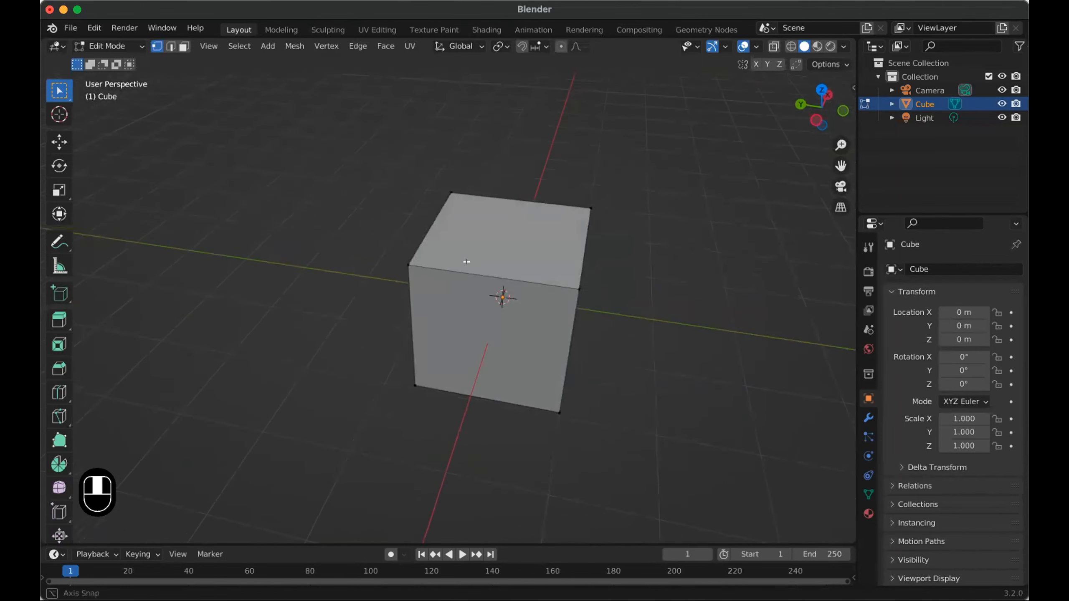
- Select the four corner vertices of the cube's -X face together, view them from another side, and deselect them
left_click(399, 262)
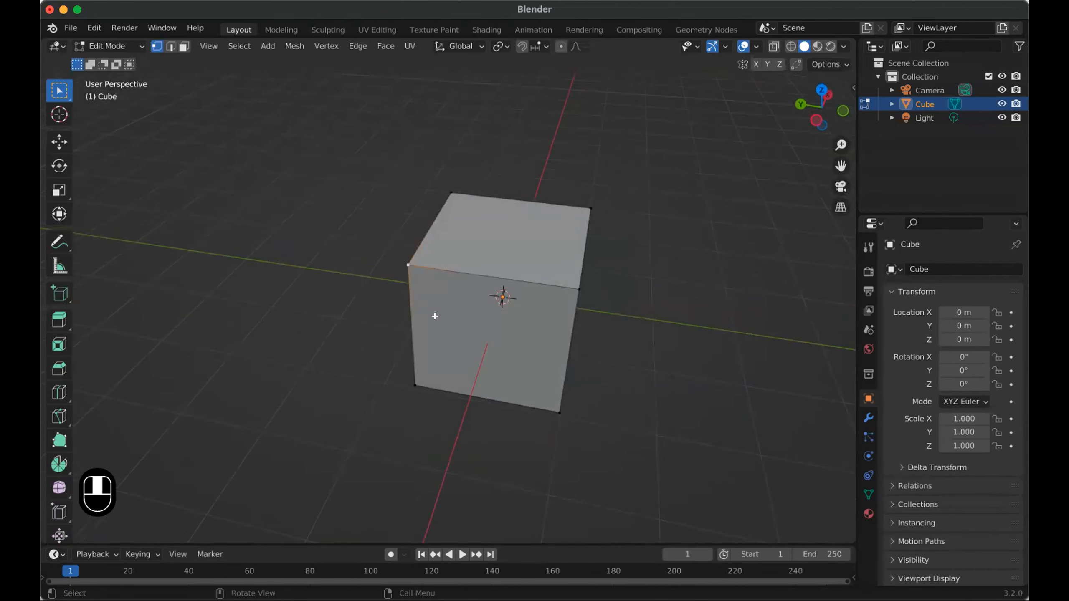
left_click(579, 289, "shift")
left_click(559, 412, "shift")
middle_click_drag(399, 379, 475, 335)
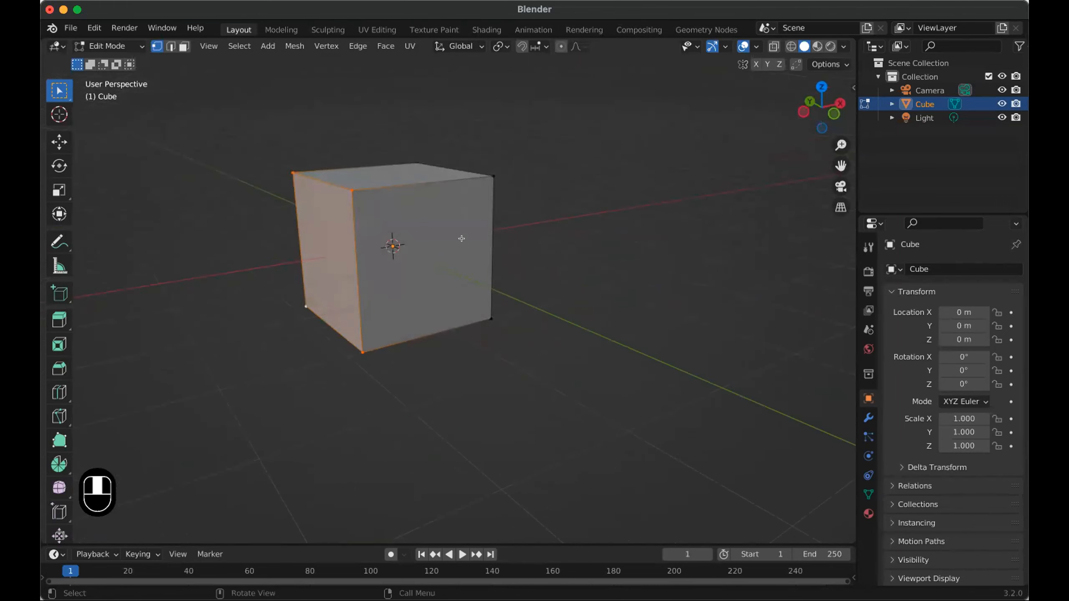
scroll(521, 237, "up", 3)
scroll(522, 238, "down", 3)
middle_click_drag(522, 238, 539, 271)
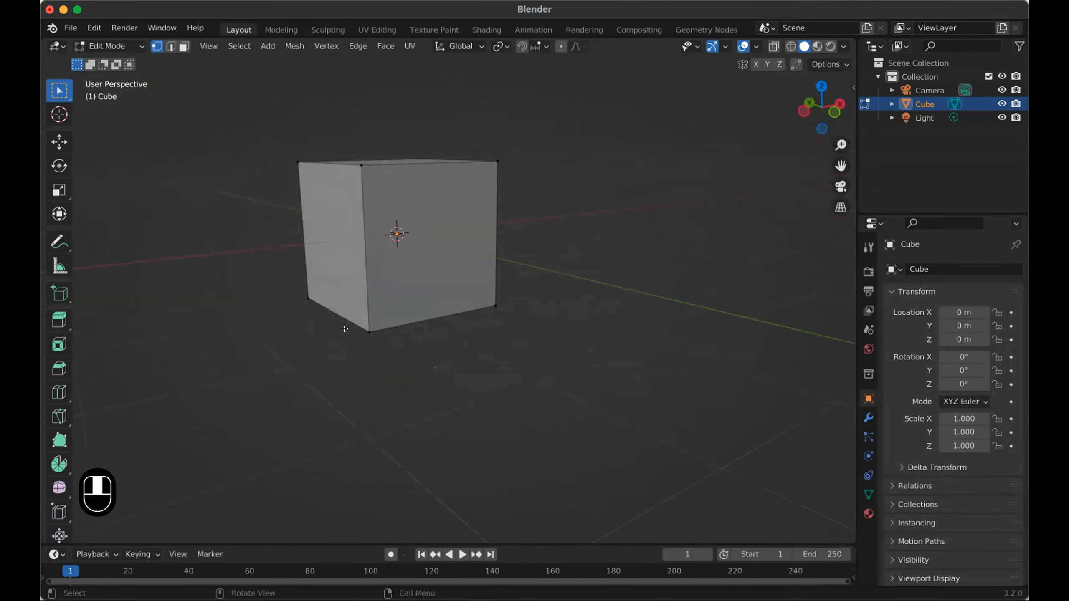
mouse_move(346, 327)
middle_mouse_down()
mouse_move(353, 336)
mouse_move(363, 325)
middle_mouse_up()
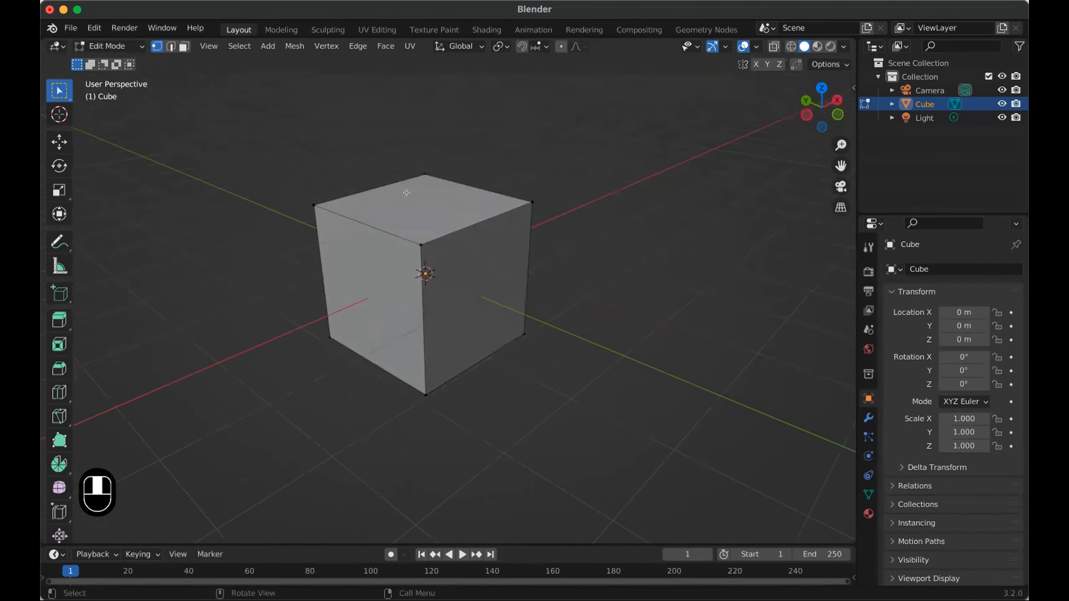
- Return to Object Mode and add a UV sphere mesh at the world origin
key("Tab")
middle_click_drag(637, 227, 582, 227)
scroll(562, 212, "down", 2)
key("shift+a")
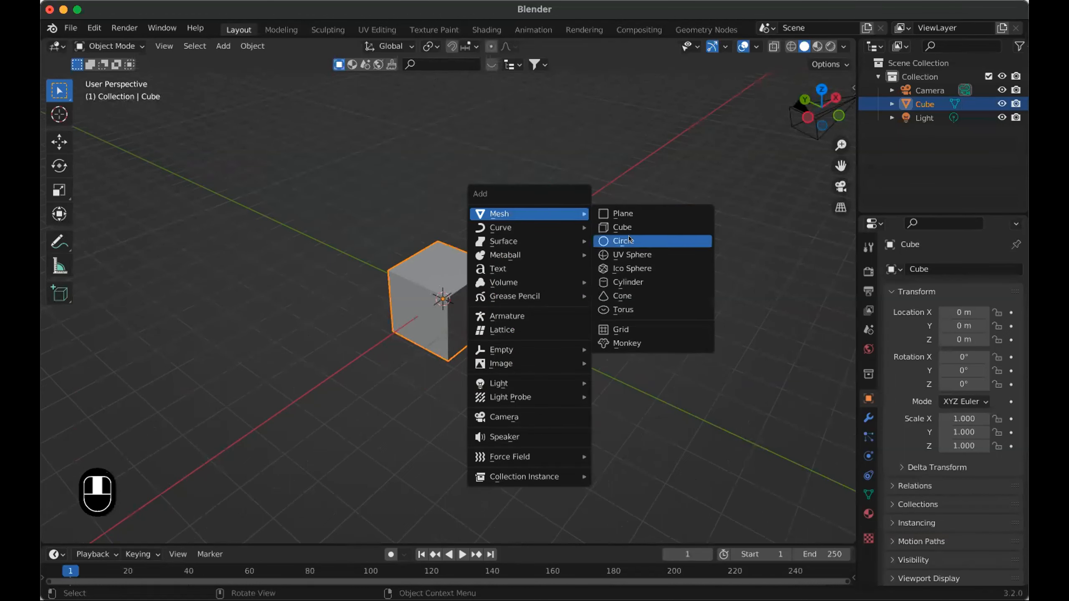
left_click(628, 258)
- Move the sphere along the Y axis away from the cube, to a Y location of about 7.656 m
middle_click_drag(574, 272, 603, 293)
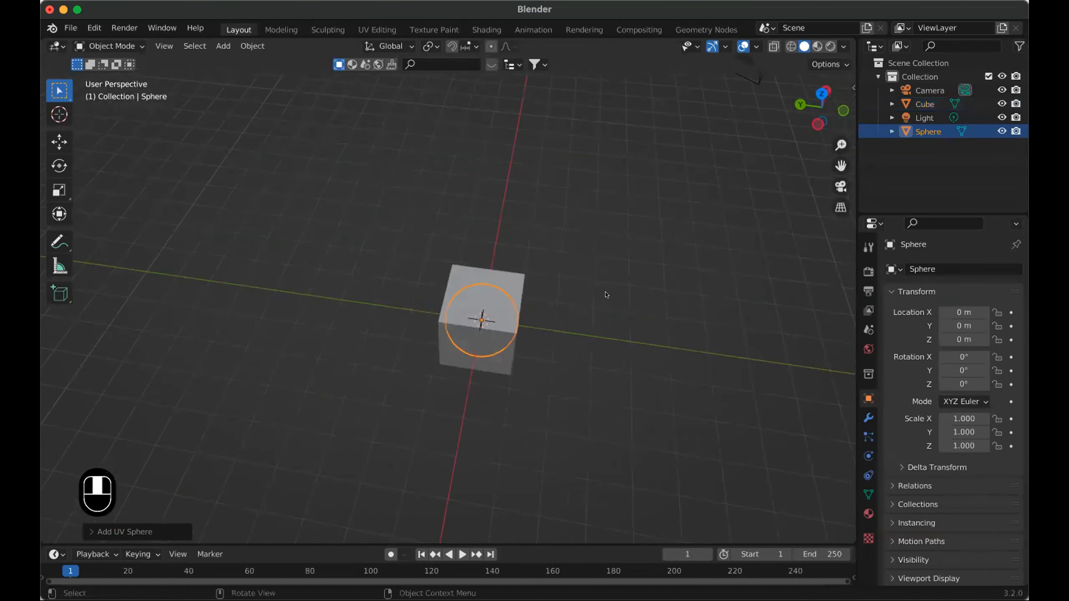
key("g")
key("y")
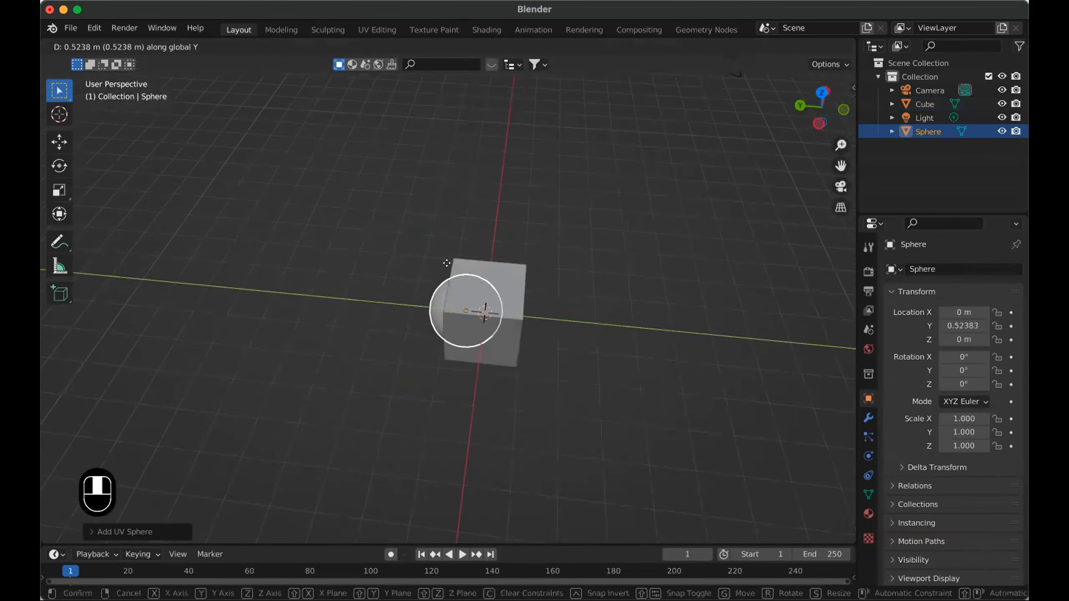
left_click(364, 268)
- Switch the sphere to Edit Mode, deselect its mesh and examine its vertices up close
key("Tab")
middle_click_drag(422, 237, 654, 227, "shift")
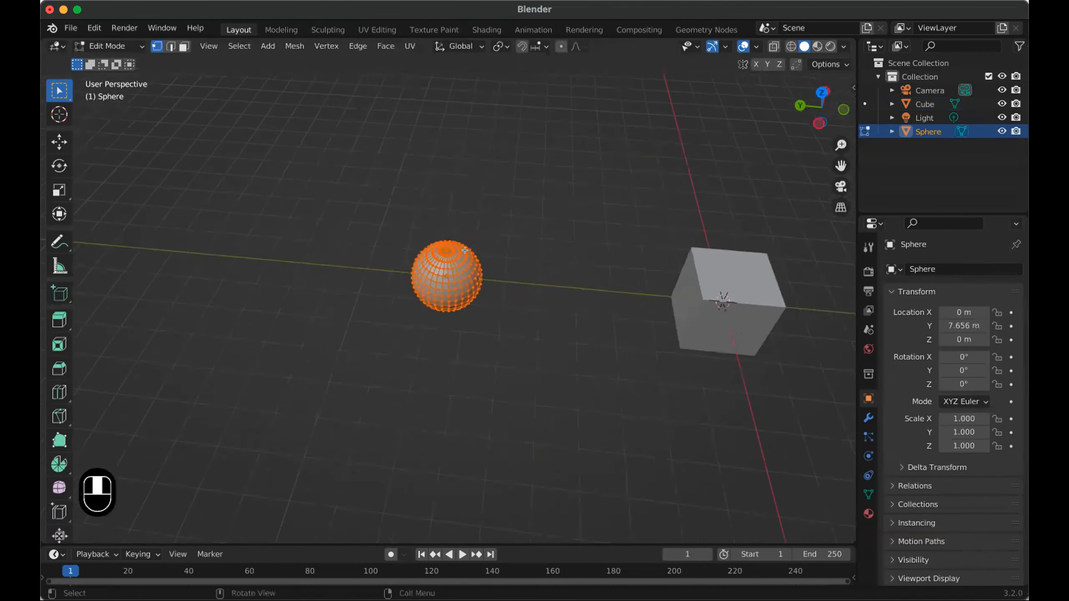
scroll(459, 236, "up", 6)
middle_click_drag(458, 236, 452, 182)
left_click(627, 181)
scroll(444, 201, "down", 2)
scroll(445, 202, "up", 5)
scroll(440, 194, "down", 3)
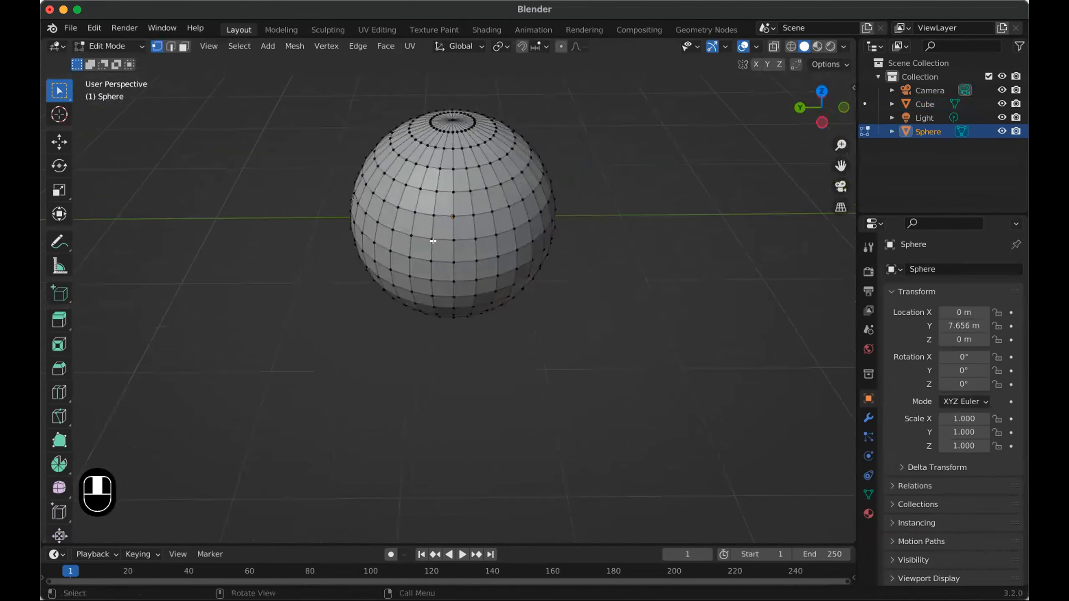
- Return to Object Mode and delete the sphere
key("Tab")
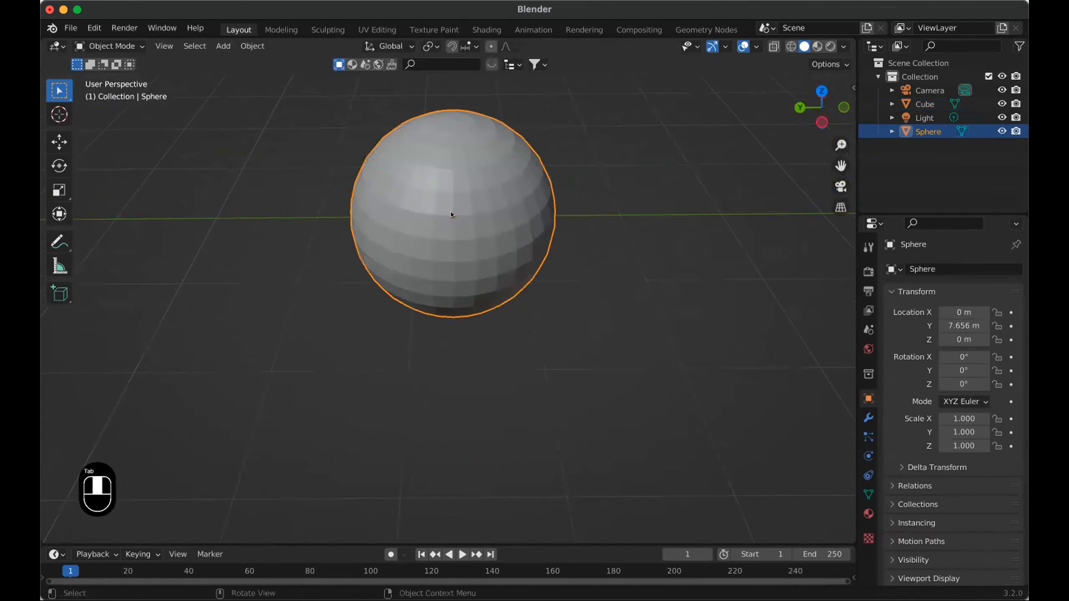
key("x")
left_click(451, 212)
- Select the remaining cube and switch it to Edit Mode
middle_click_drag(624, 240, 417, 205)
scroll(526, 285, "down", 3)
left_click(528, 286)
key("Tab")
- Select three of the cube's top corner vertices one by one, extend the selection to the -X, +Y corner, and deselect everything
middle_click_drag(527, 286, 485, 282)
left_click(486, 280)
left_click(541, 236)
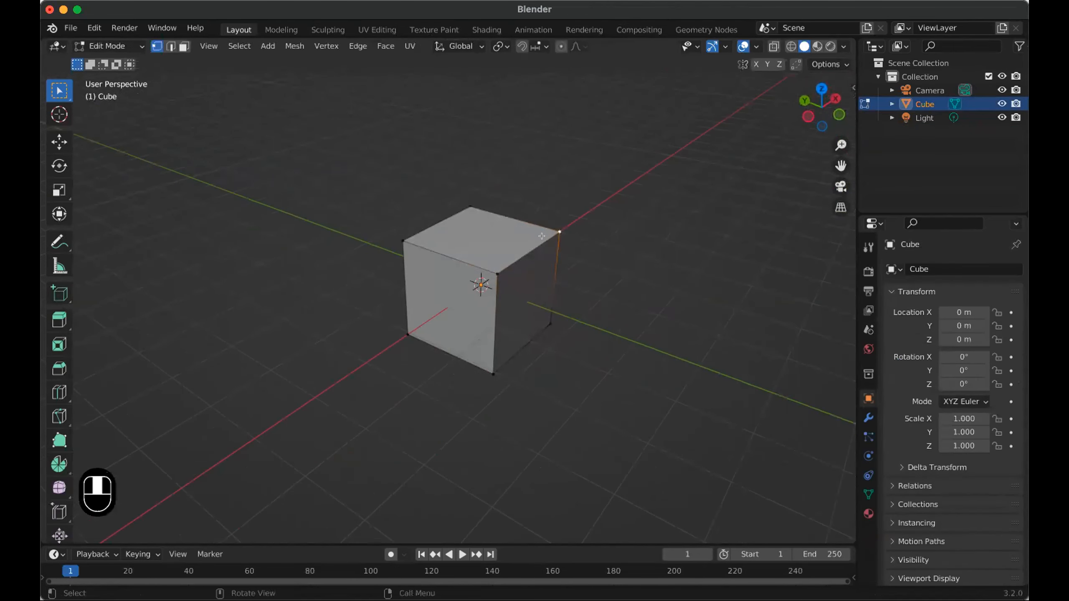
left_click(476, 203)
left_click(413, 247, "shift")
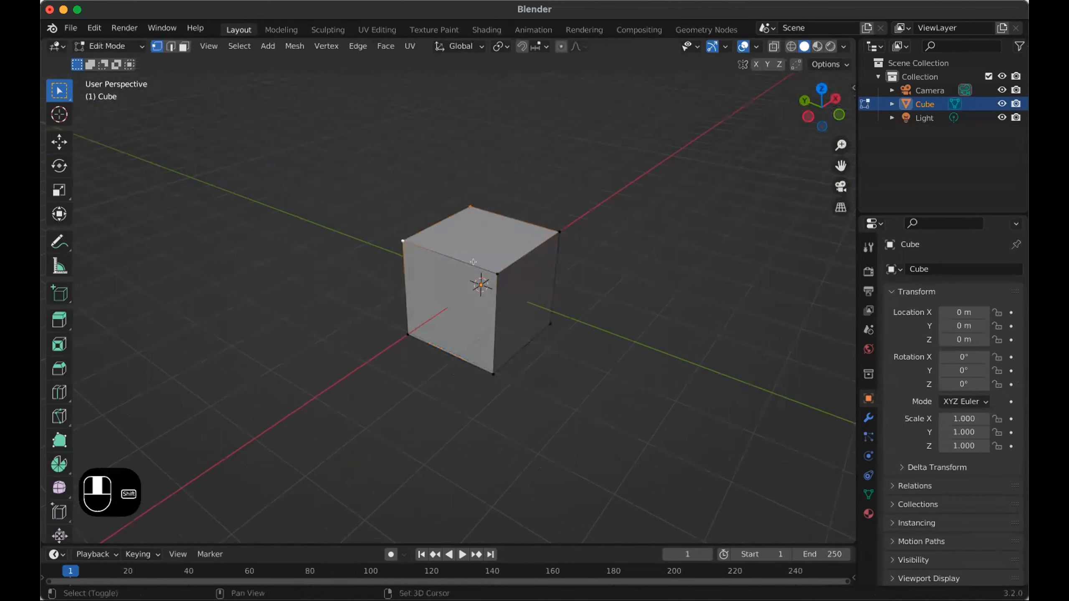
left_click(593, 238)
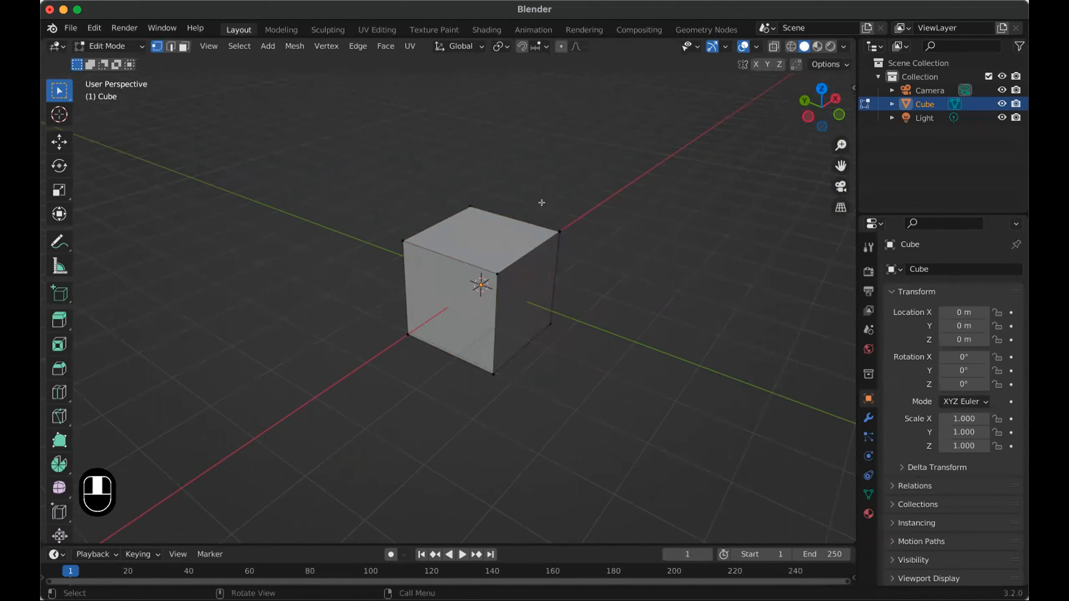
- Try moving the top corner vertex on the cube's -X, +Y side freely without an axis constraint
left_click(401, 238)
key("g")
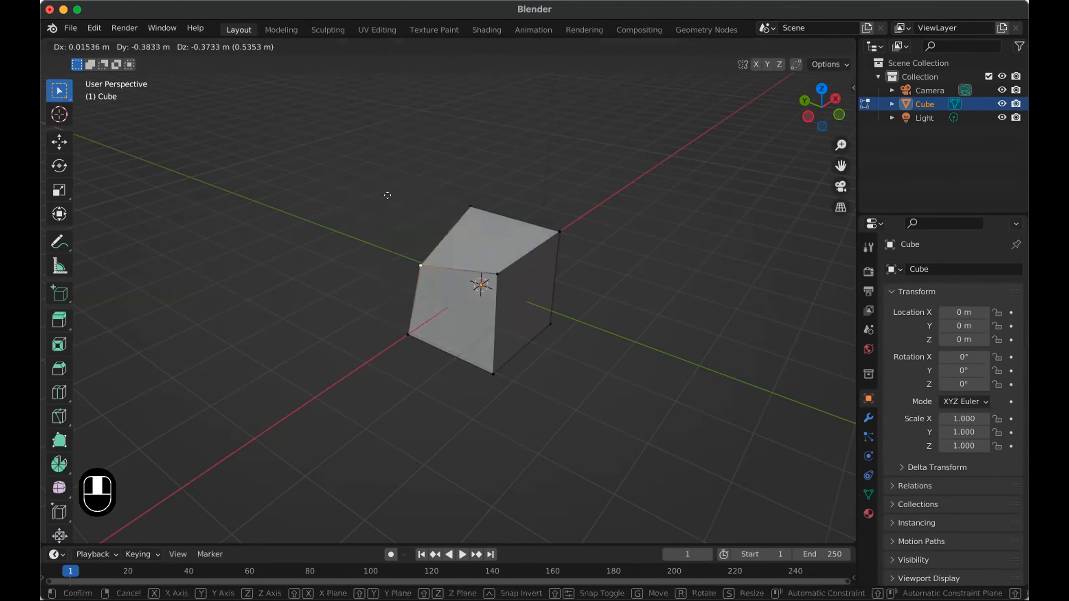
right_click(401, 169)
key("g")
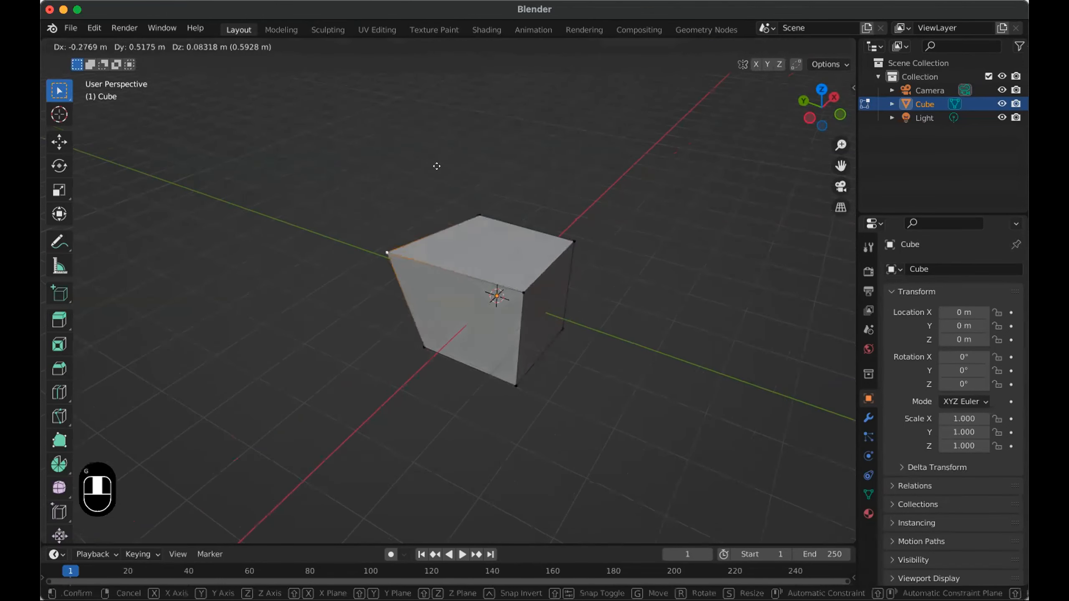
right_click(476, 192)
- Move the top corner vertex on the cube's +X, -Y side freely upward, and try moving it along the Z axis
key("g")
left_click(589, 164)
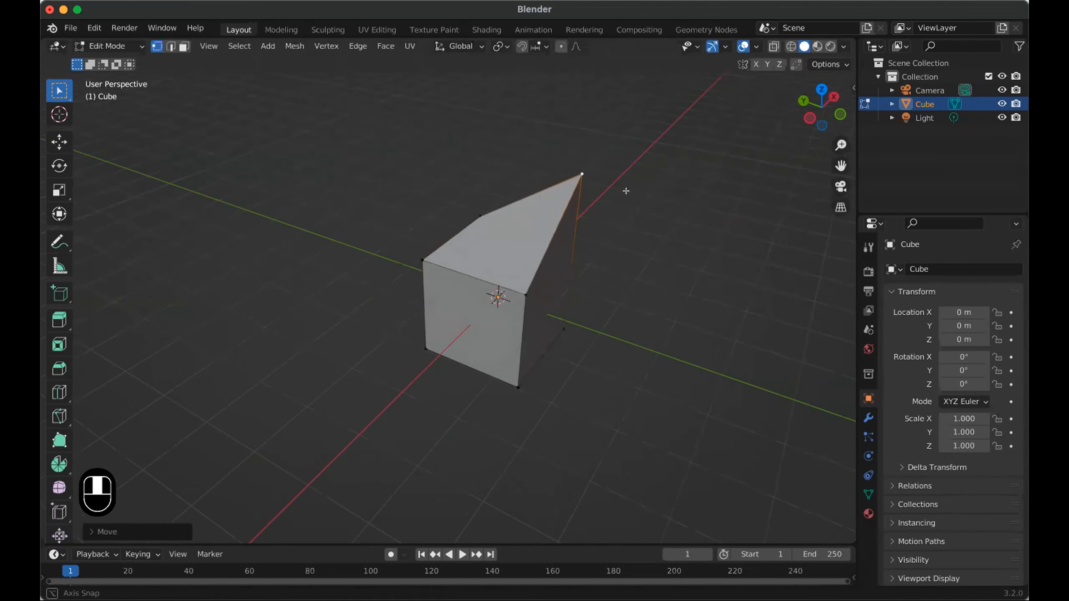
middle_click_drag(625, 191, 555, 264)
key("g")
key("z")
right_click(584, 217)
- Try moving the top corner vertex on the cube's -X, +Y side upward along the Z axis
middle_click_drag(583, 218, 489, 153)
key("g")
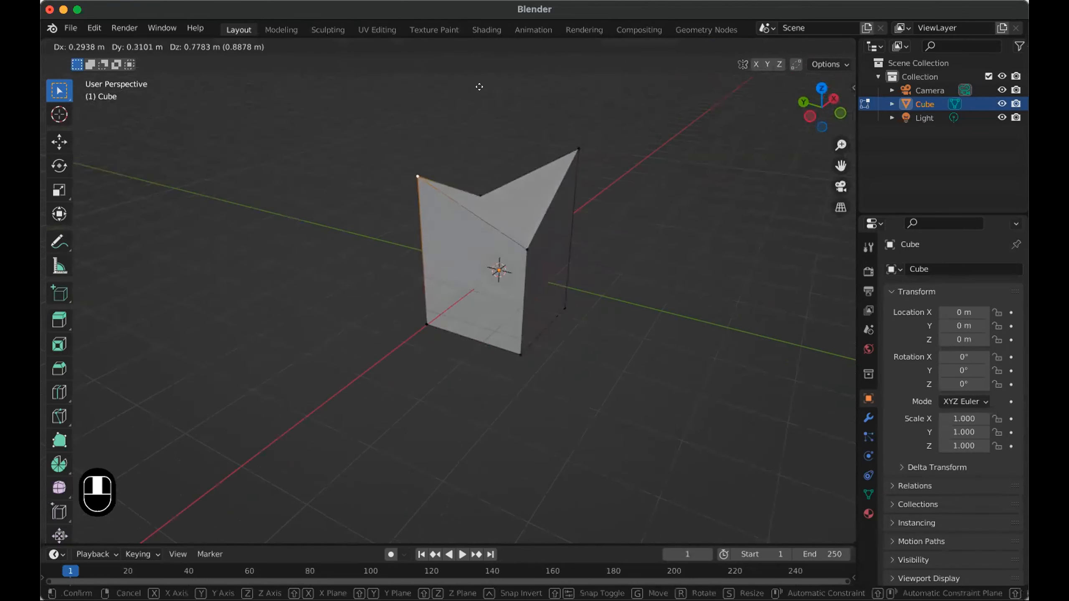
key("z")
left_click(495, 65)
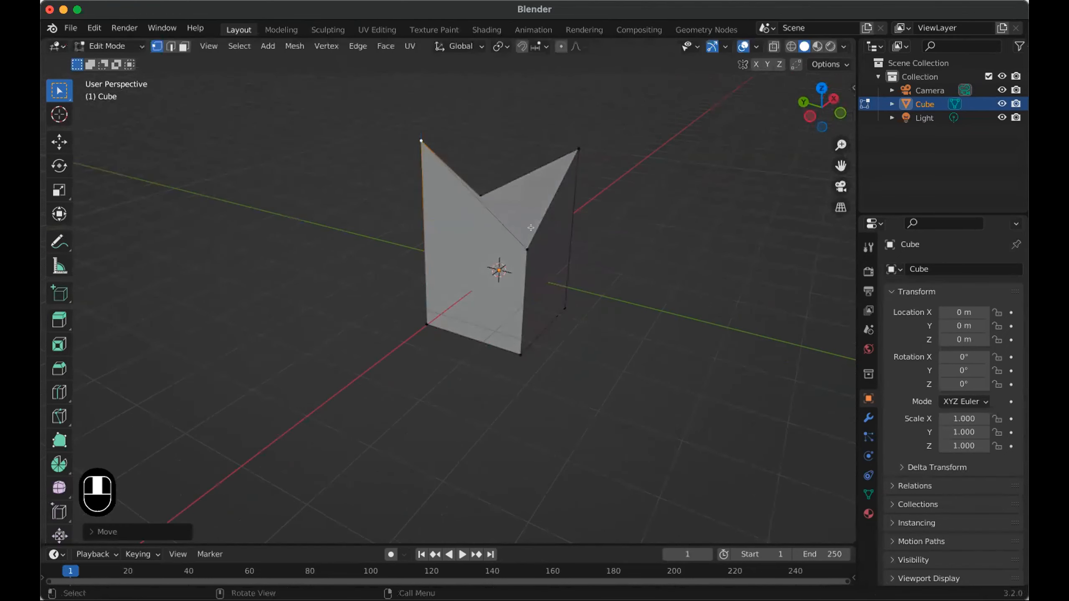
- Try moving the top corner vertex on the cube's -X, -Y side downward along the Z axis
left_click(528, 249)
key("g")
key("z")
left_click(597, 304)
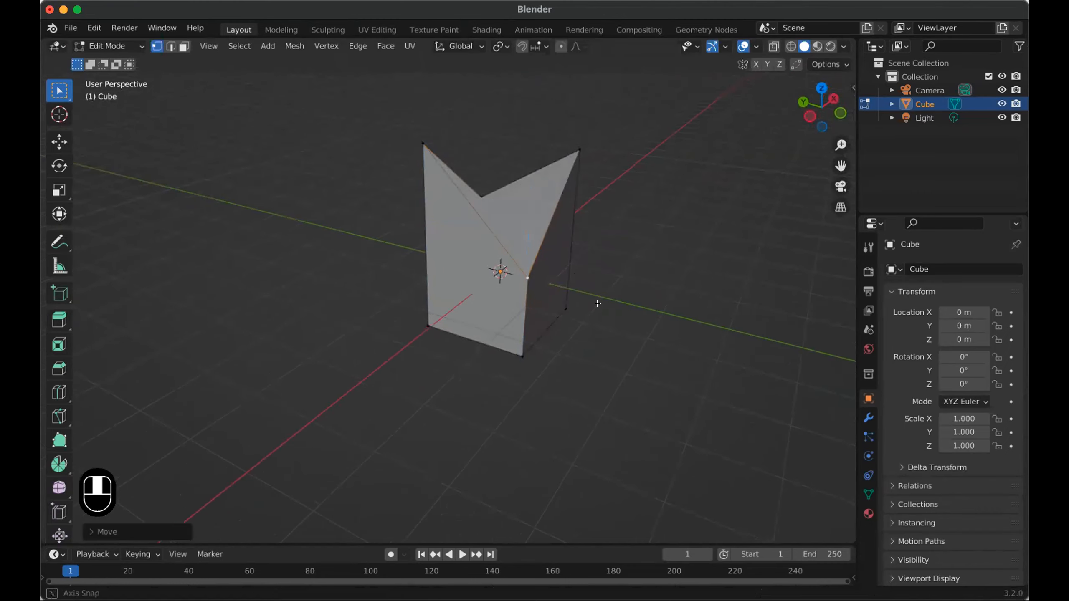
- Try moving the top corner vertex on the cube's +X, +Y side freely without an axis constraint
middle_click_drag(597, 304, 644, 362)
left_click(523, 282)
key("s")
key("Escape")
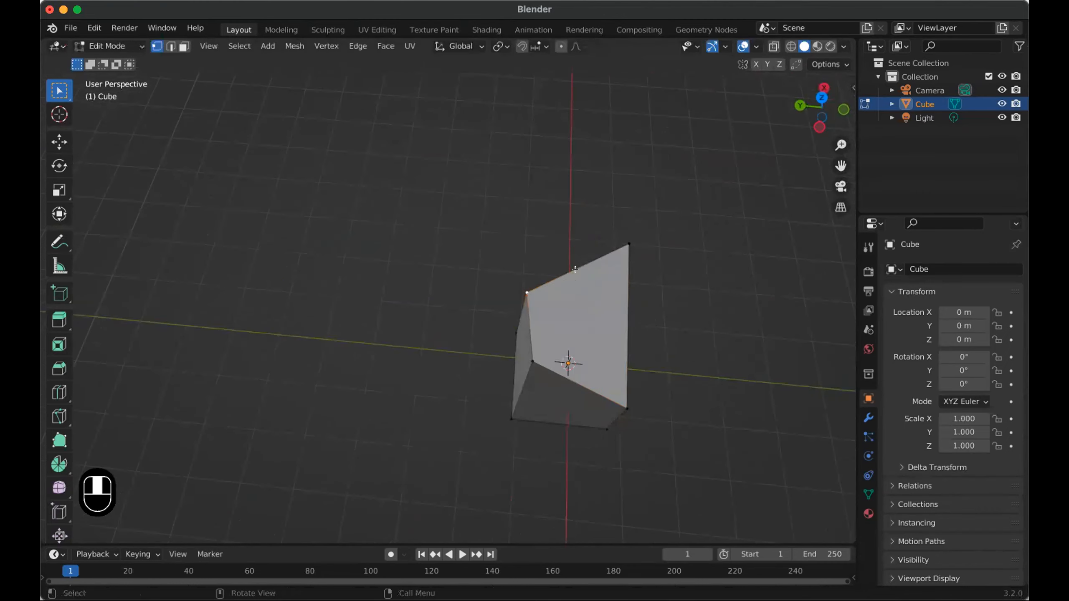
key("g")
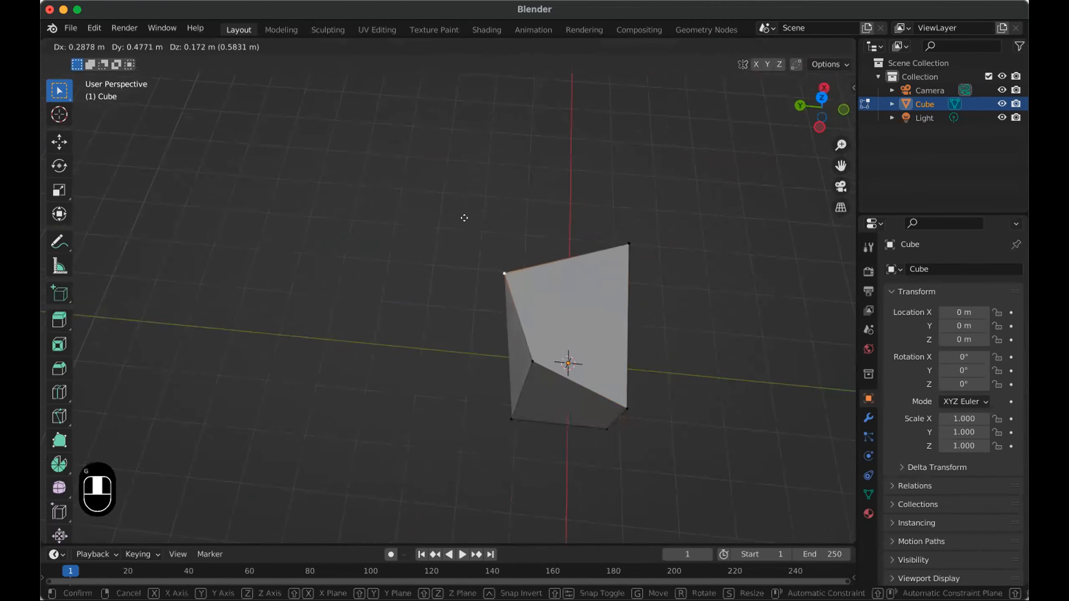
left_click(499, 229)
- Undo all the vertex moves made to the cube's top corners
middle_click_drag(499, 230, 352, 239)
middle_click_drag(467, 272, 466, 301)
key("super+z")
key("super+z")
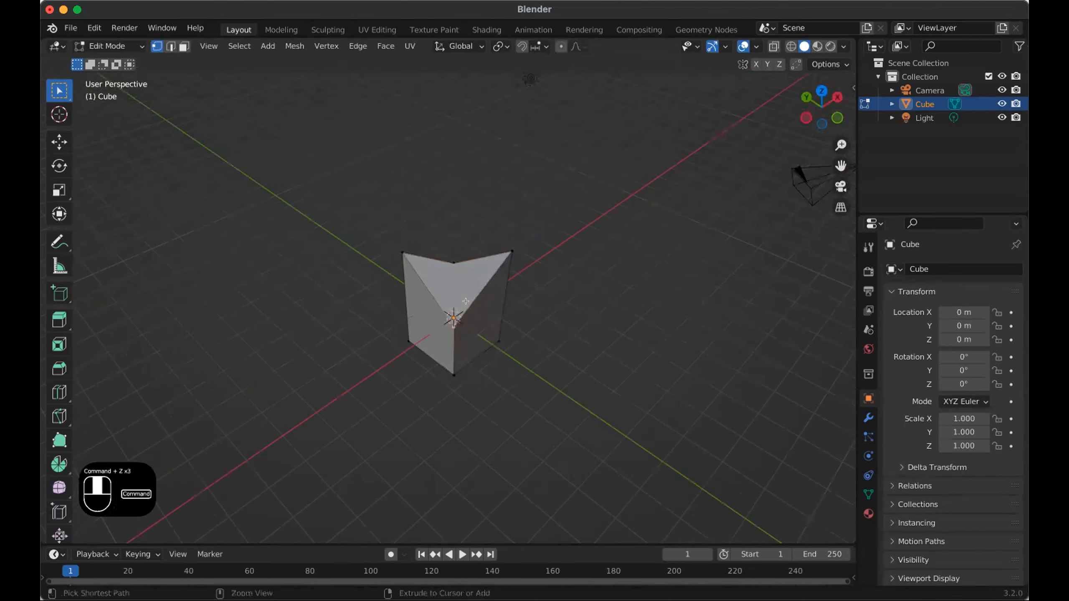
key("super+z")
key("super+z")
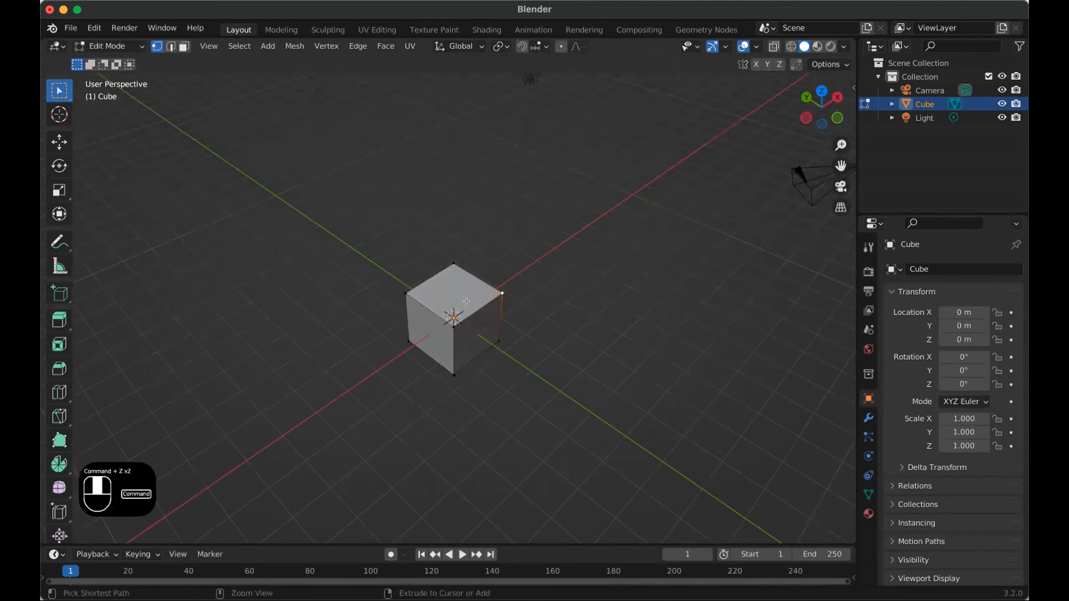
- Switch the cube to Object Mode, deselect and reselect it, and return it to Edit Mode
scroll(497, 235, "up", 3)
scroll(498, 227, "down", 2)
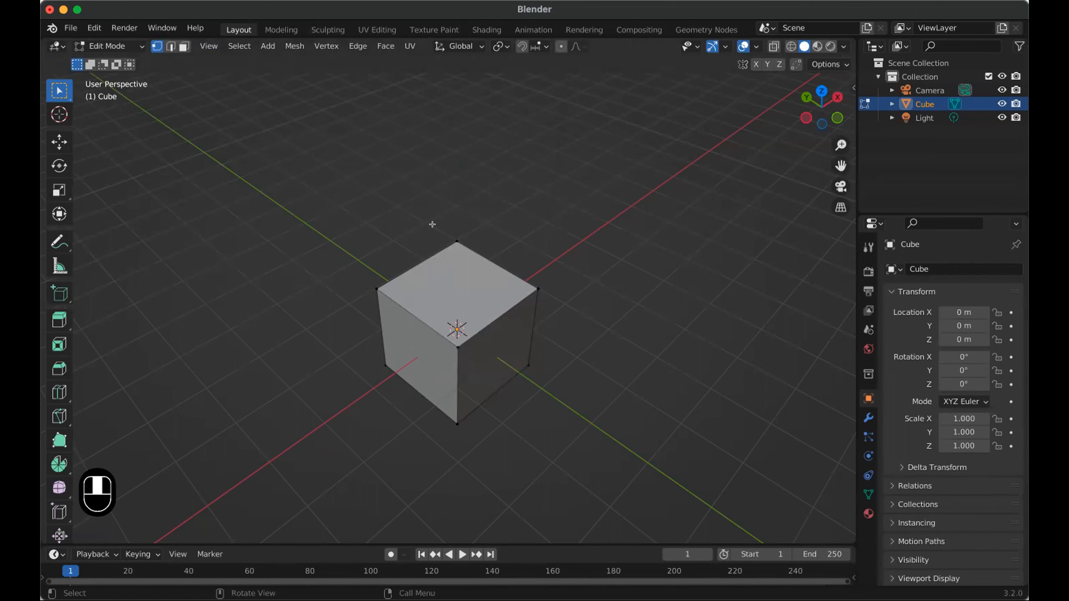
scroll(467, 279, "up", 3)
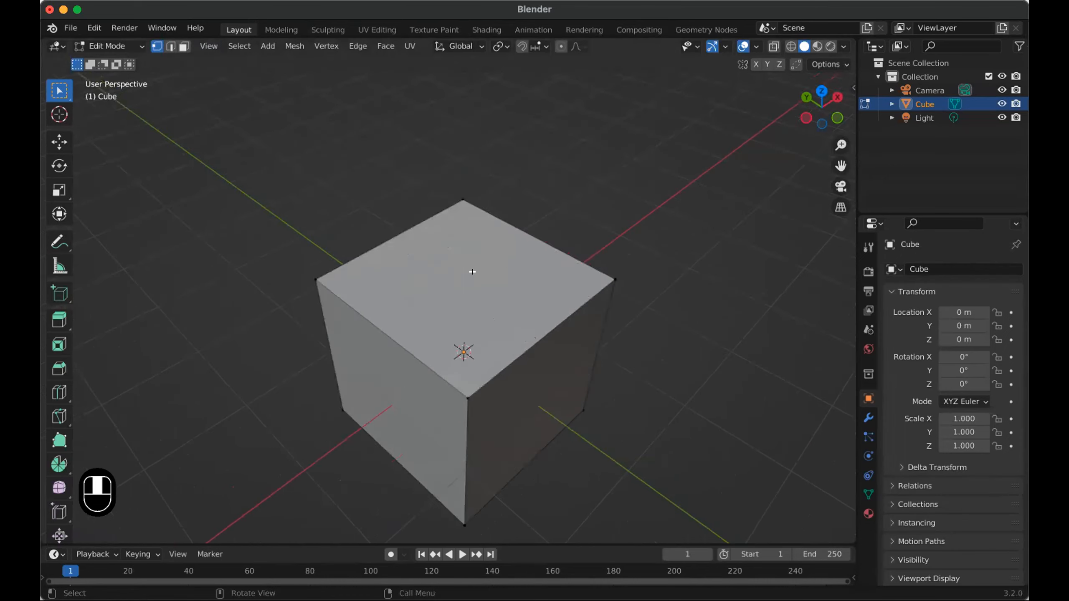
scroll(467, 272, "down", 2)
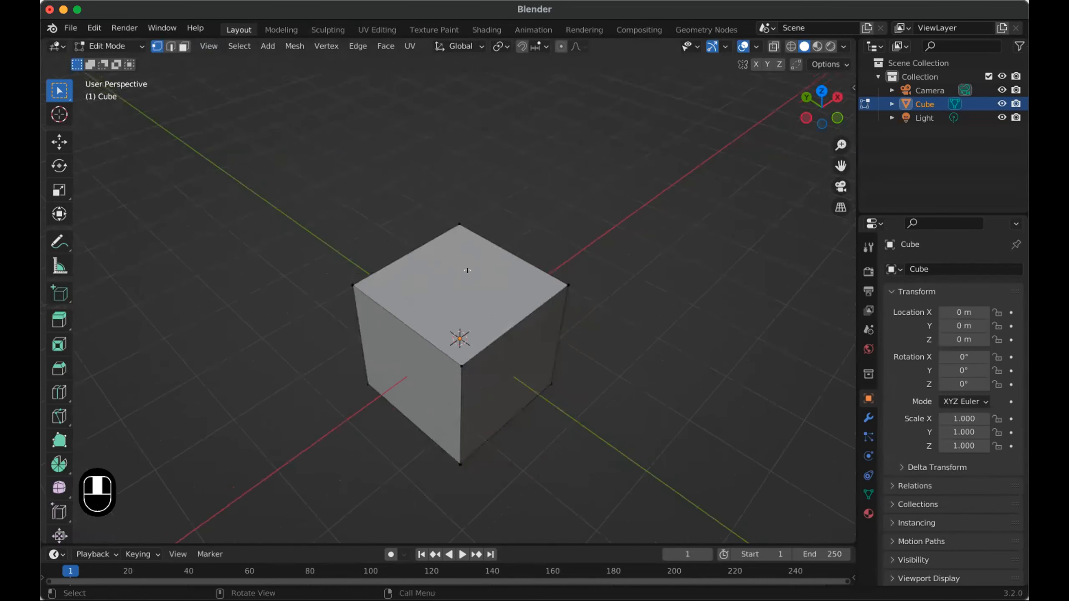
key("Tab")
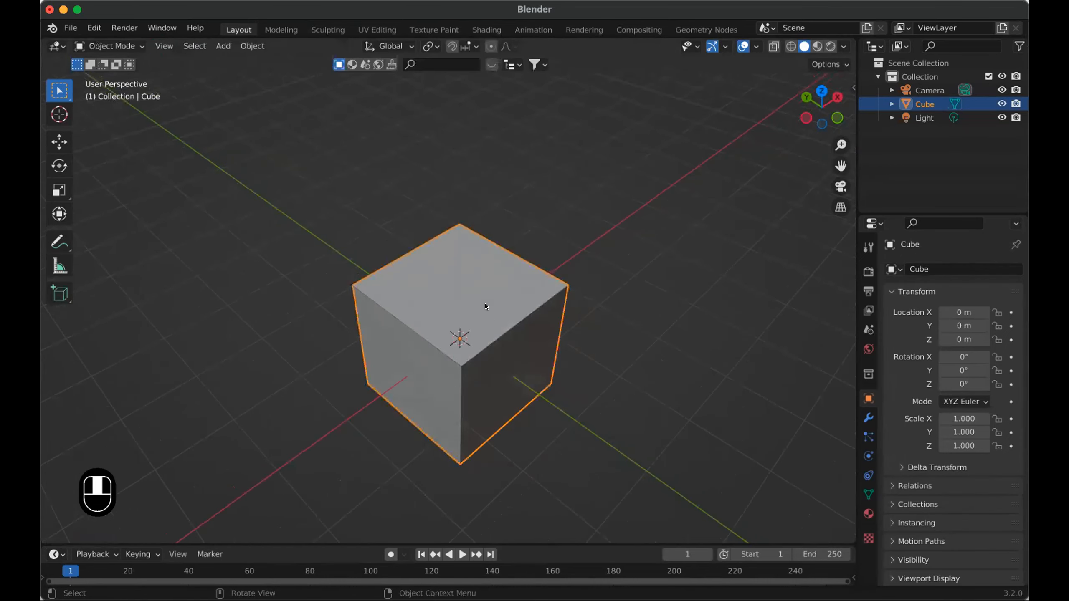
left_click(354, 136)
left_click(451, 282)
key("Tab")
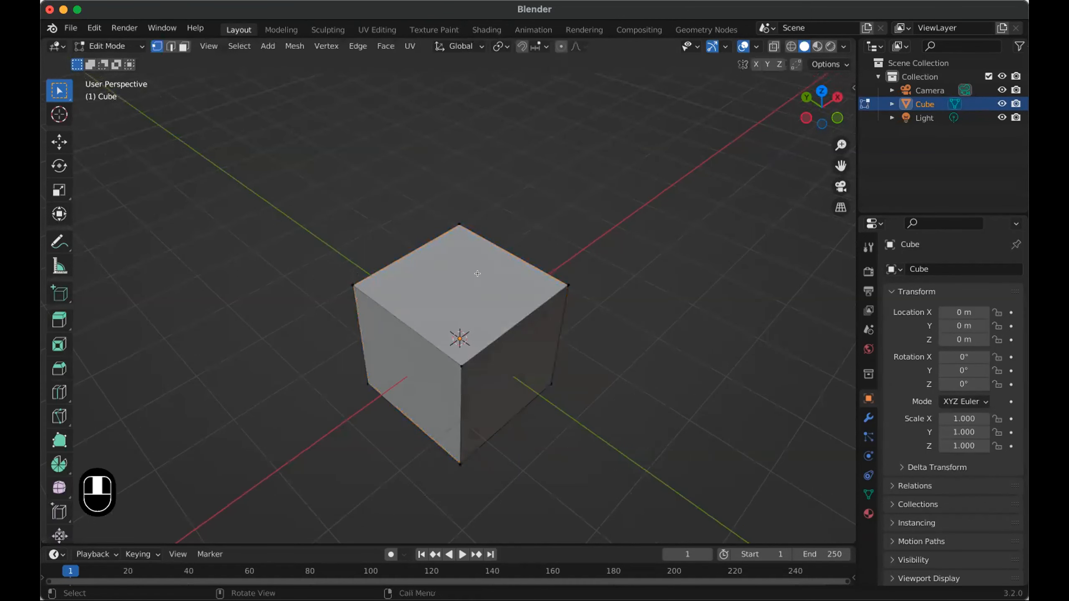
- Select three top corner vertices and the bottom +X, -Y corner vertex one by one, and deselect everything
left_click(354, 286)
left_click(568, 287)
left_click(460, 225)
left_click(559, 367)
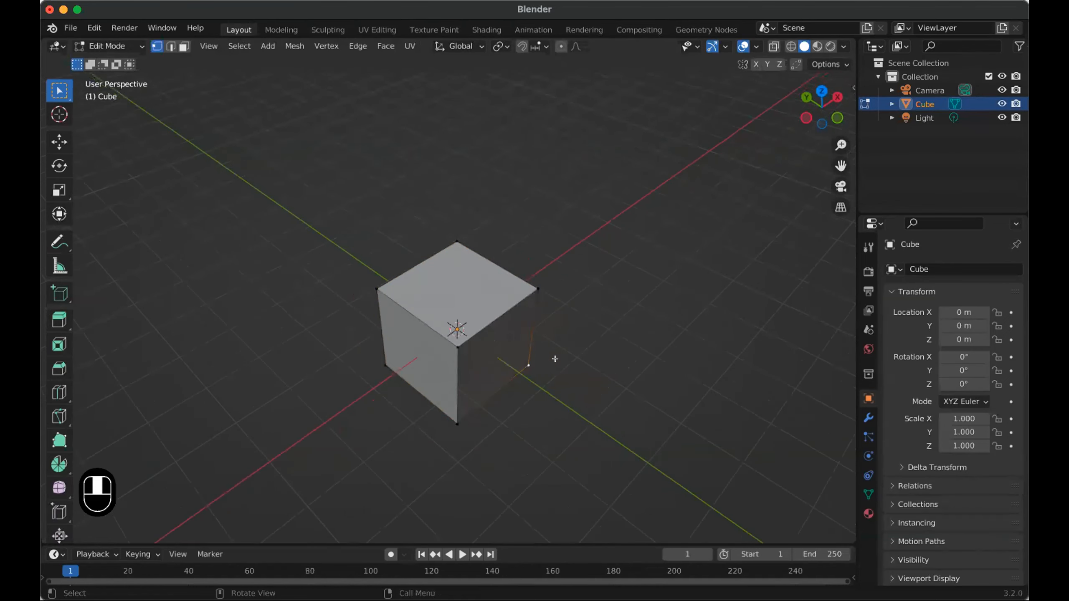
scroll(530, 337, "up", 2)
scroll(452, 268, "down", 2)
left_click(380, 172)
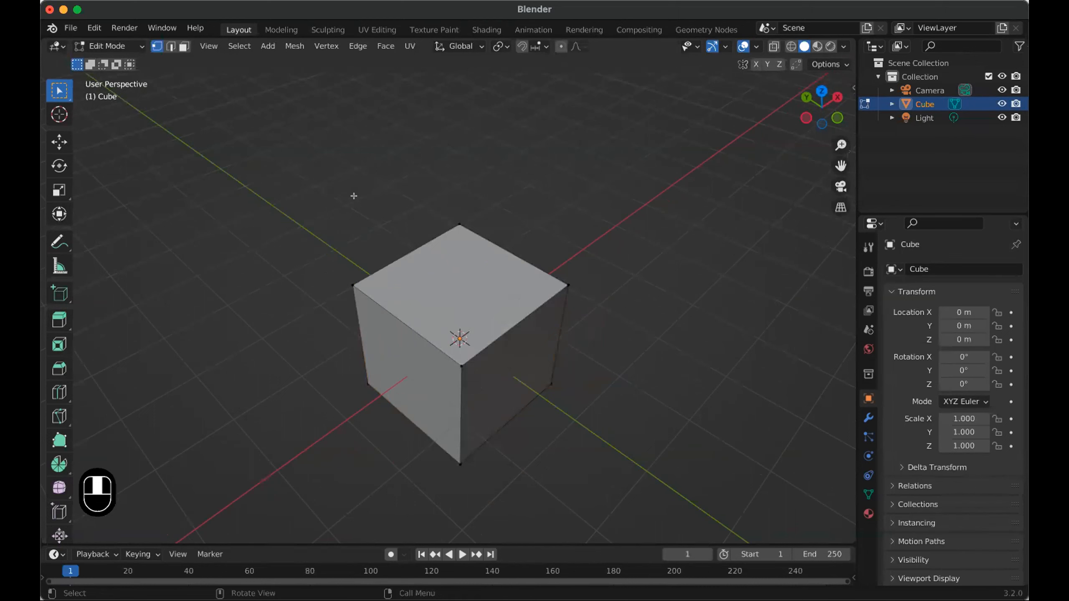
- Switch to edge selection and select the cube's top edge on the +Y side, followed by the one on the +X side
left_click(170, 46)
left_click(376, 263)
left_click(495, 251)
middle_click_drag(520, 185, 518, 181)
scroll(518, 181, "down", 2)
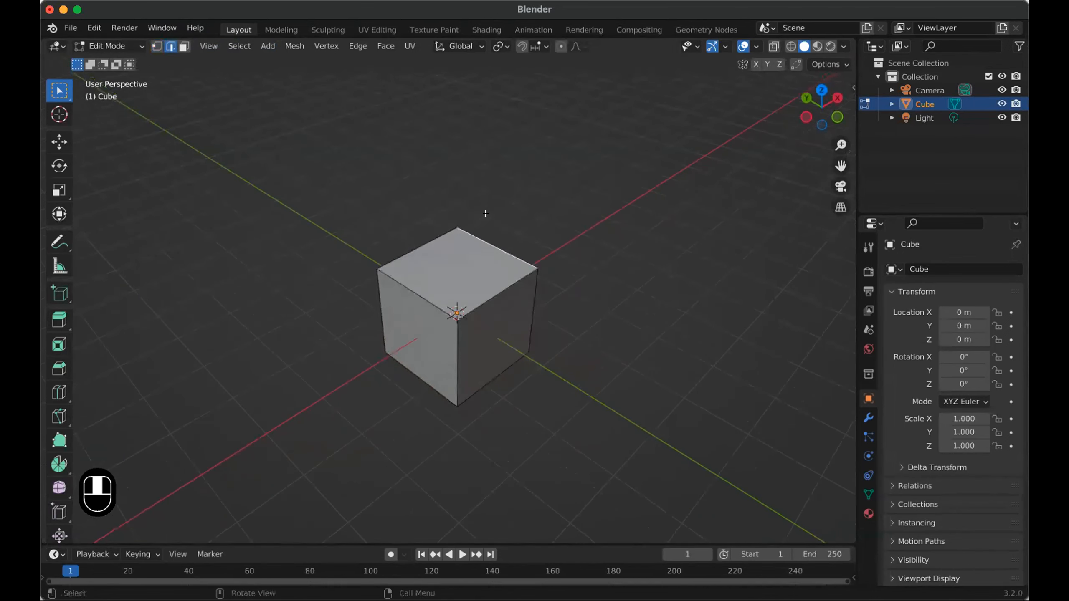
scroll(518, 217, "up", 2)
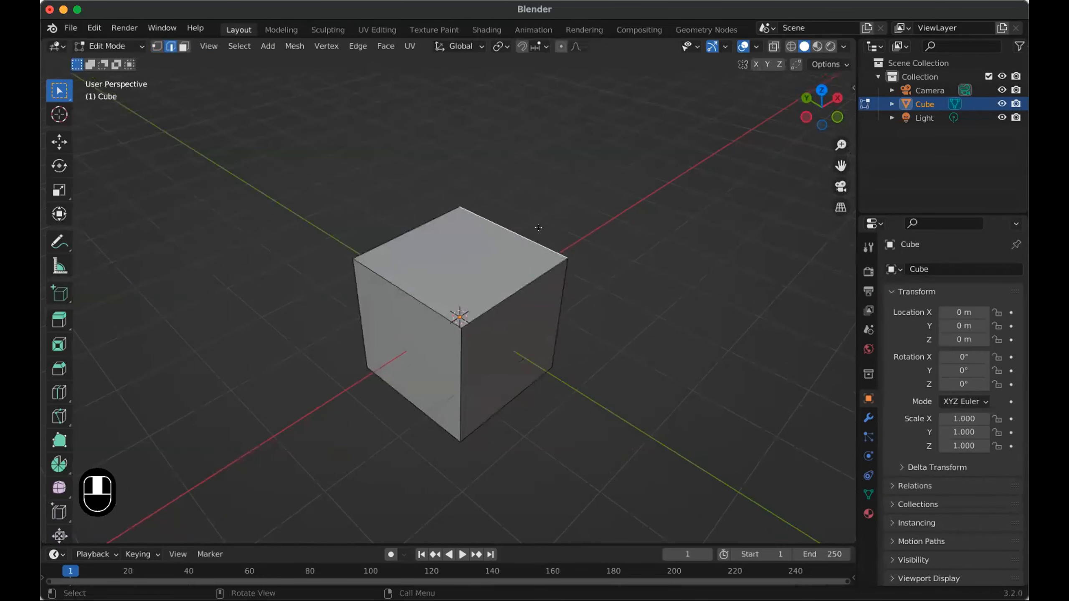
- Try moving the top edge on the +X side upward and rotating it about 19° around the global X axis
left_click_drag(529, 237, 530, 163)
middle_click_drag(531, 162, 489, 227)
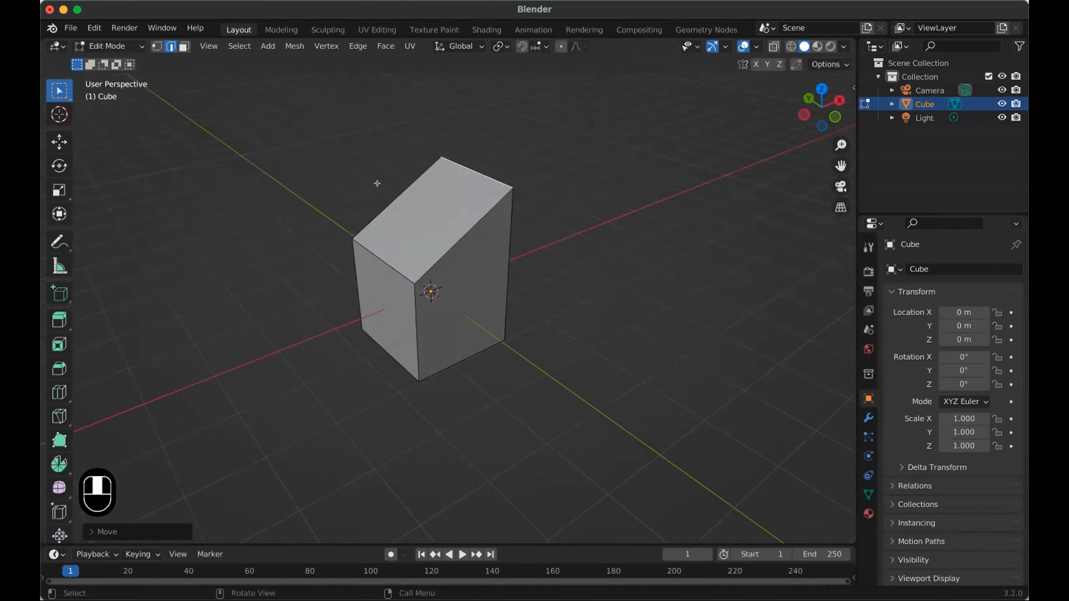
scroll(419, 184, "up", 2)
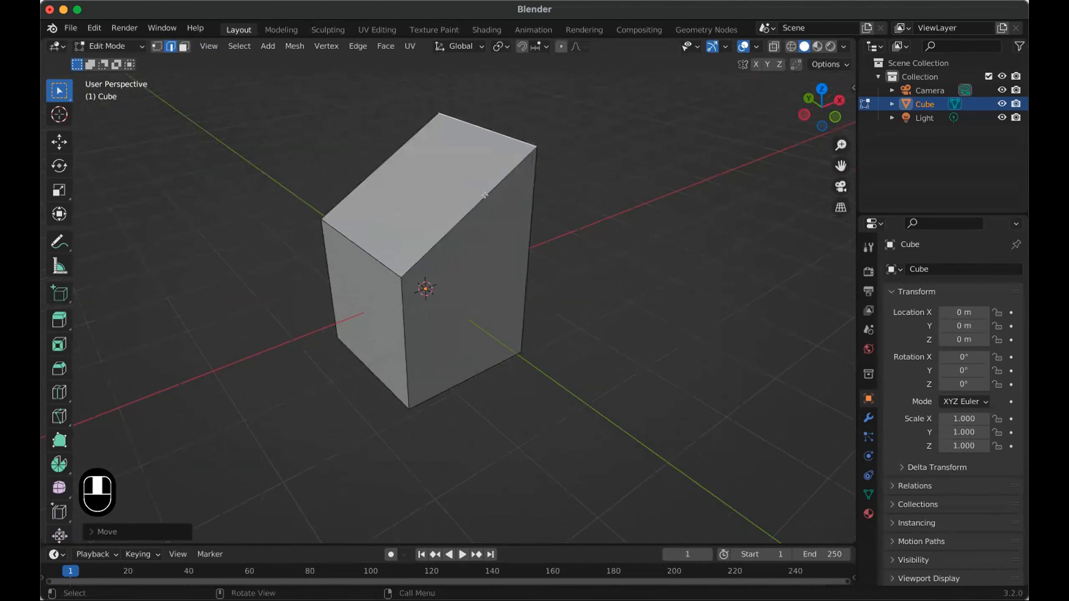
scroll(485, 195, "down", 2)
key("r")
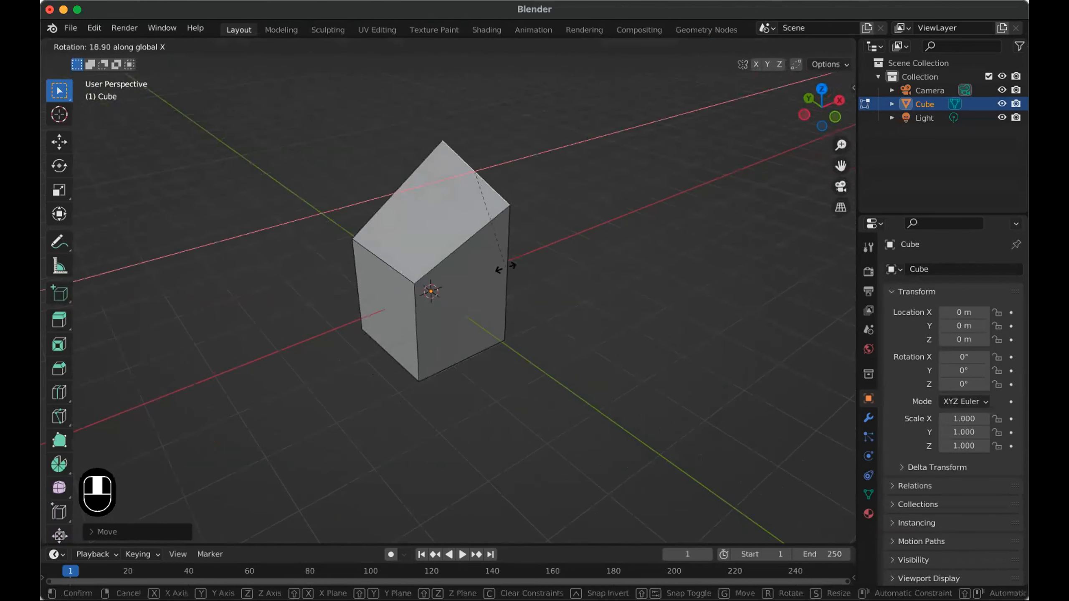
left_click(498, 269)
middle_click_drag(583, 241, 509, 226)
scroll(594, 240, "down", 1)
scroll(522, 229, "up", 2)
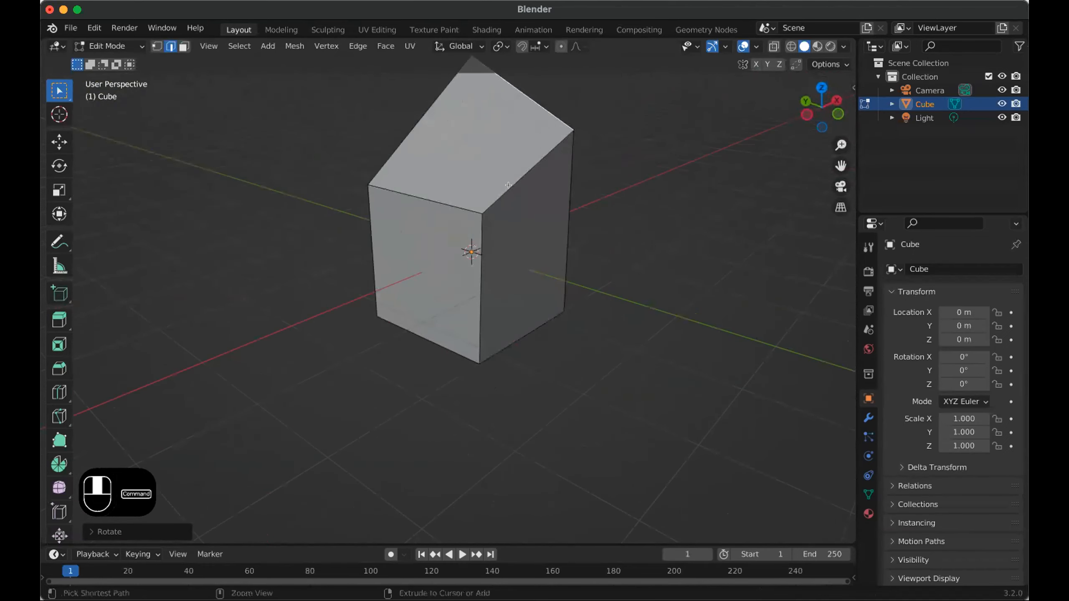
- Undo the rotation and the move of the cube's top edge
key("super+z")
key("super+z")
middle_click_drag(561, 179, 553, 189)
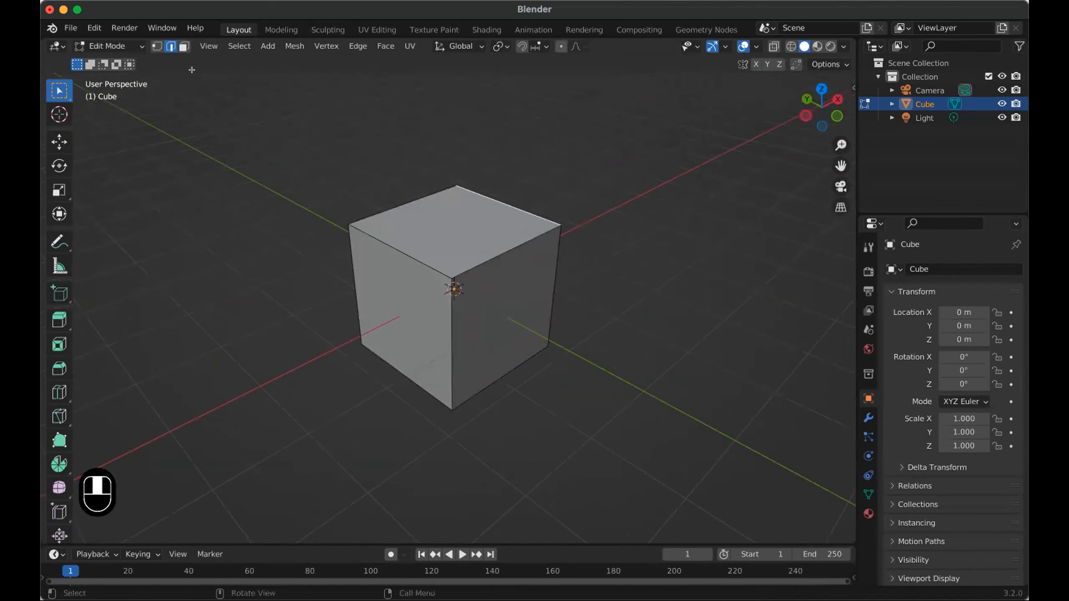
- Switch to face selection and select the cube's top, -X and -Y faces one at a time
left_click(179, 50)
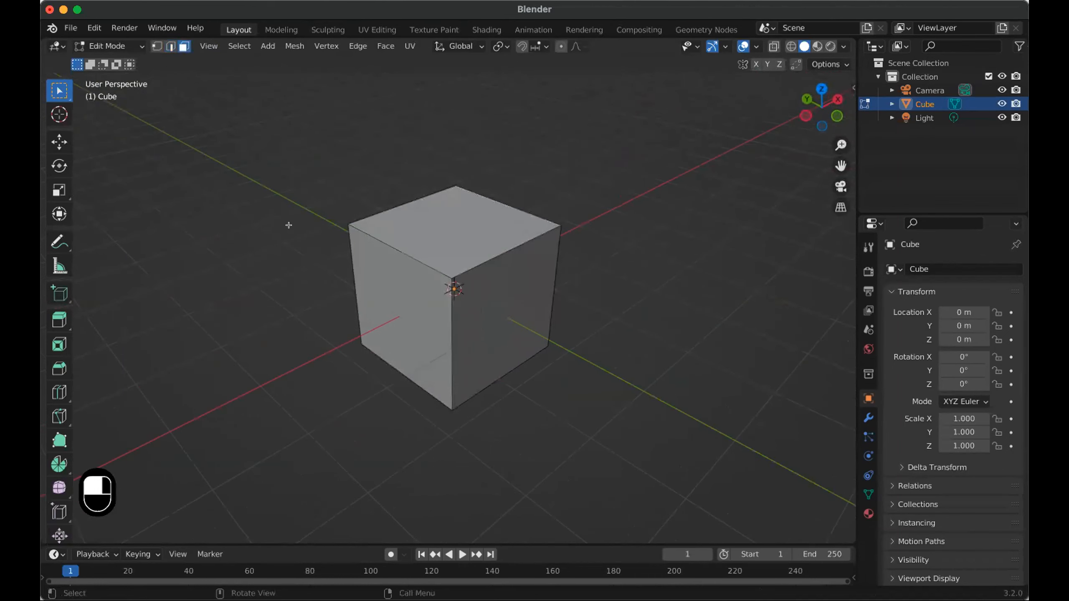
left_click(463, 229)
left_click(414, 301)
left_click(487, 315)
- Select the cube's -Y face and add the +X and bottom faces to the selection
middle_click_drag(496, 262, 496, 249)
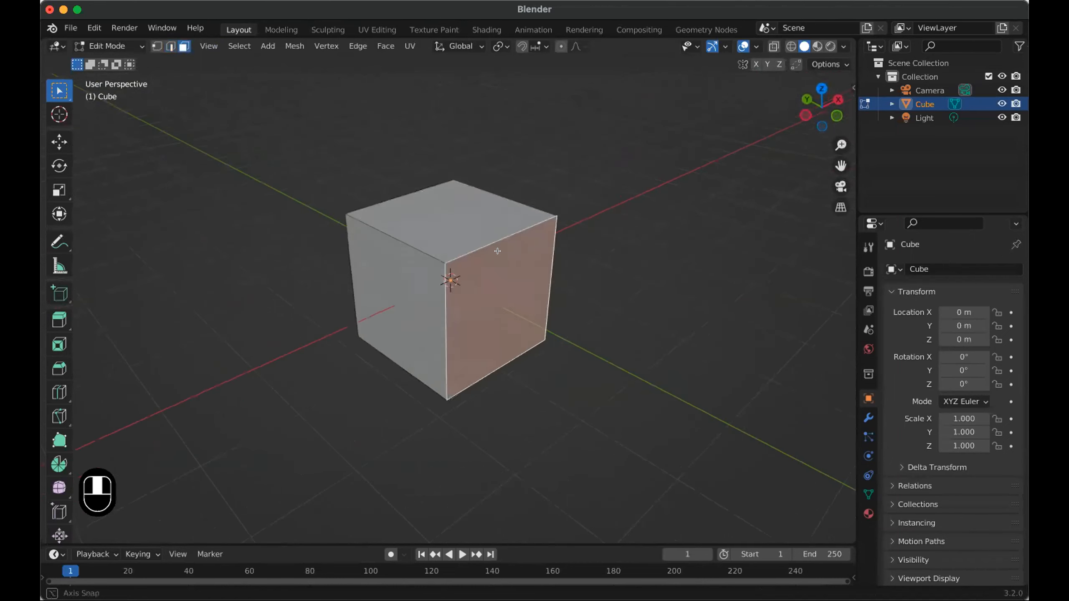
left_click(238, 179)
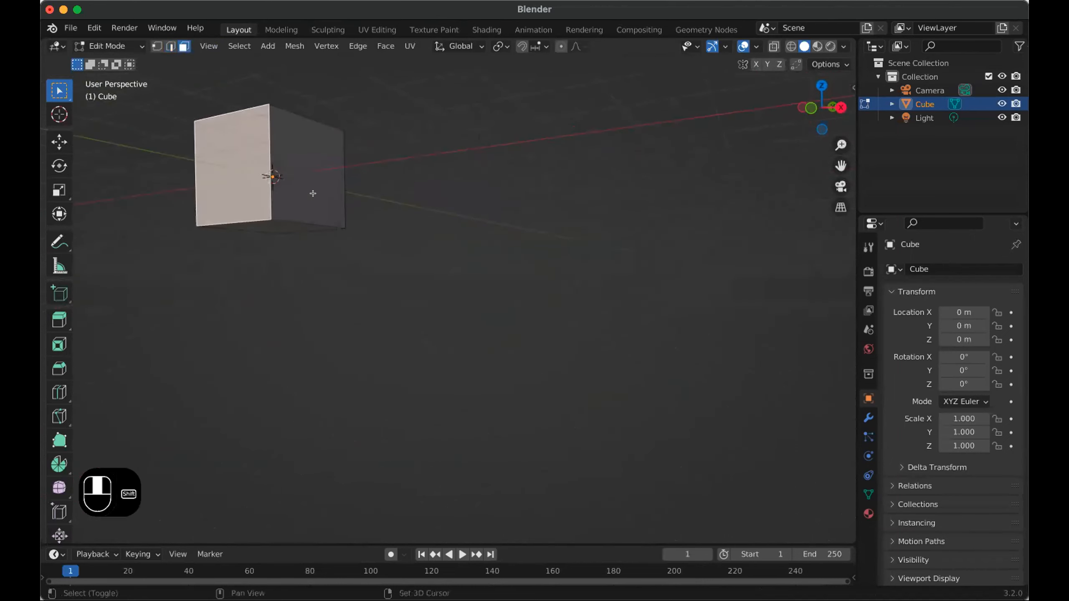
left_click(293, 178, "shift")
left_click(270, 172, "shift")
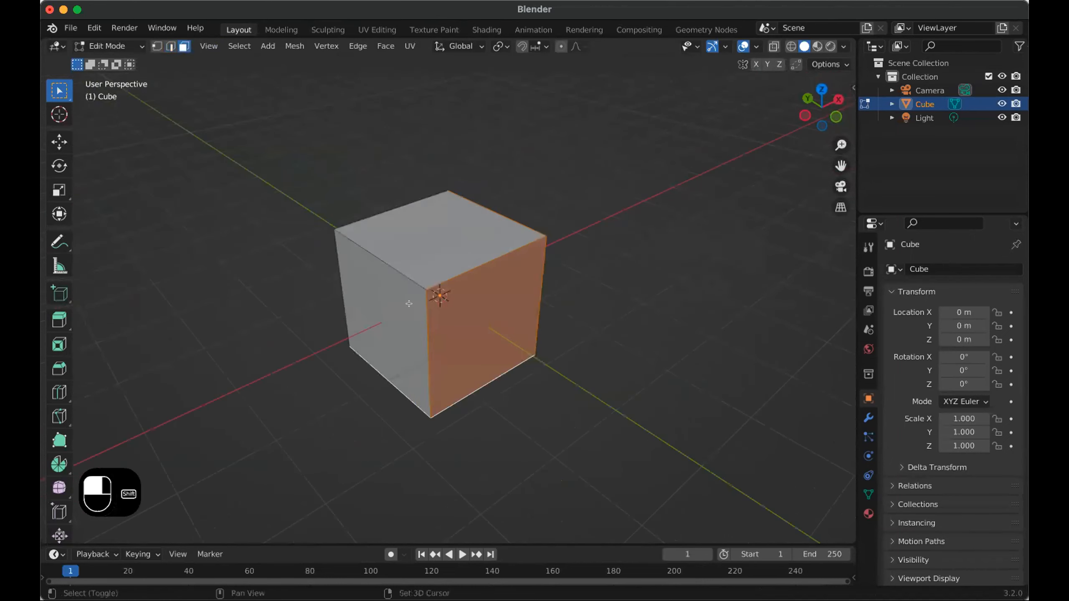
- Select the -X, top and -Y faces individually again, ending with only the top face selected
left_click(409, 304)
left_click(422, 246)
left_click(520, 324)
left_click(408, 310)
left_click(457, 249)
- Try moving the cube's top face upward to stretch the cube into a tall box
key("g")
left_click(467, 143)
middle_click_drag(487, 195, 463, 195)
- Try rotating the raised top face around the global Y axis and moving it freely
key("r")
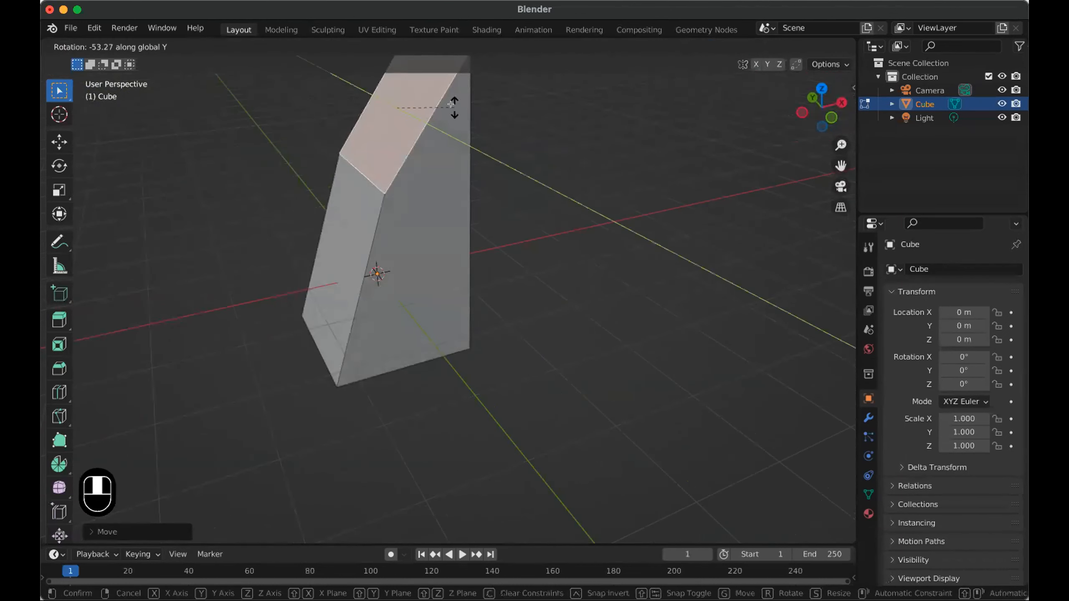
left_click(475, 180)
key("g")
left_click(430, 227)
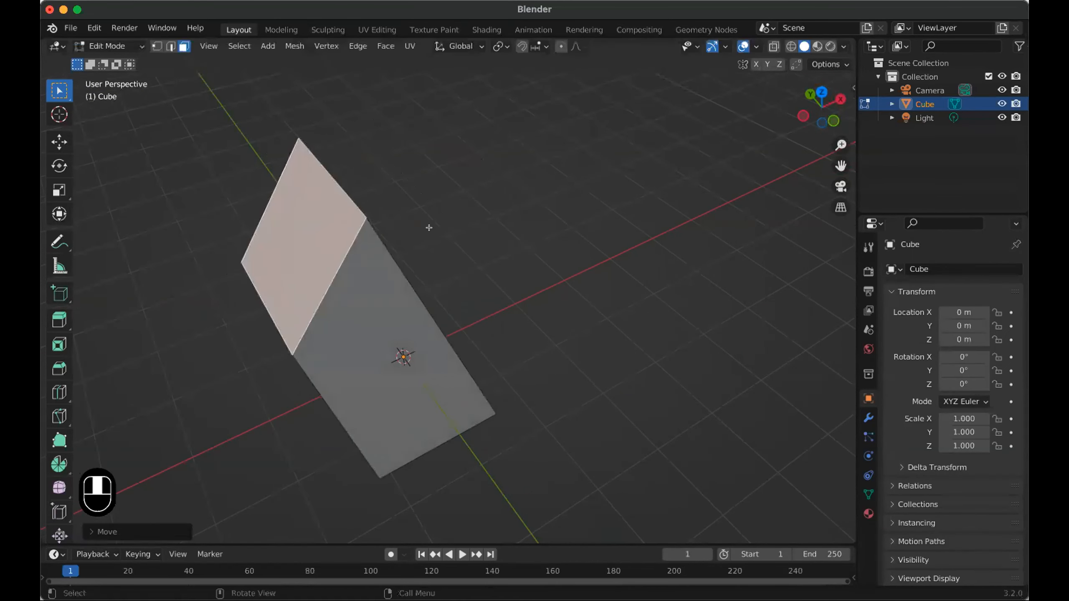
- Undo the top face's moves and rotation
middle_click_drag(430, 227, 485, 192)
key("ctrl+z")
key("ctrl+z")
key("ctrl+z")
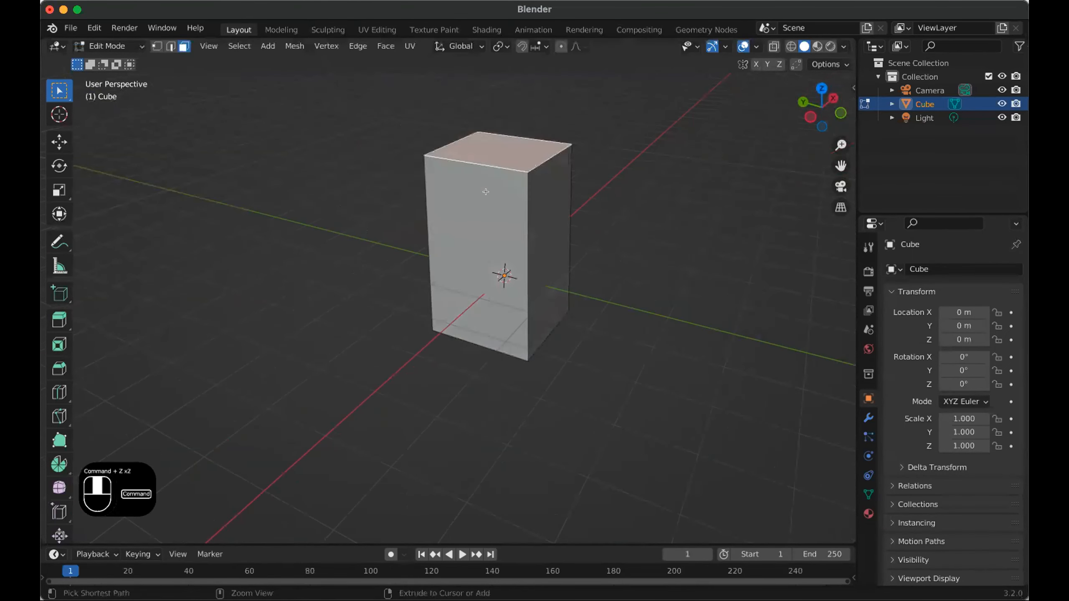
- Toggle the cube between Object Mode and Edit Mode twice, ending in Edit Mode, and deselect its top face
middle_click_drag(543, 235, 501, 274)
key("Tab")
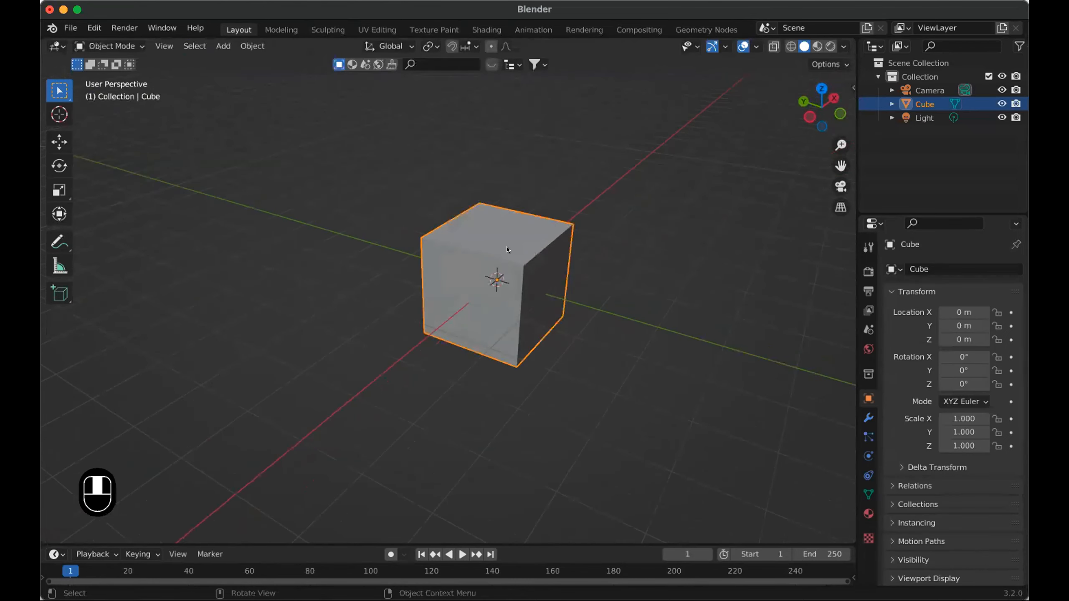
key("Tab")
key("Tab")
key("Tab")
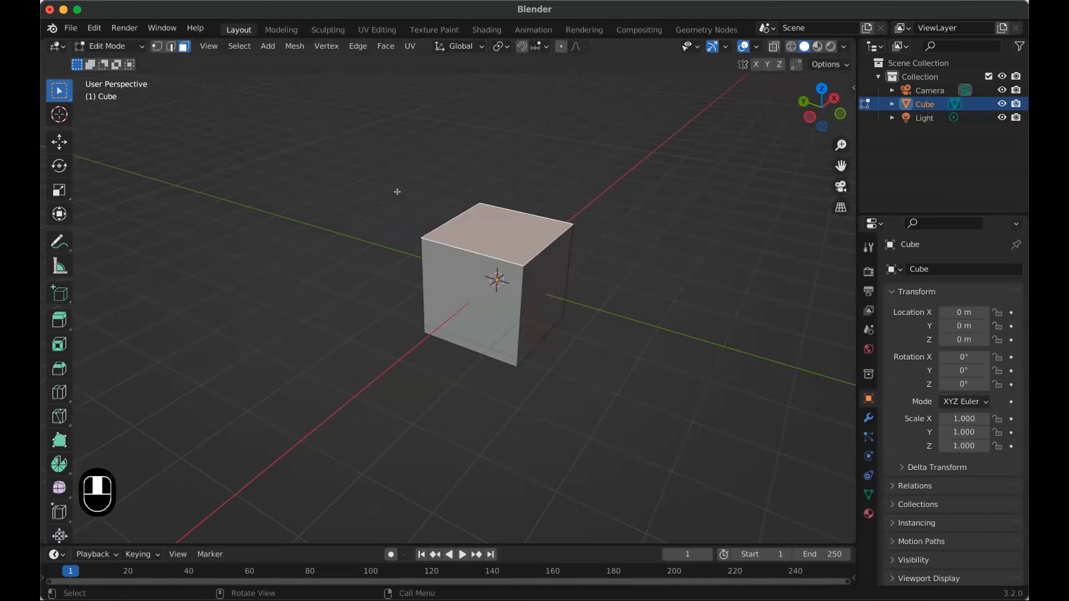
middle_click_drag(398, 192, 334, 182, "shift")
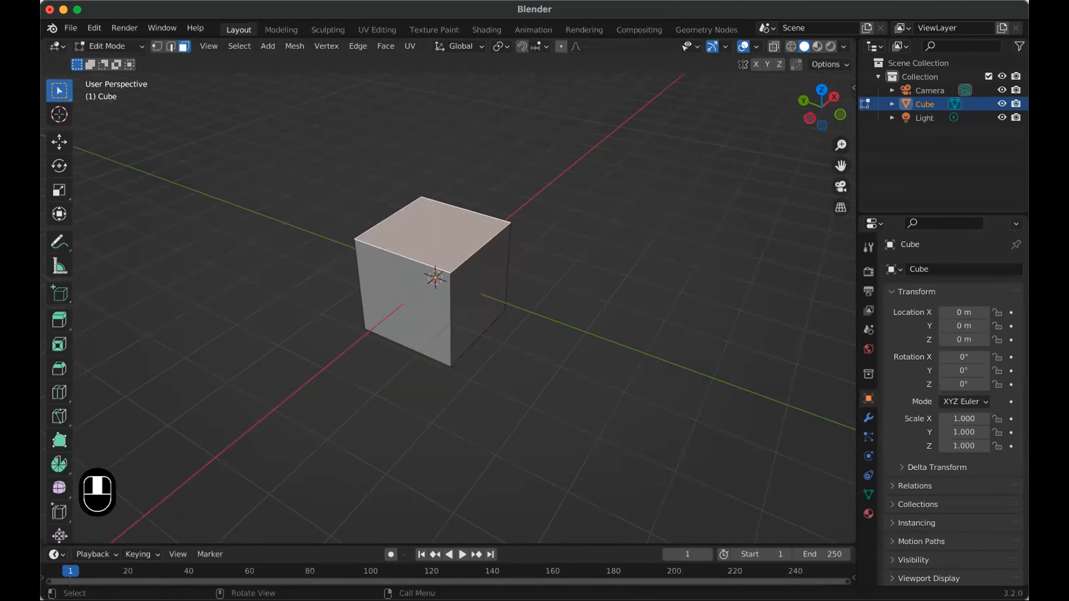
left_click(231, 194)
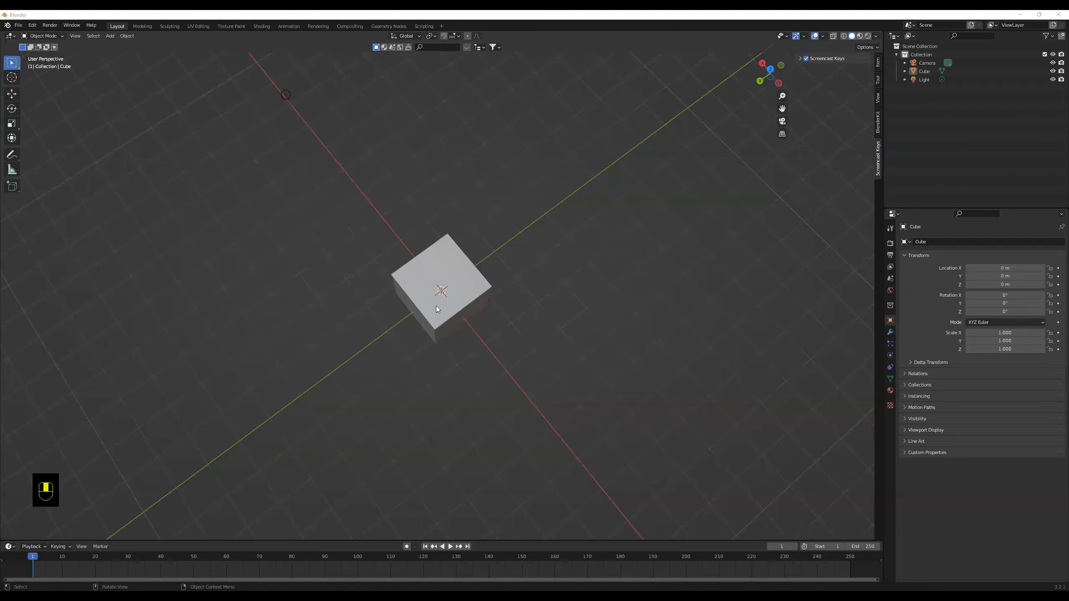
- Select the whole cube in Object Mode and start moving it freely
middle_click_drag(436, 306, 562, 278)
scroll(577, 296, "up", 3)
scroll(562, 278, "down", 6)
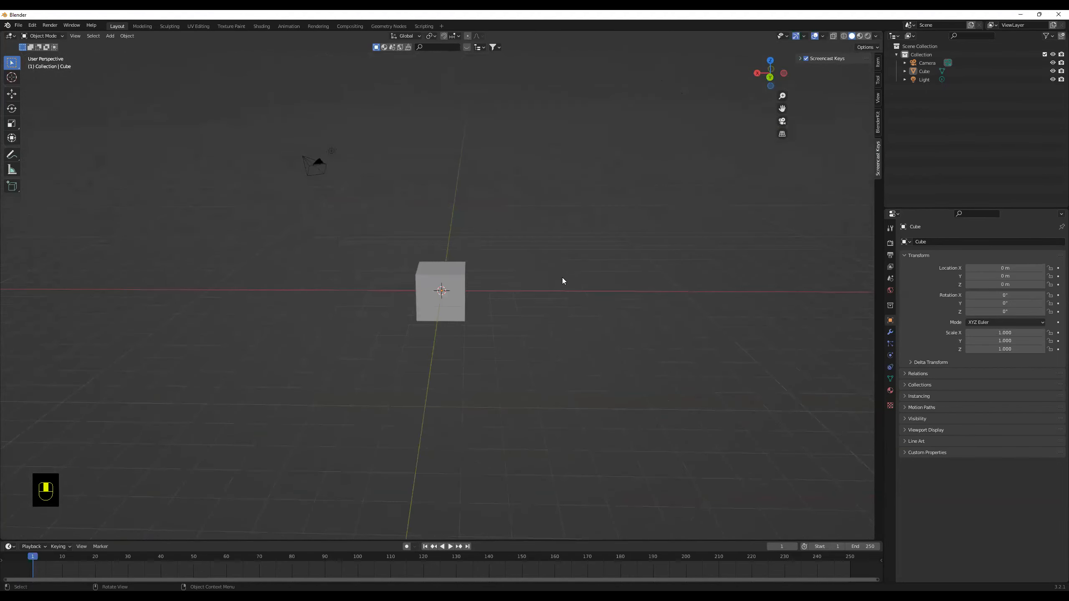
scroll(562, 278, "down", 4)
middle_click_drag(429, 299, 303, 272)
scroll(462, 271, "up", 7)
middle_click_drag(462, 271, 489, 282)
scroll(488, 290, "up", 5)
left_click(489, 282)
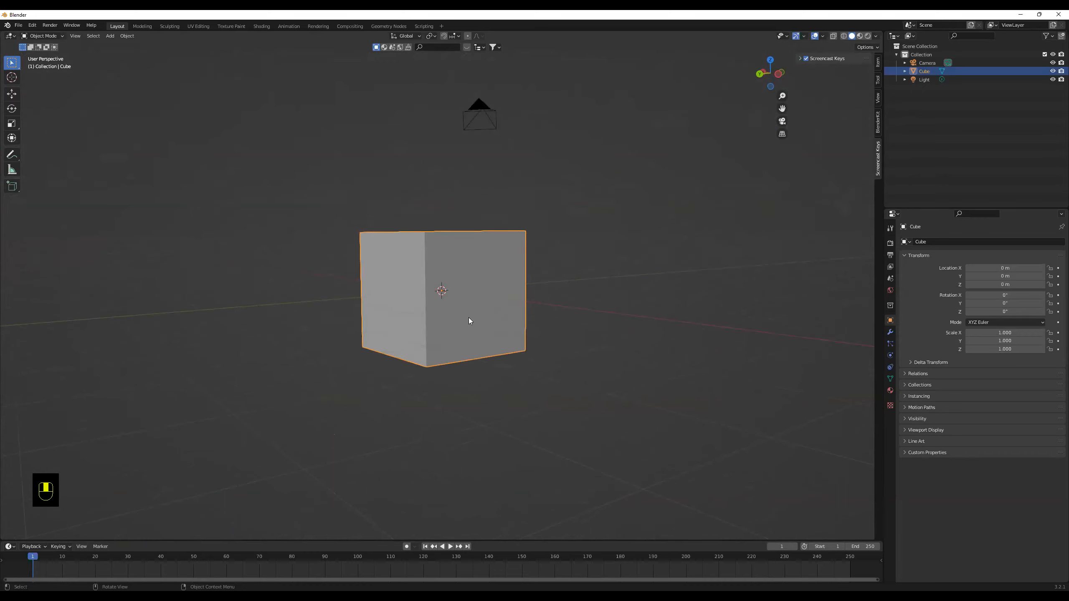
key("g")
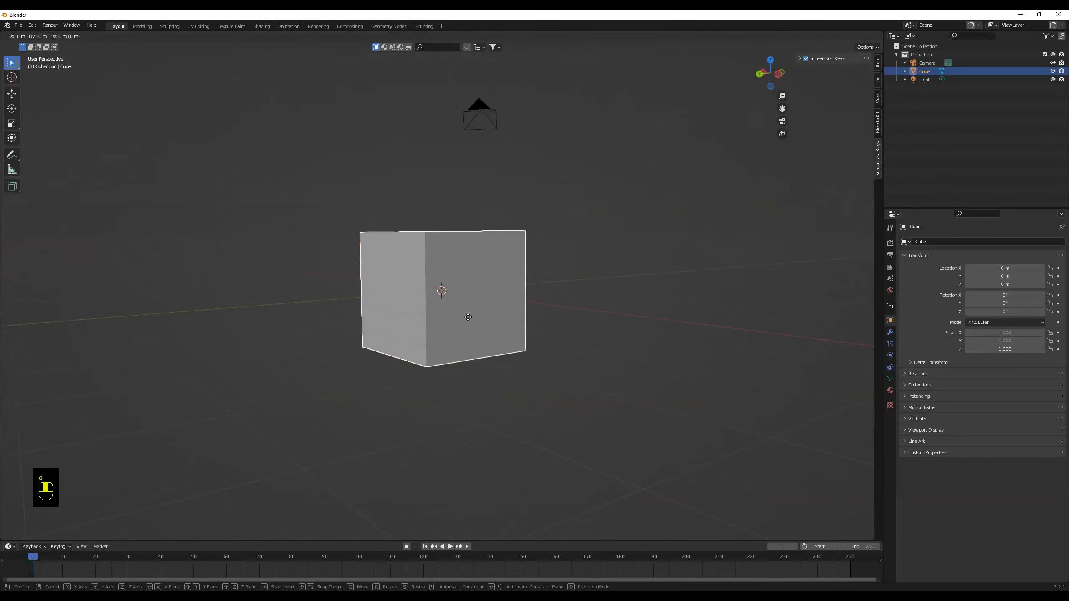
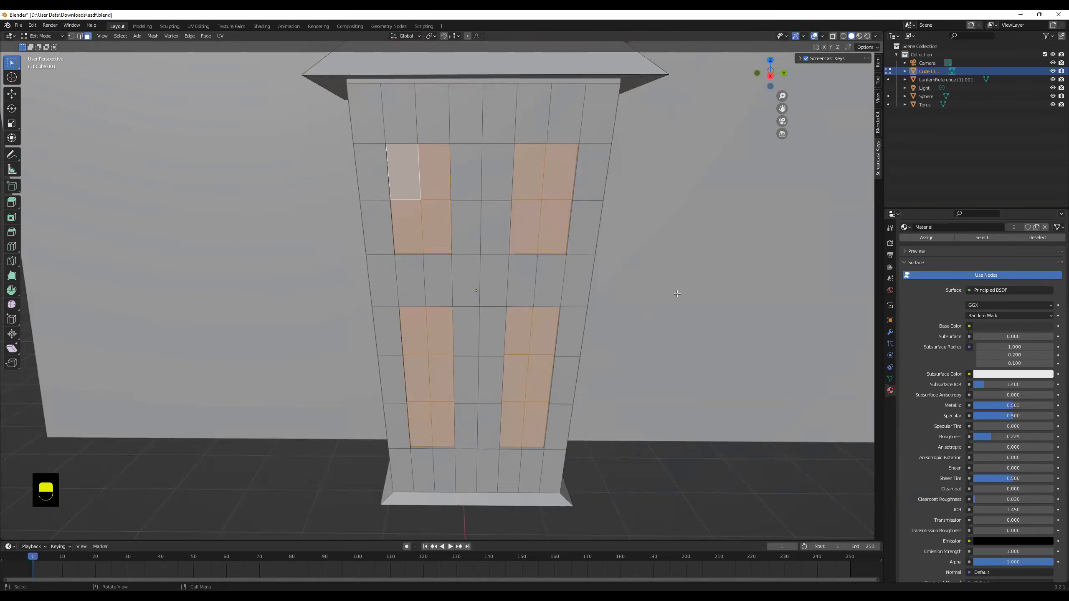
- Preview the lantern body and its selected window faces in rendered shading, and return to solid shading
middle_click_drag(525, 209, 537, 290)
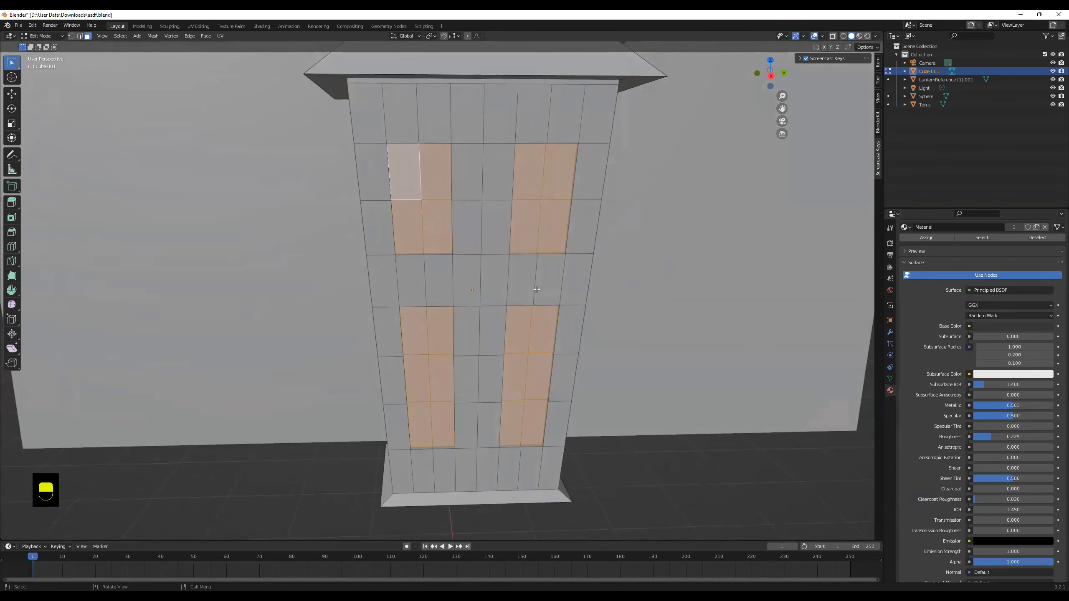
scroll(741, 284, "up", 1)
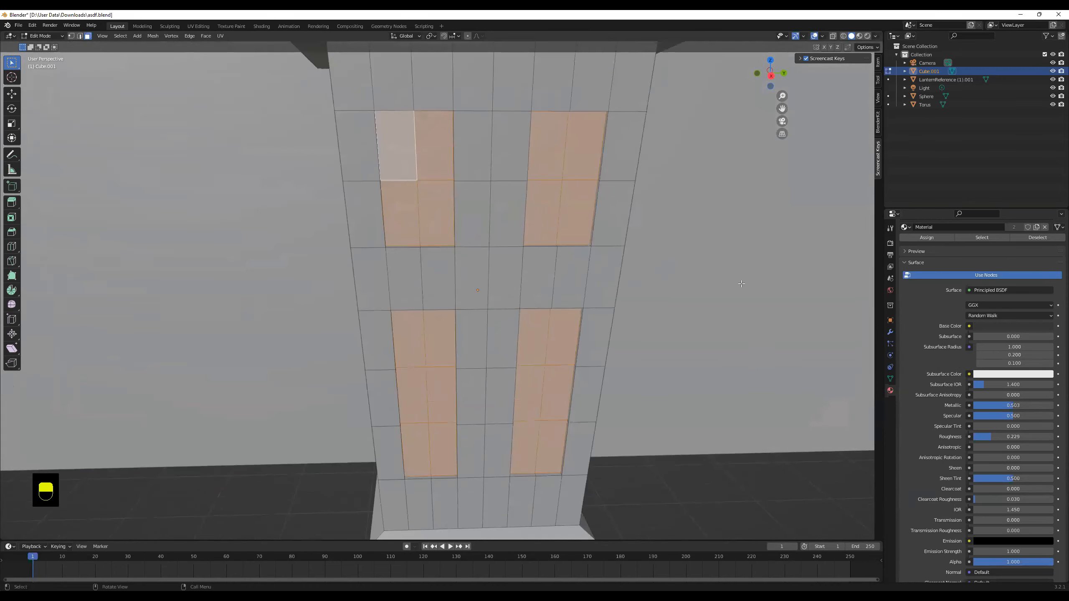
left_click(867, 35)
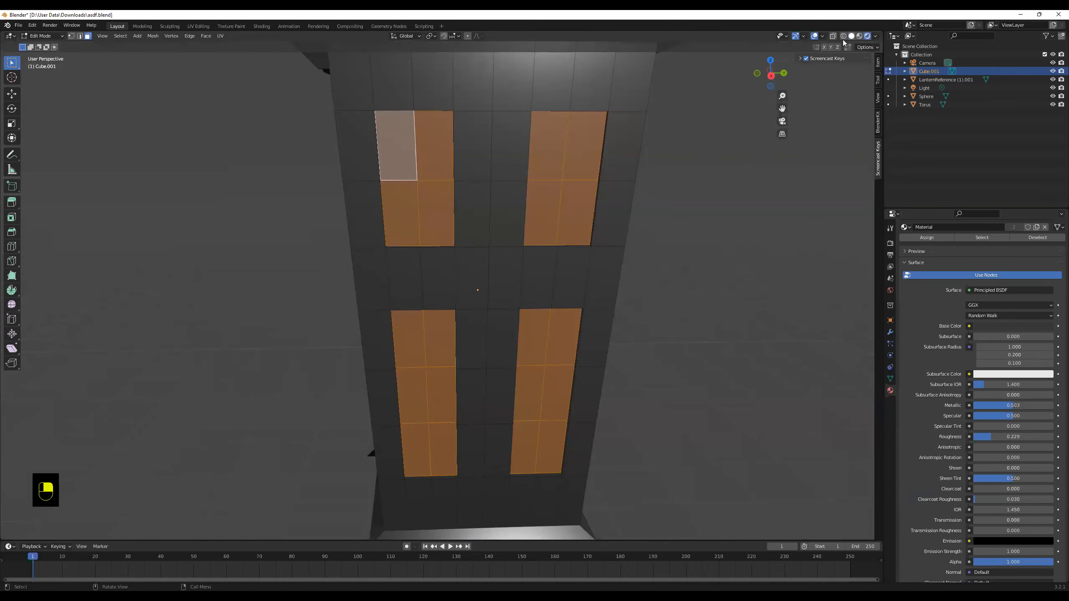
left_click(850, 37)
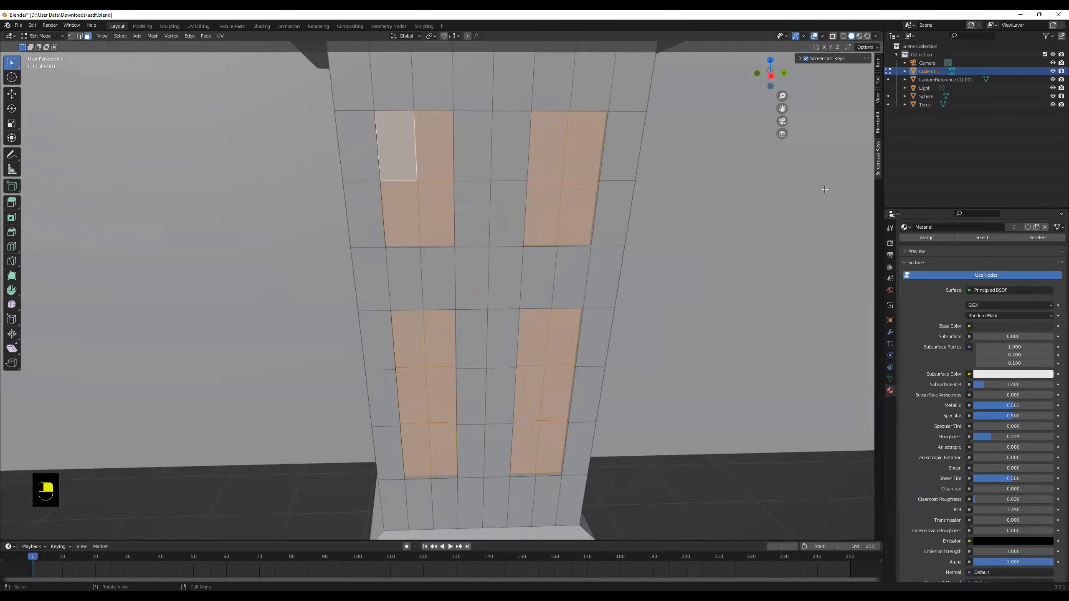
- Add a second material slot with a new material to the lantern body and set its emission colour to yellow-orange
scroll(932, 337, "up", 3)
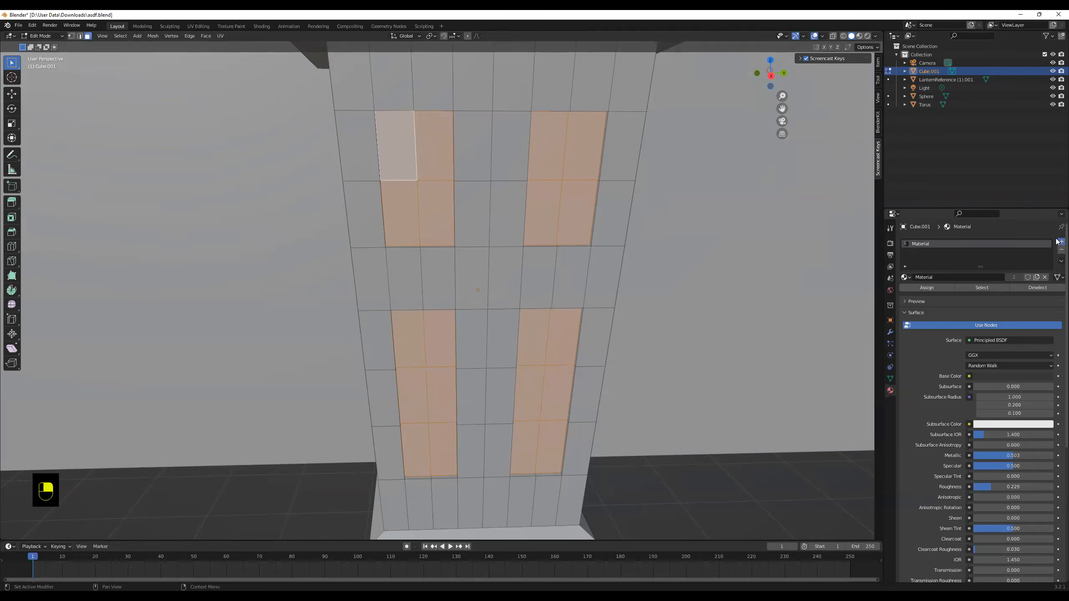
left_click(1060, 241)
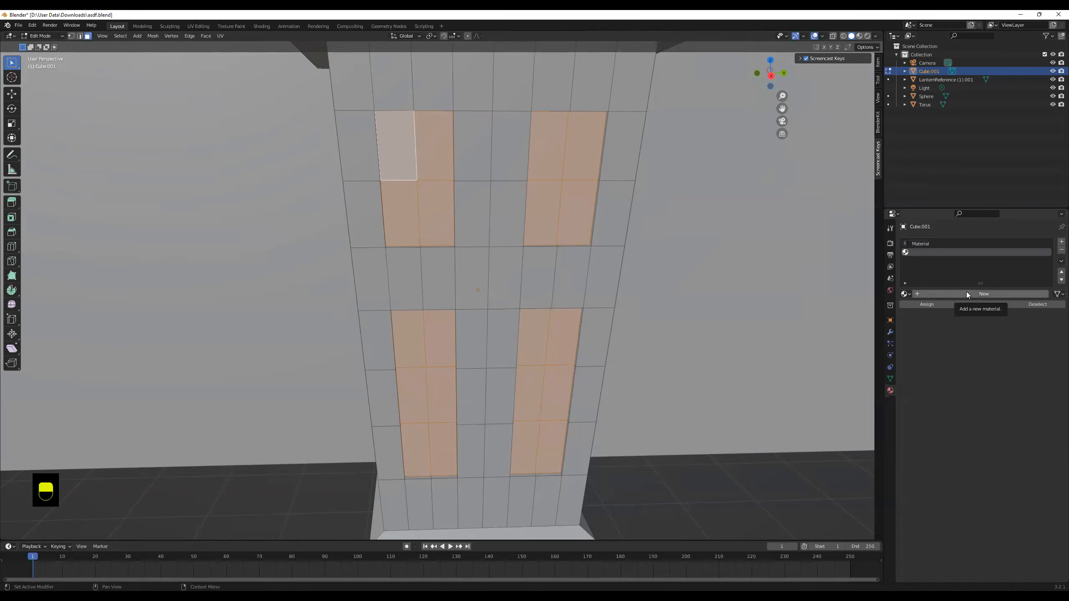
left_click(966, 292)
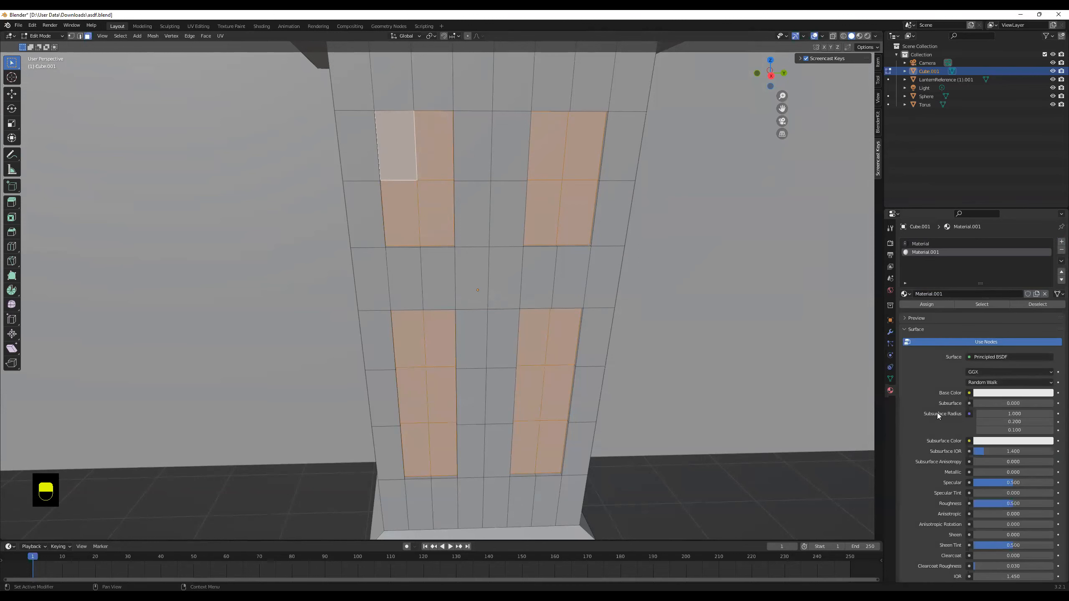
scroll(938, 416, "down", 1)
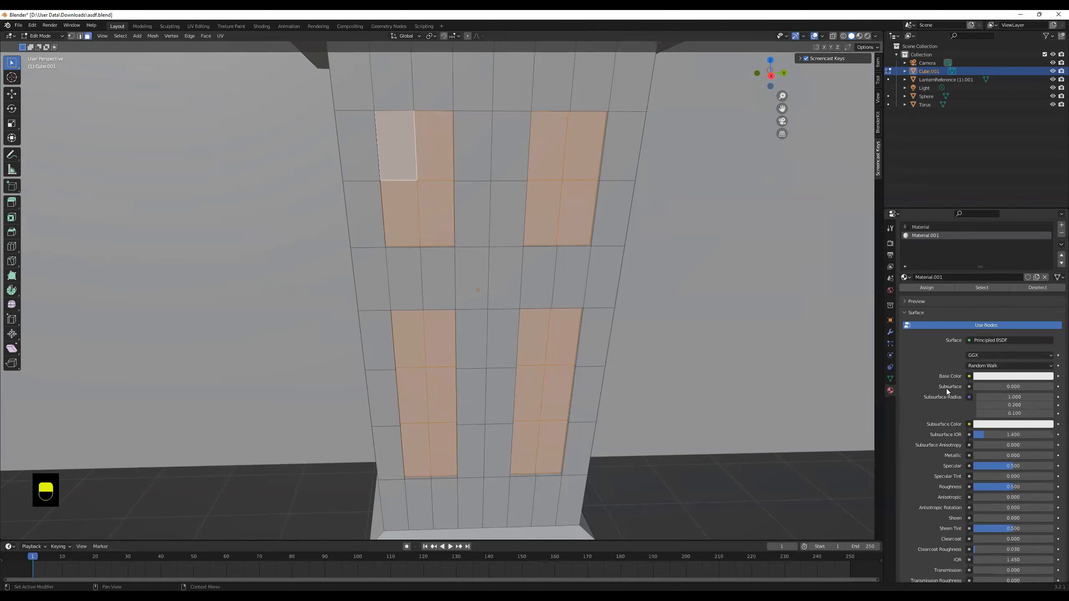
scroll(946, 389, "down", 8)
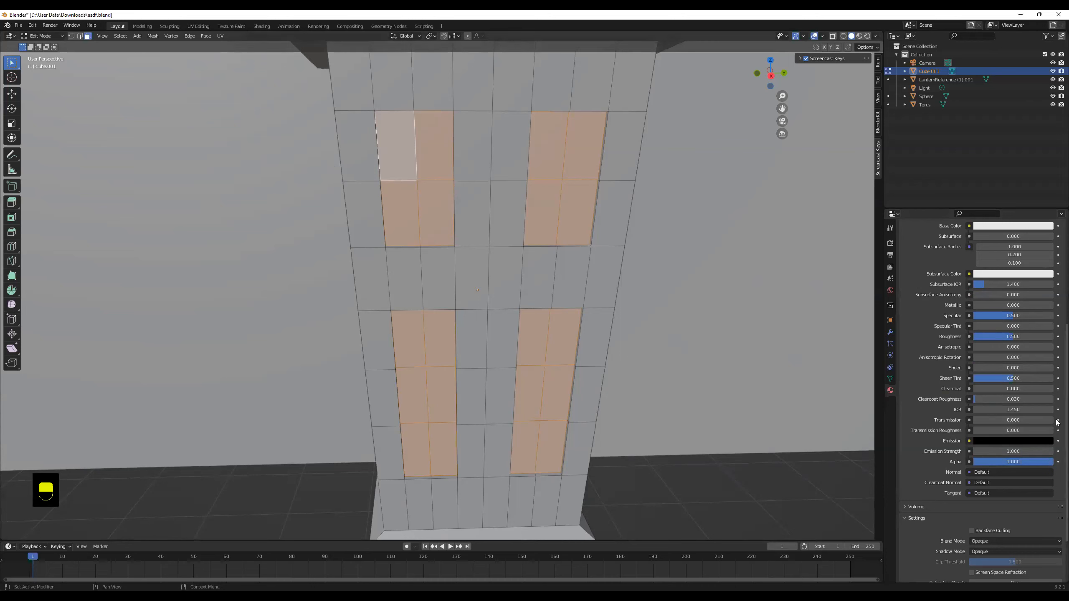
left_click(1004, 441)
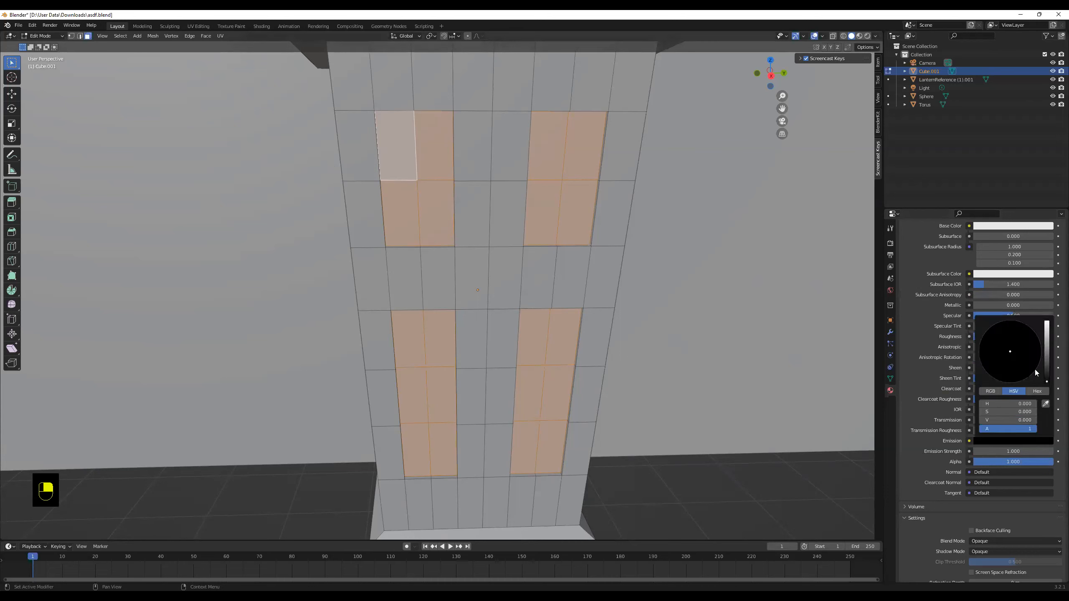
scroll(989, 354, "up", 20)
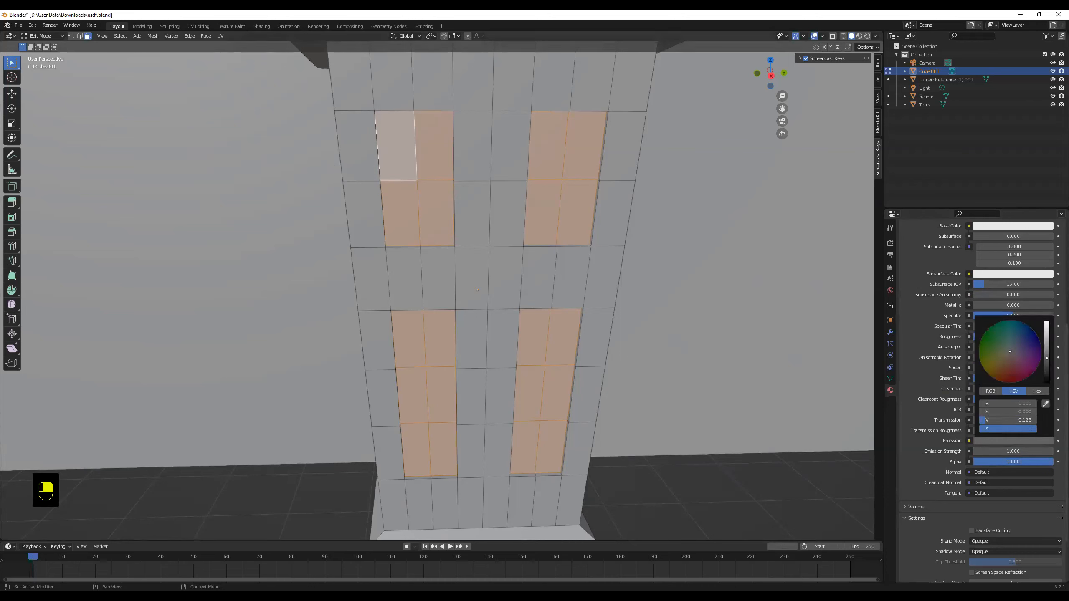
left_click_drag(1009, 355, 992, 369)
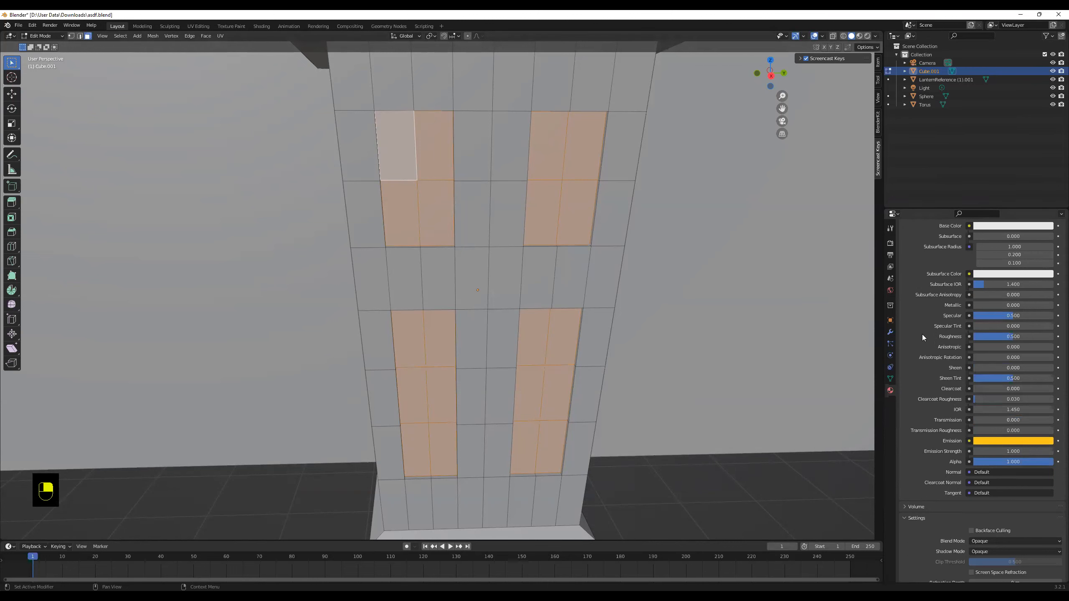
- Assign the new emissive material to the selected window faces and show the lantern in rendered shading
scroll(922, 335, "up", 2)
scroll(922, 335, "up", 8)
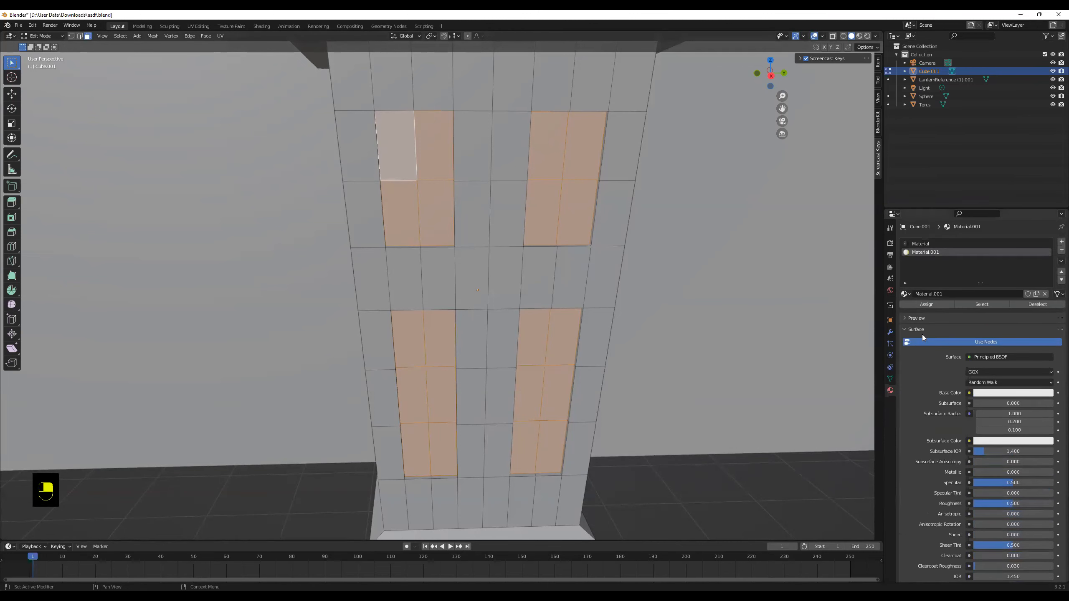
left_click(930, 303)
left_click(867, 37)
mouse_move(706, 215)
middle_mouse_down()
mouse_move(761, 230)
mouse_move(722, 215)
middle_mouse_up()
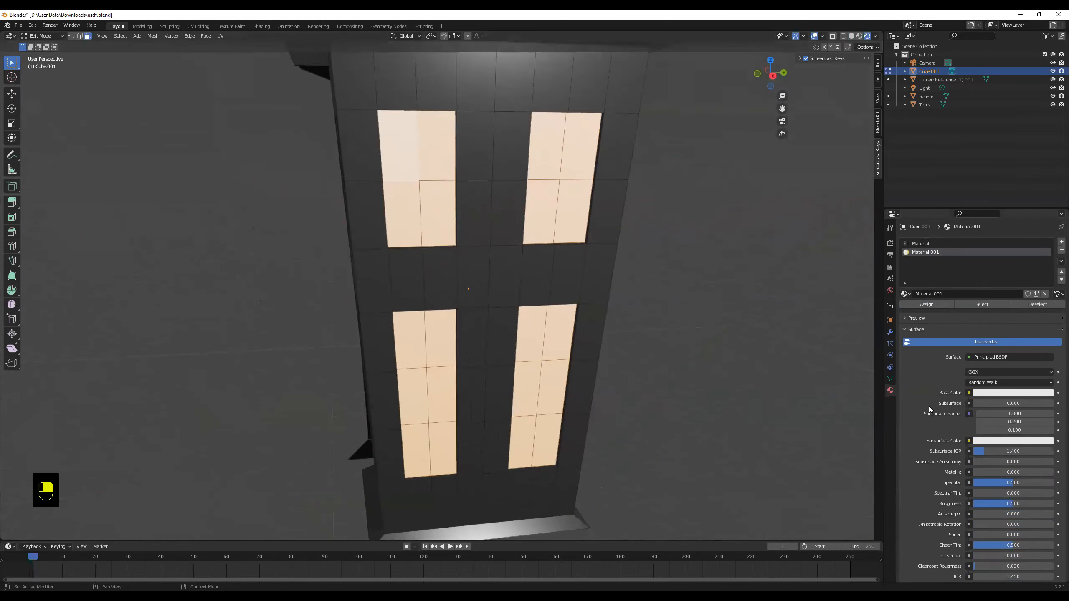
- Change the window material's emission colour to a darker, deeper orange
scroll(928, 406, "down", 10)
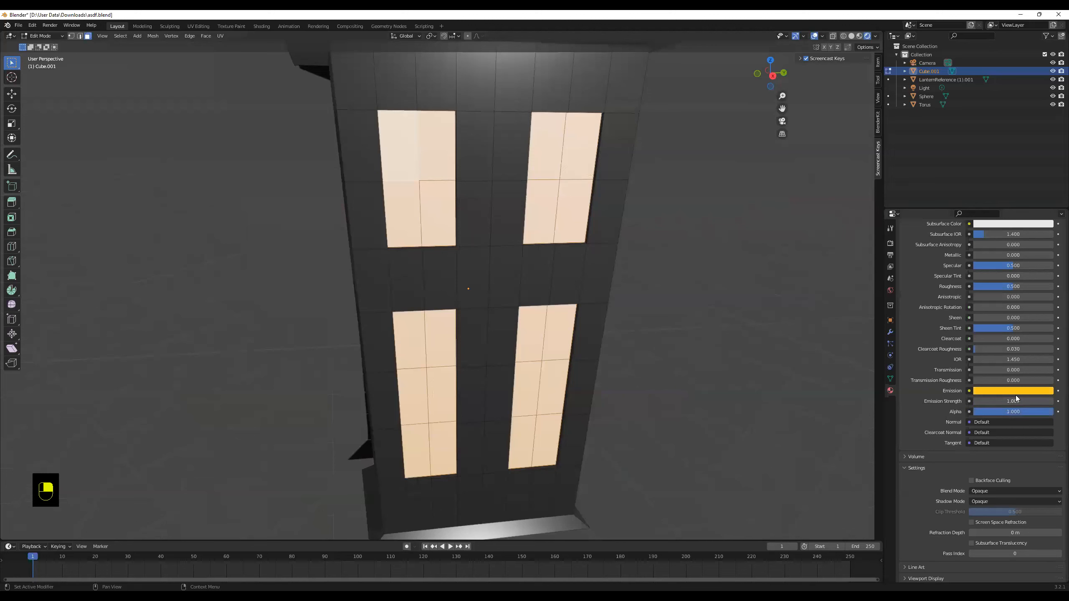
left_click(1015, 391)
mouse_move(990, 322)
left_mouse_down()
mouse_move(1000, 332)
mouse_move(987, 323)
left_mouse_up()
mouse_move(1047, 276)
left_mouse_down()
mouse_move(1046, 299)
mouse_move(1047, 287)
left_mouse_up()
left_click_drag(995, 322, 991, 325)
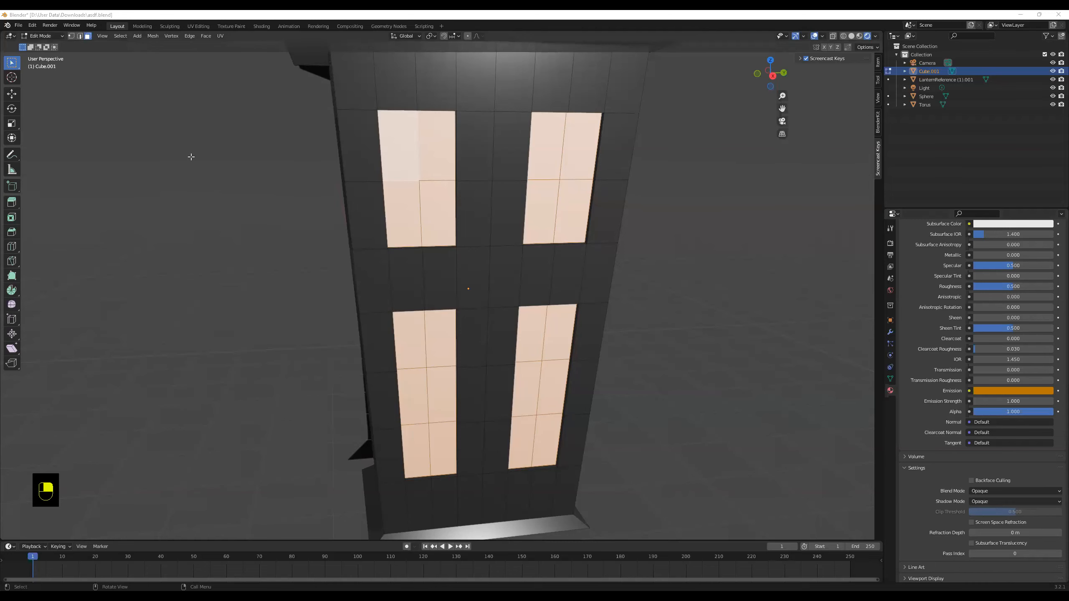
- Return to Object Mode and check the glowing windows on the whole lantern
key("Tab")
scroll(191, 156, "down", 2)
scroll(190, 156, "down", 1)
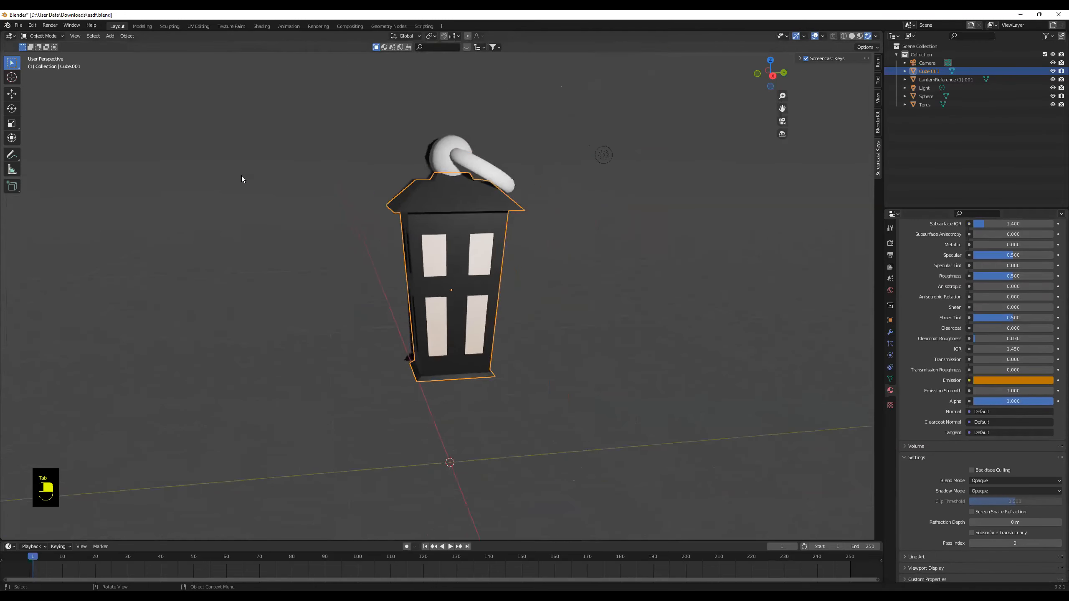
scroll(441, 268, "up", 8)
scroll(568, 227, "down", 6)
middle_click_drag(584, 203, 462, 120)
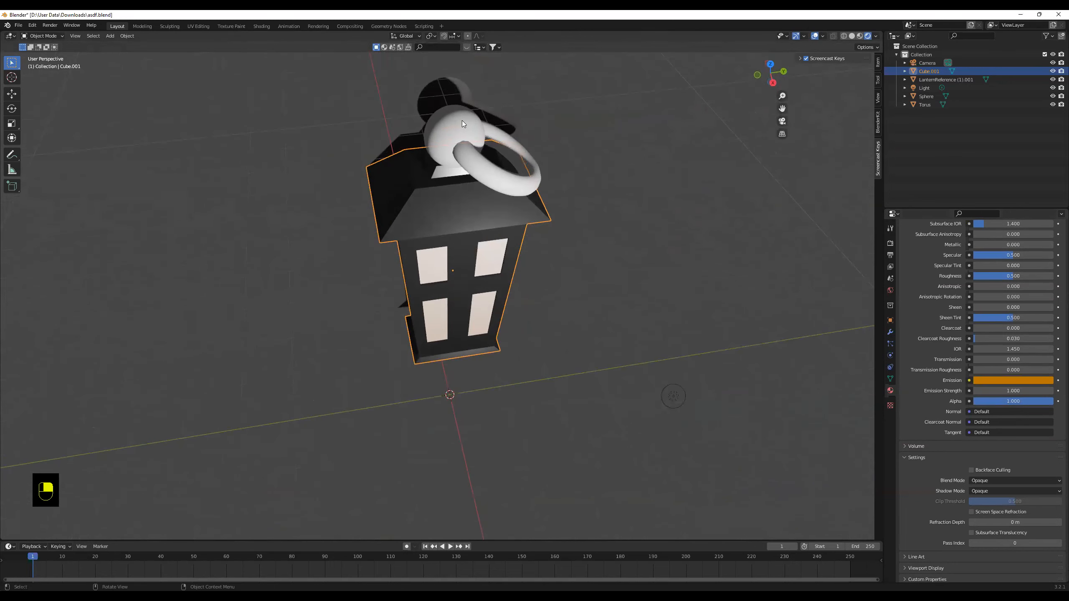
- Give the torus ring on top of the lantern a new material with a brownish-orange base colour
left_click(475, 142)
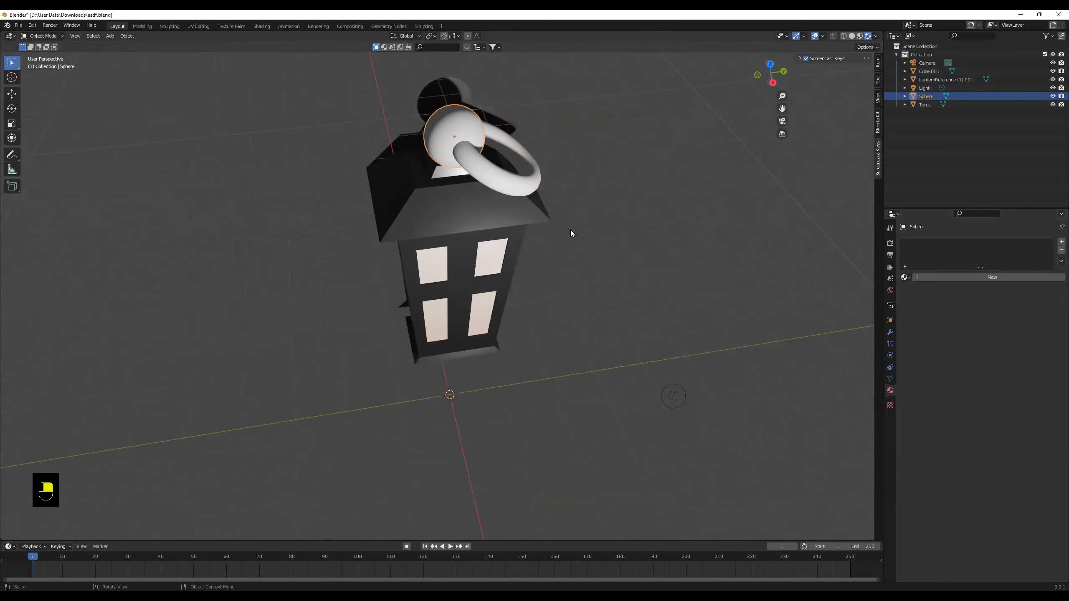
left_click(477, 163)
left_click(454, 126)
left_click(522, 189)
left_click(947, 277)
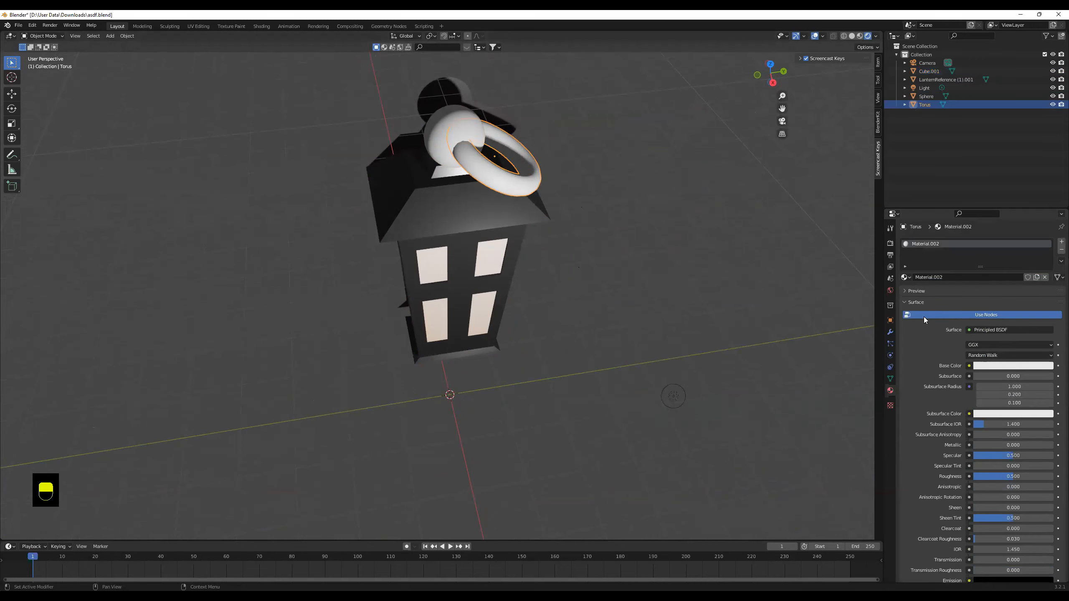
left_click(1012, 365)
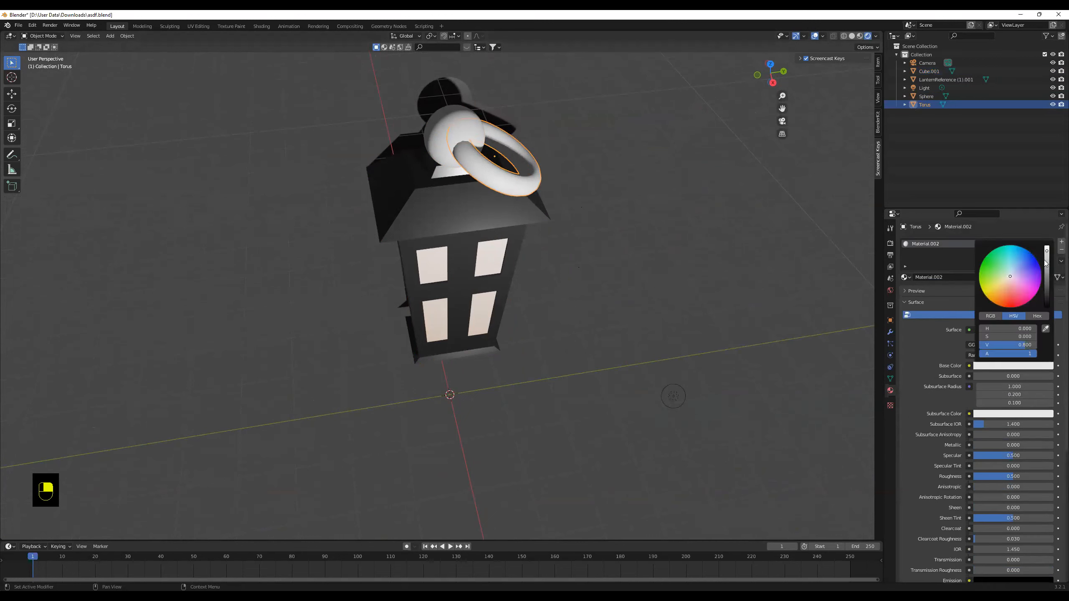
mouse_move(1047, 251)
left_mouse_down()
mouse_move(1046, 307)
mouse_move(1047, 249)
mouse_move(998, 300)
left_mouse_up()
left_click_drag(1047, 248, 1047, 274)
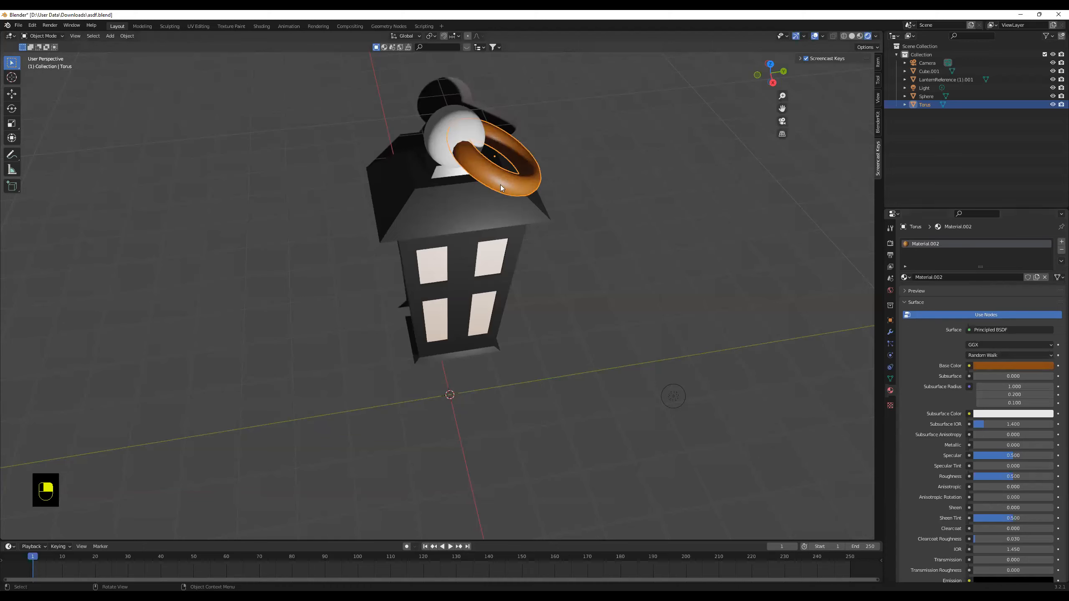
- Save the lantern file and open blendercampdemo.blend from the Blender Saves folder in Program Files on drive H
middle_click_drag(626, 342, 421, 219)
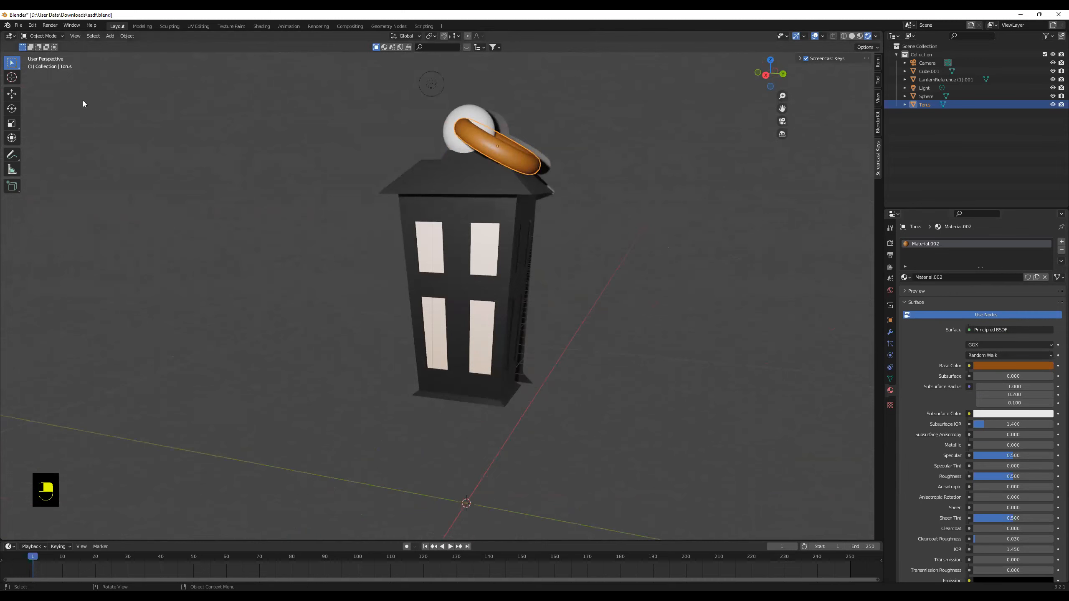
key("ctrl+s")
left_click(19, 25)
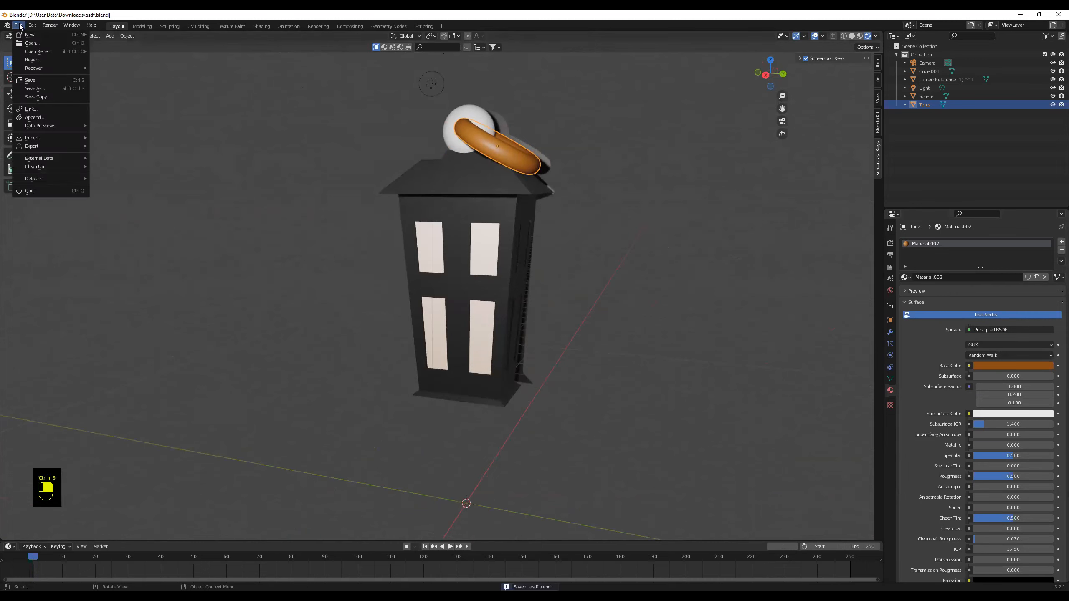
left_click(36, 43)
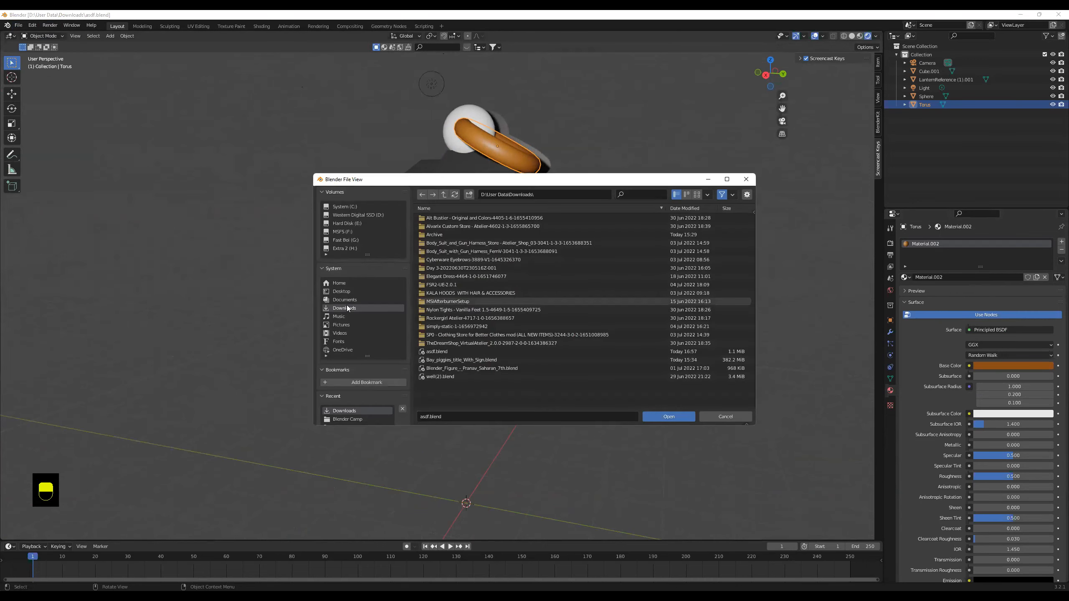
left_click(341, 326)
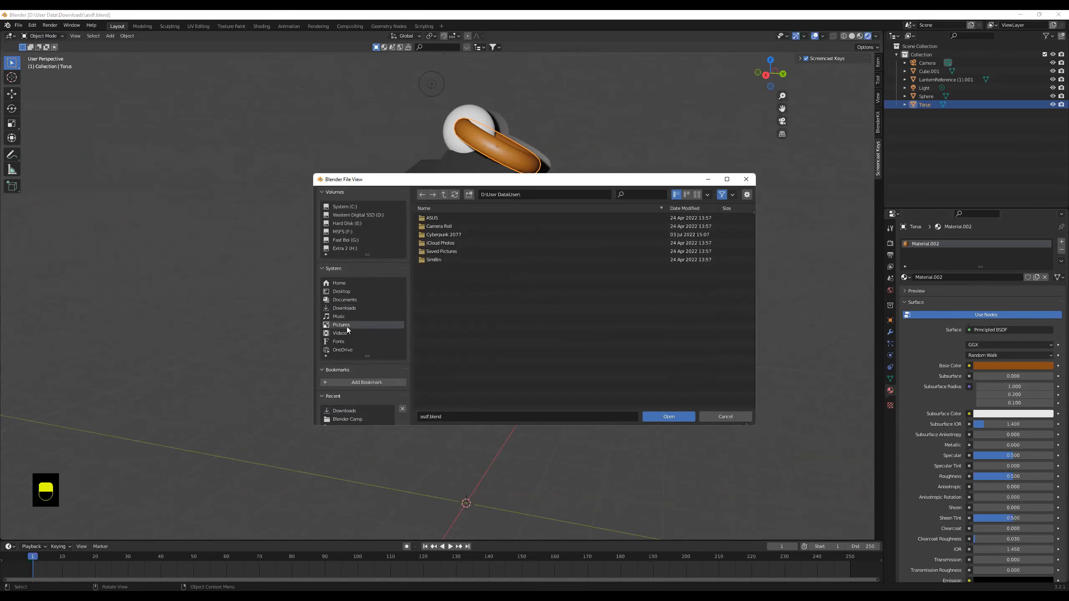
left_click(345, 247)
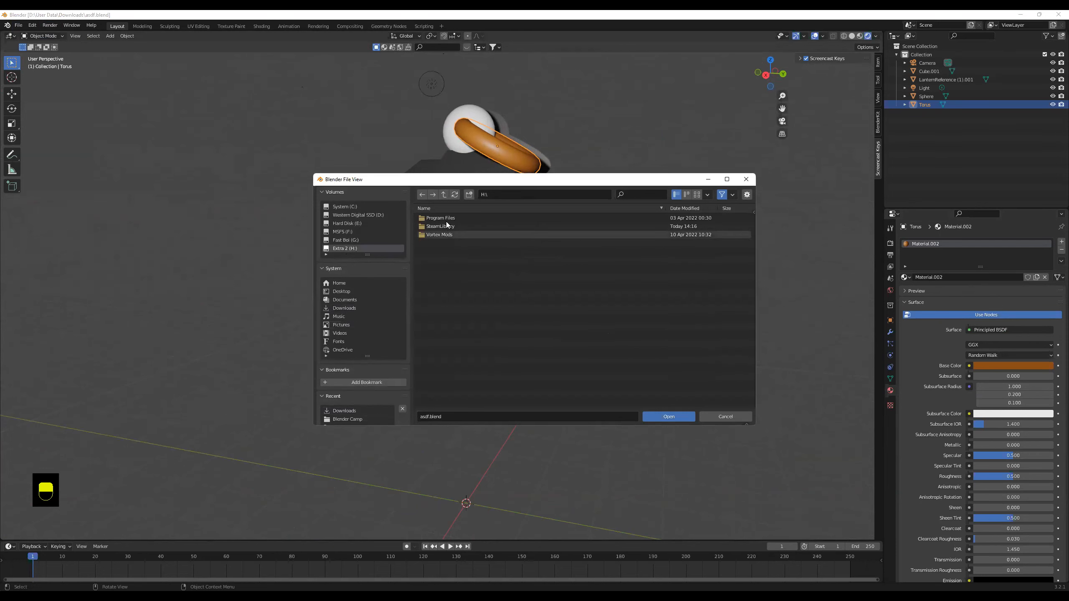
double_click(450, 217)
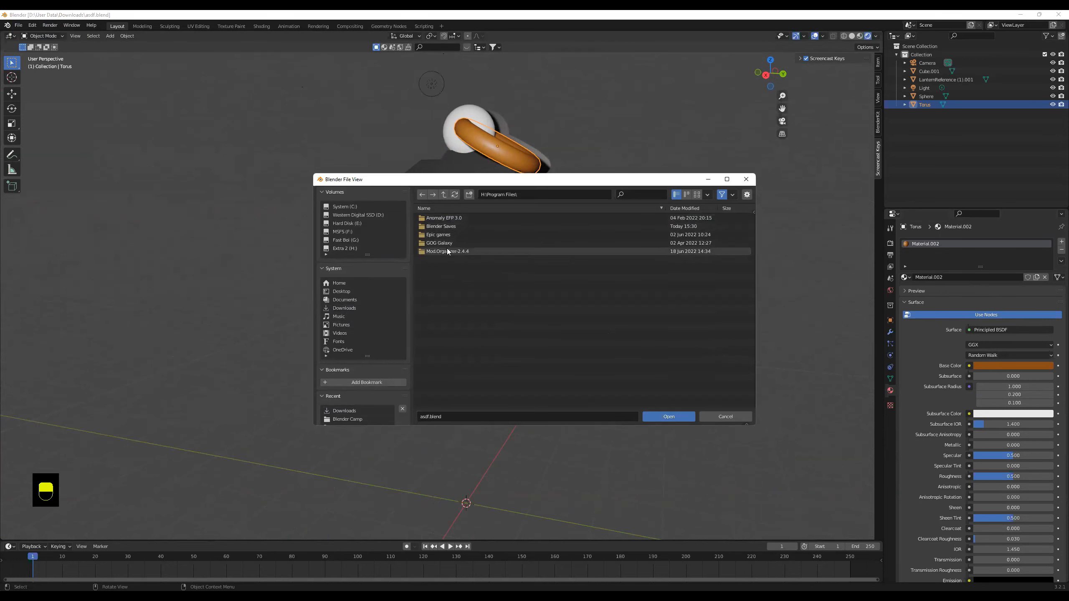
double_click(447, 225)
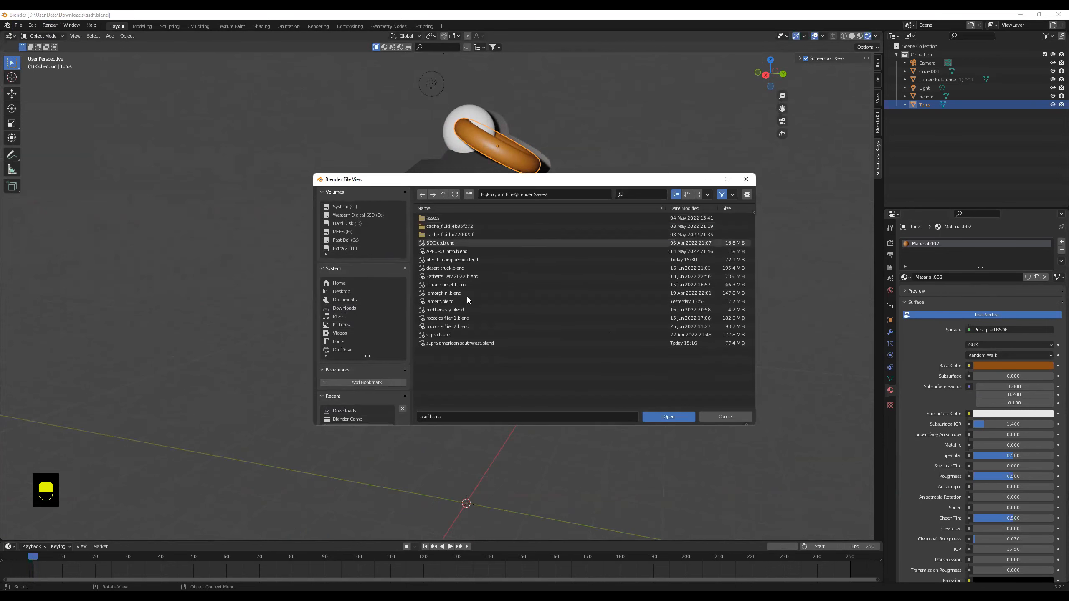
left_click(461, 258)
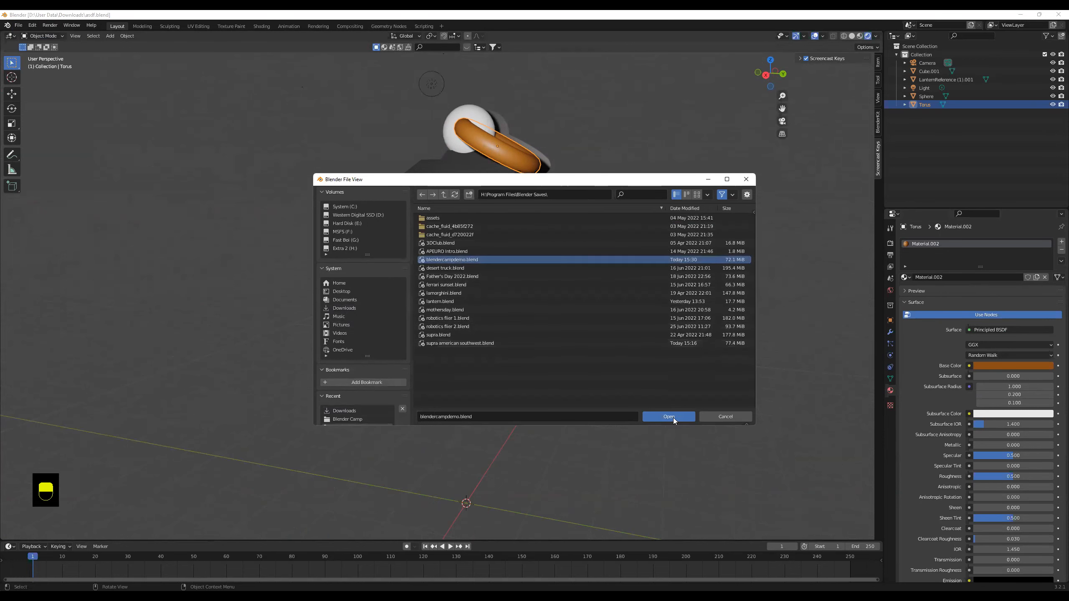
left_click(669, 416)
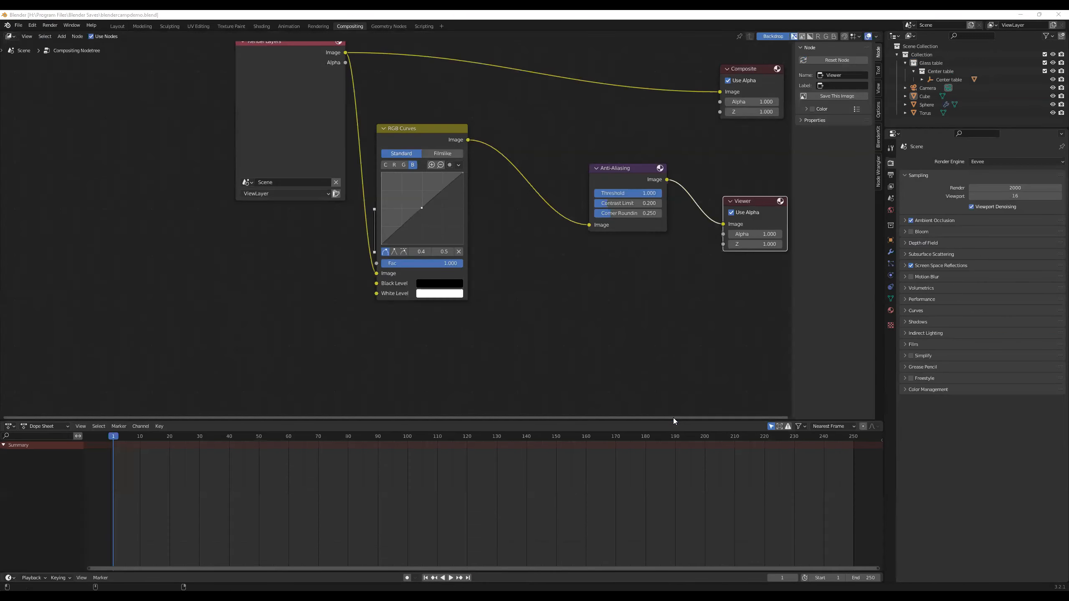
- Show the demo scene in the Layout workspace with rendered shading and the Cycles render engine, and save the file
left_click(119, 26)
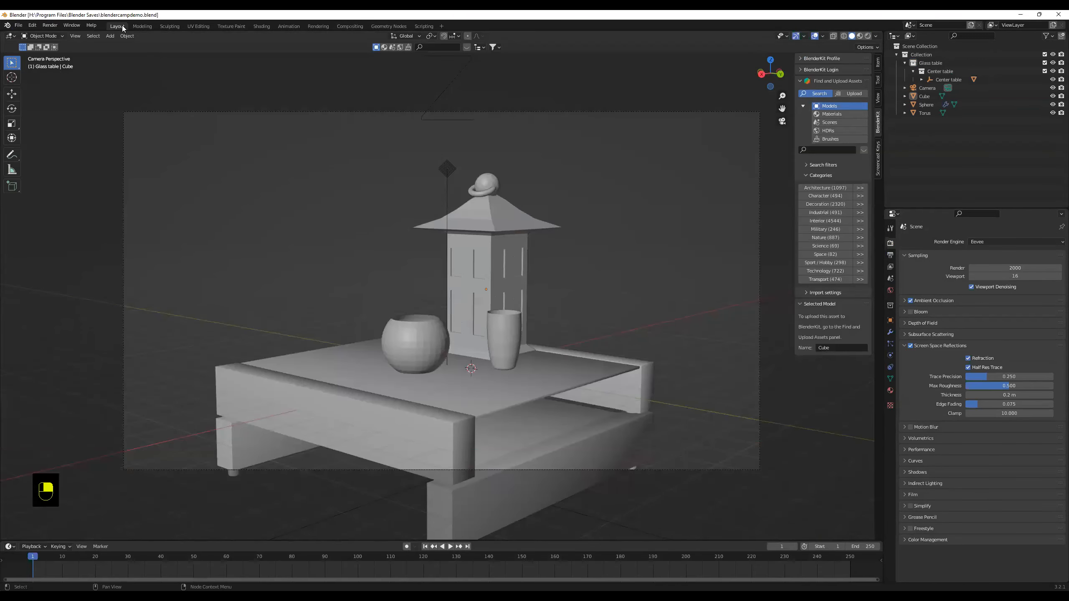
left_click(868, 36)
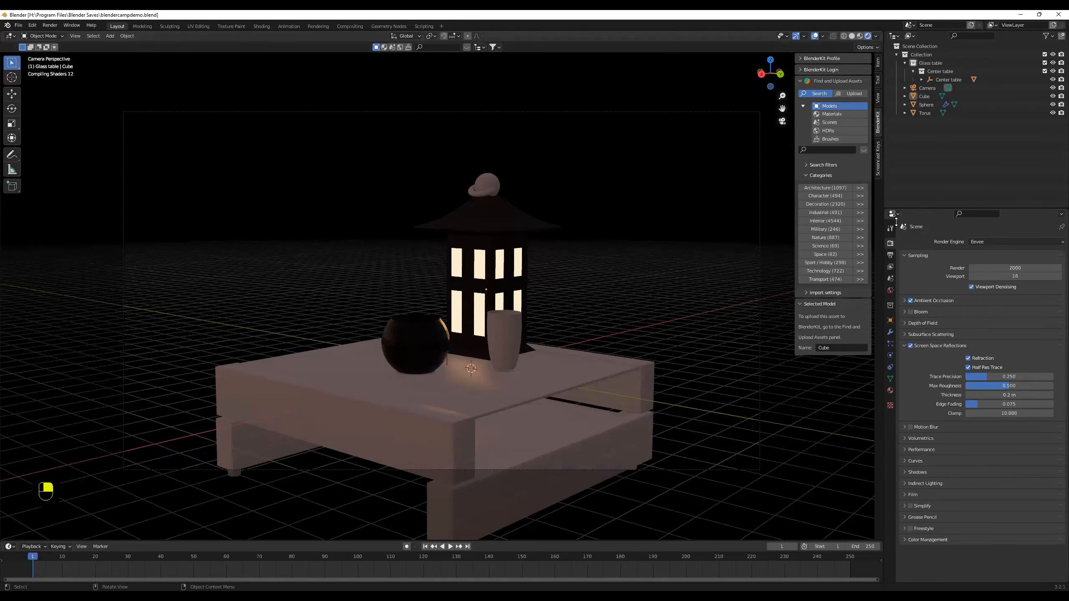
left_click(1022, 242)
left_click(992, 269)
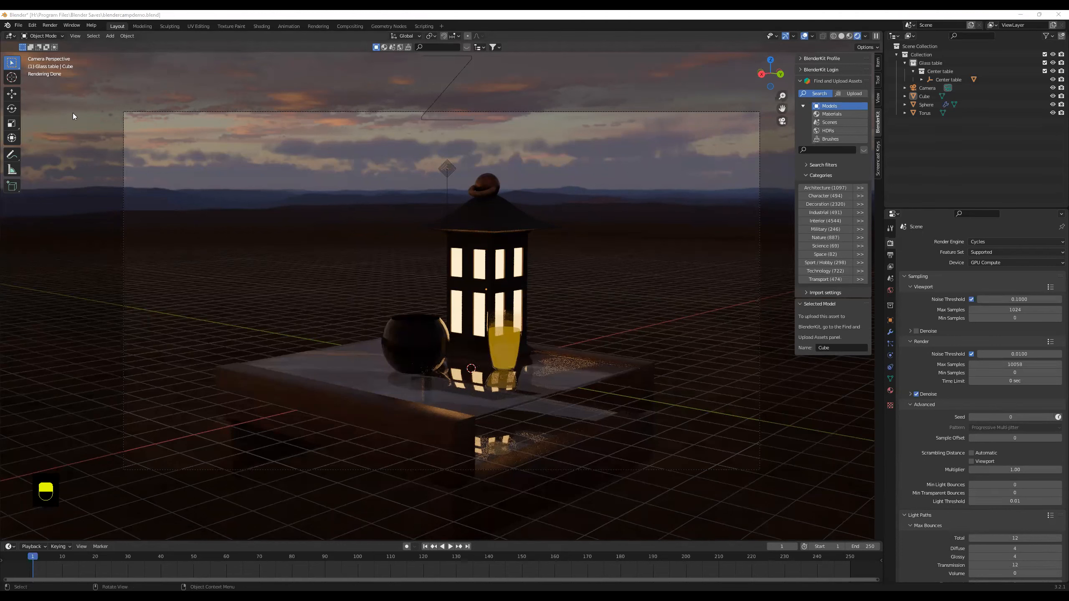
key("ctrl+s")
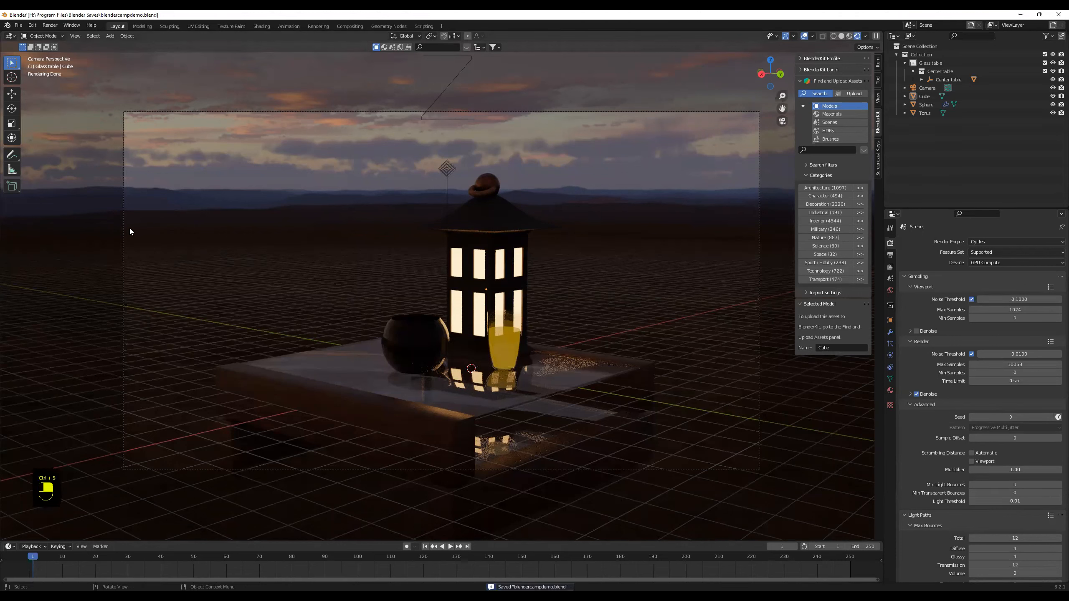